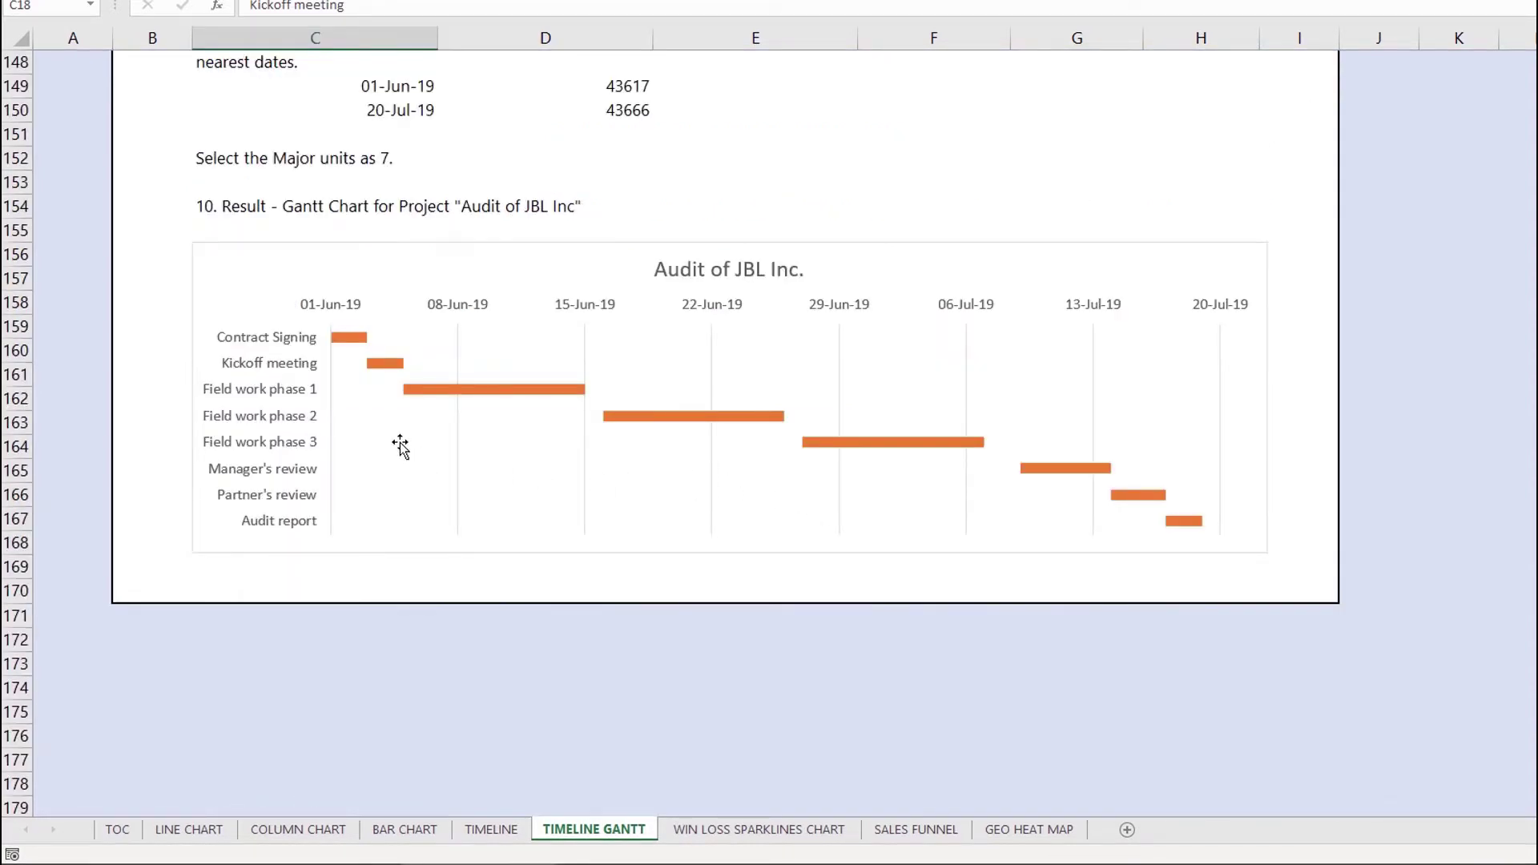
- Examine the finished Gantt chart for the JBL Inc. audit and the table of milestones, start dates and durations behind it
mouse_move(398, 442)
mouse_move(405, 378)
mouse_move(357, 343)
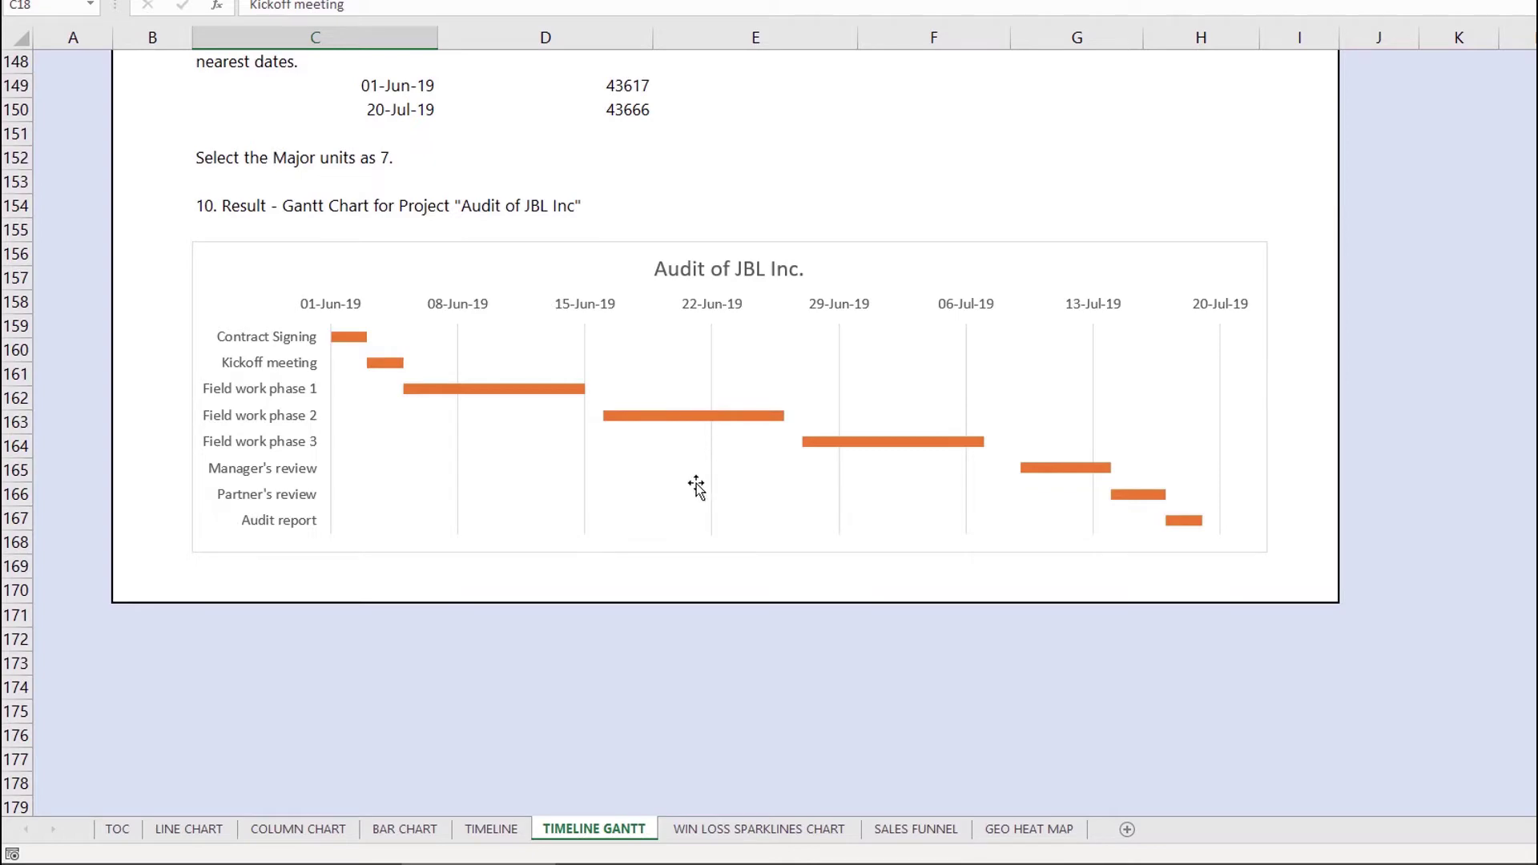
scroll(694, 486, up, 20)
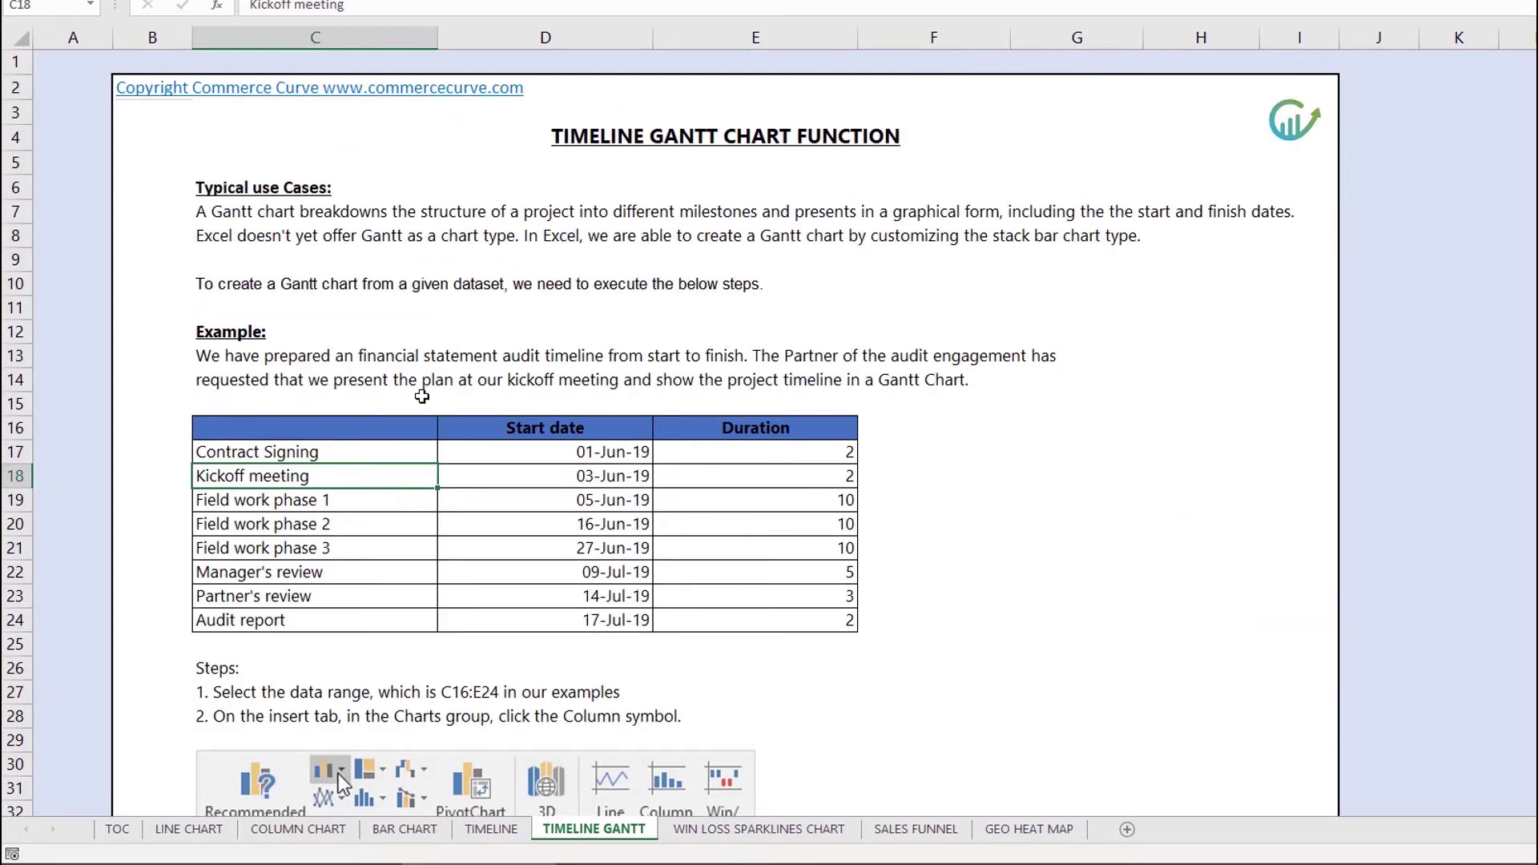
scroll(422, 396, down, 2)
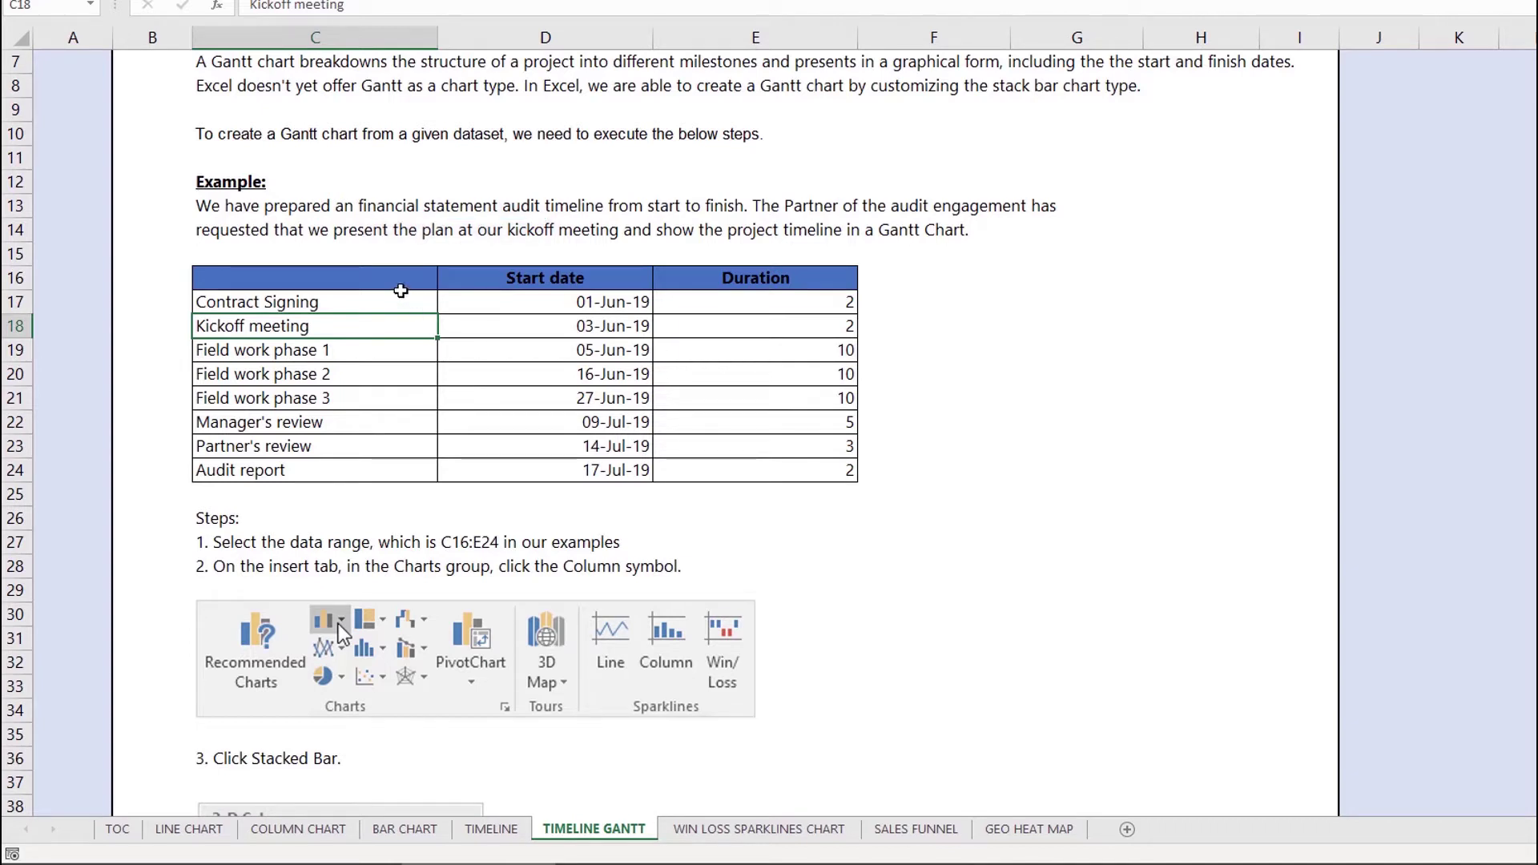
mouse_move(400, 295)
mouse_down()
mouse_move(481, 293)
mouse_move(694, 375)
mouse_up()
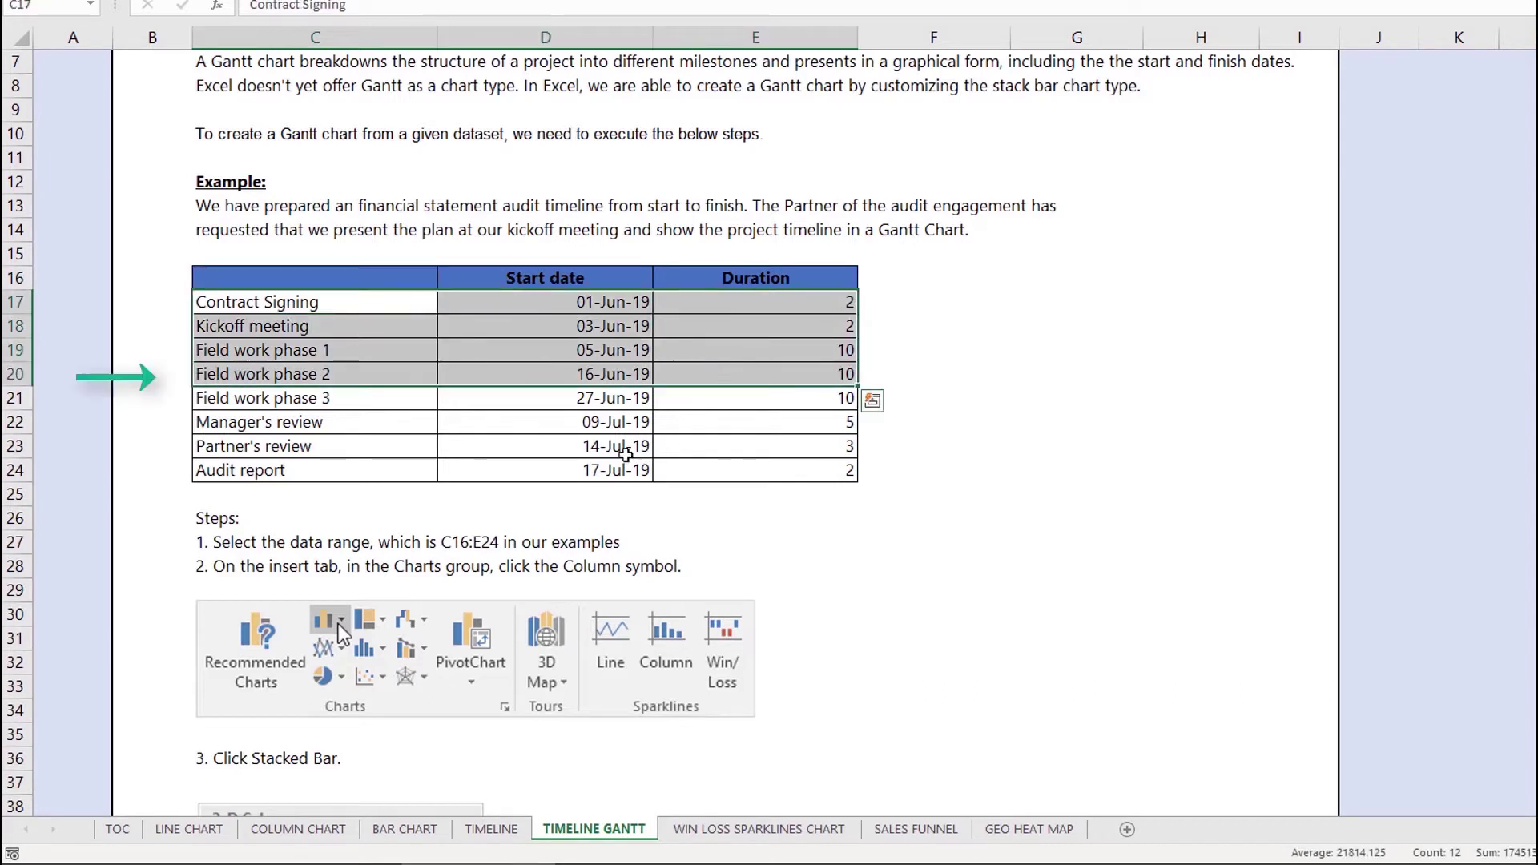
click(612, 466)
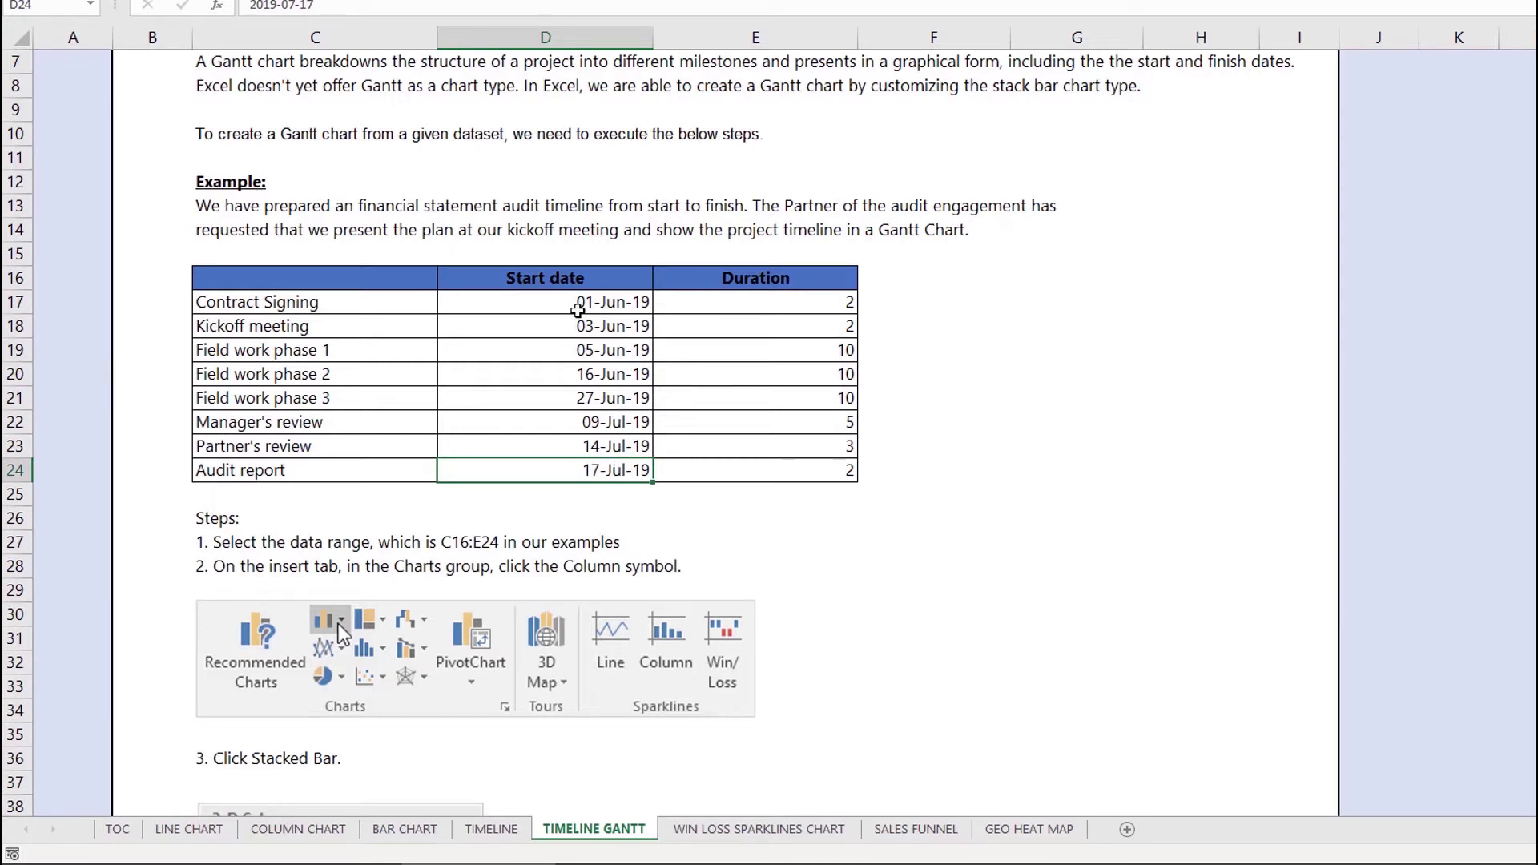
click(573, 307)
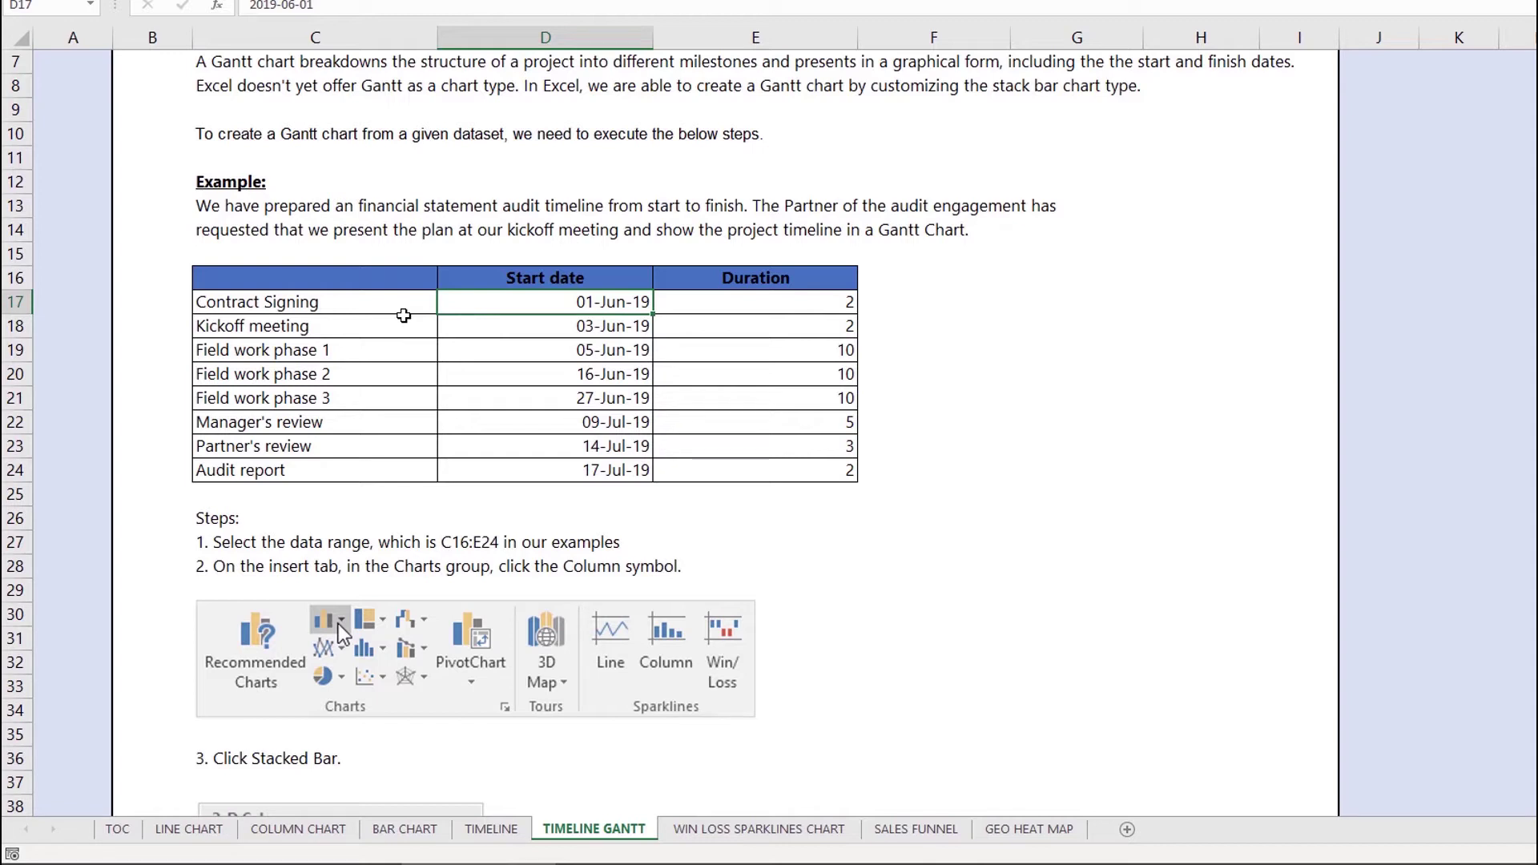
- Insert a 2-D stacked bar chart from the milestone table in C16:E24
scroll(404, 315, down, 2)
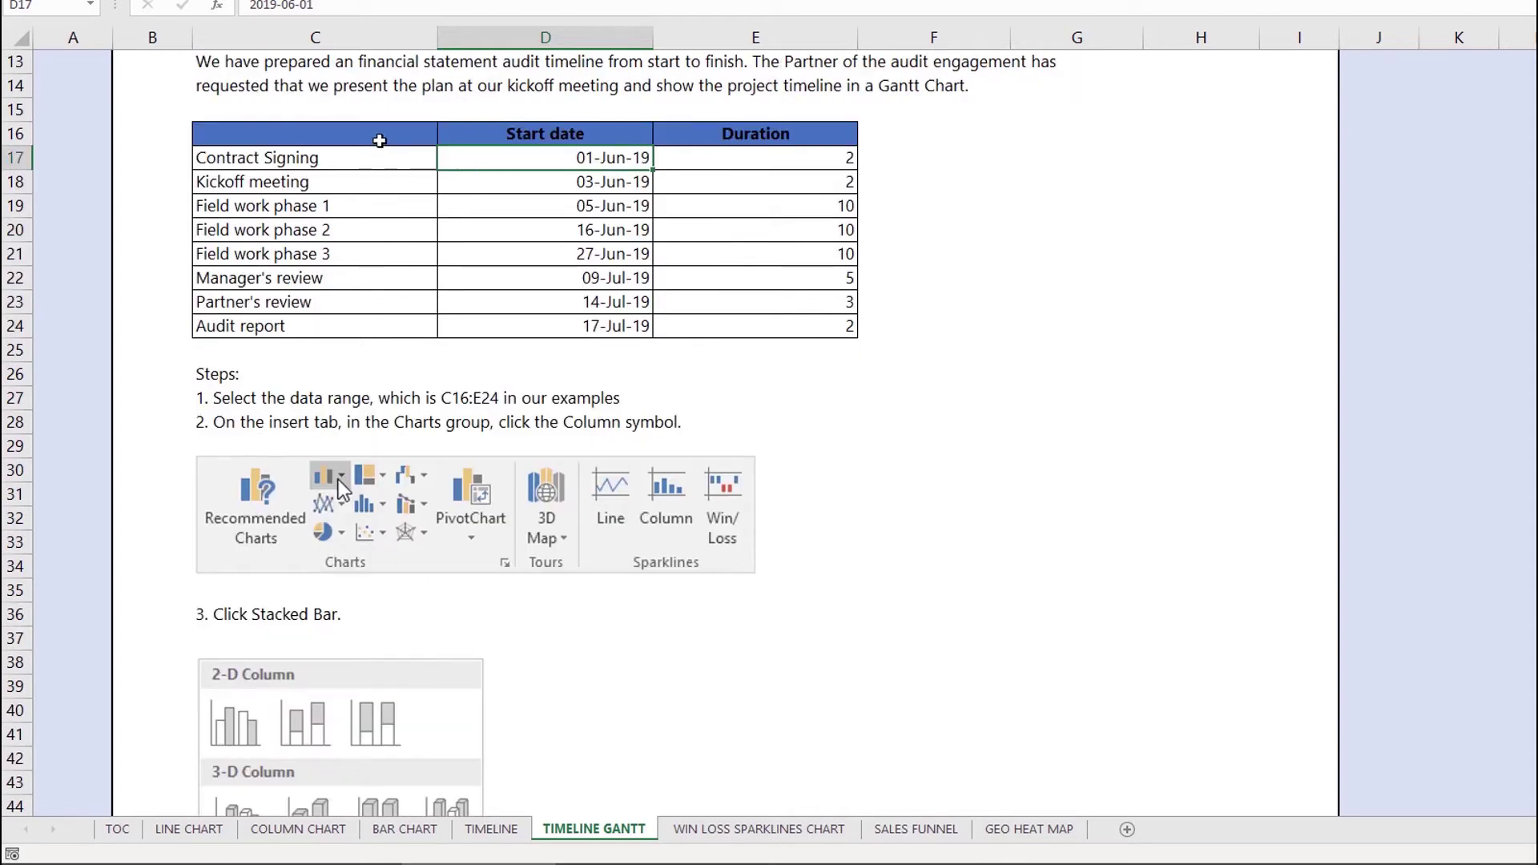
drag(379, 140, 682, 325)
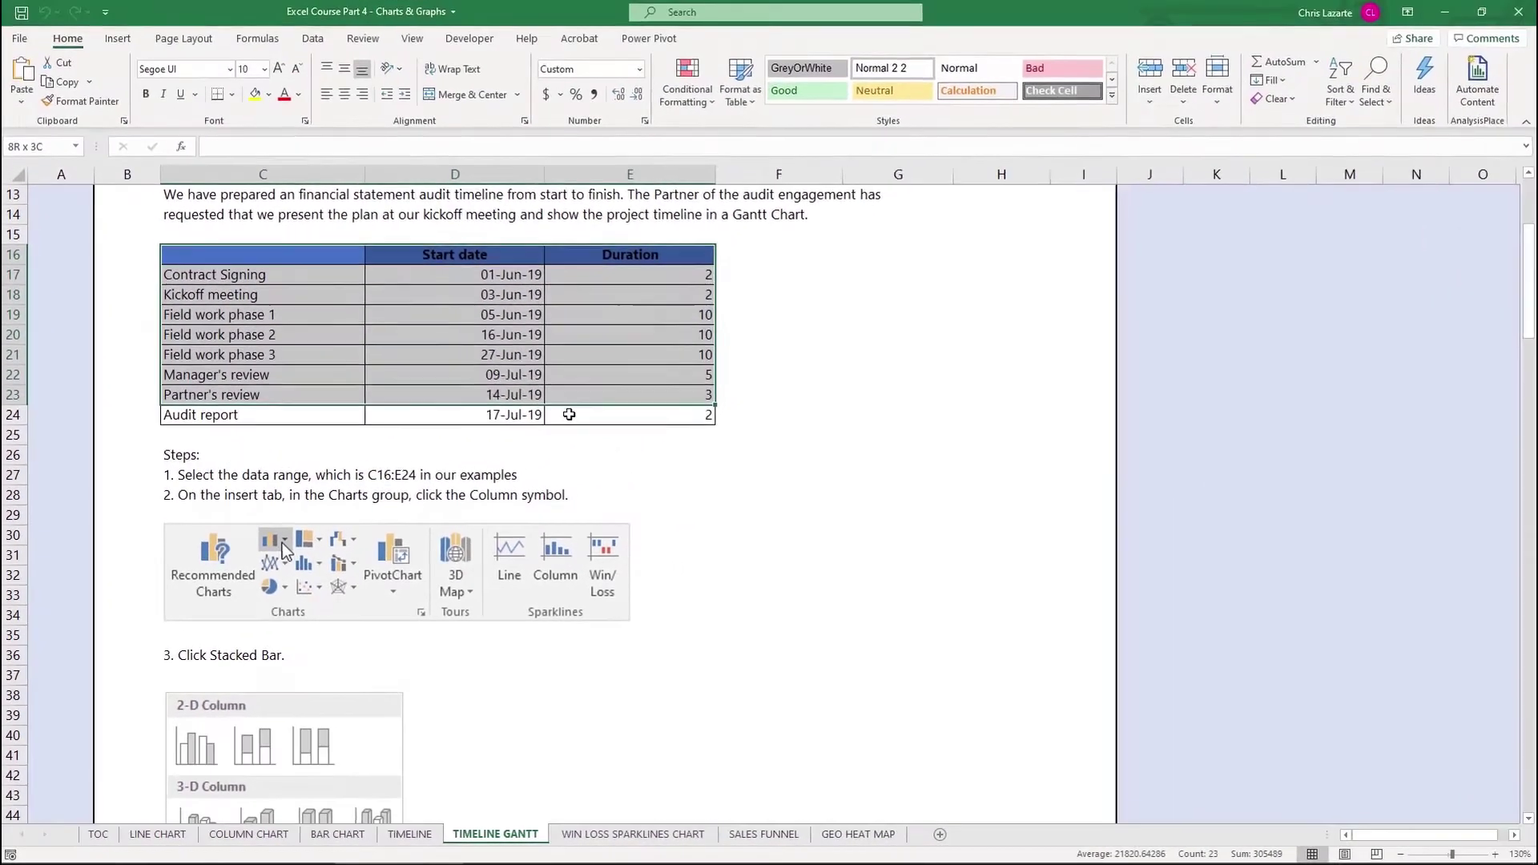
drag(569, 414, 567, 415)
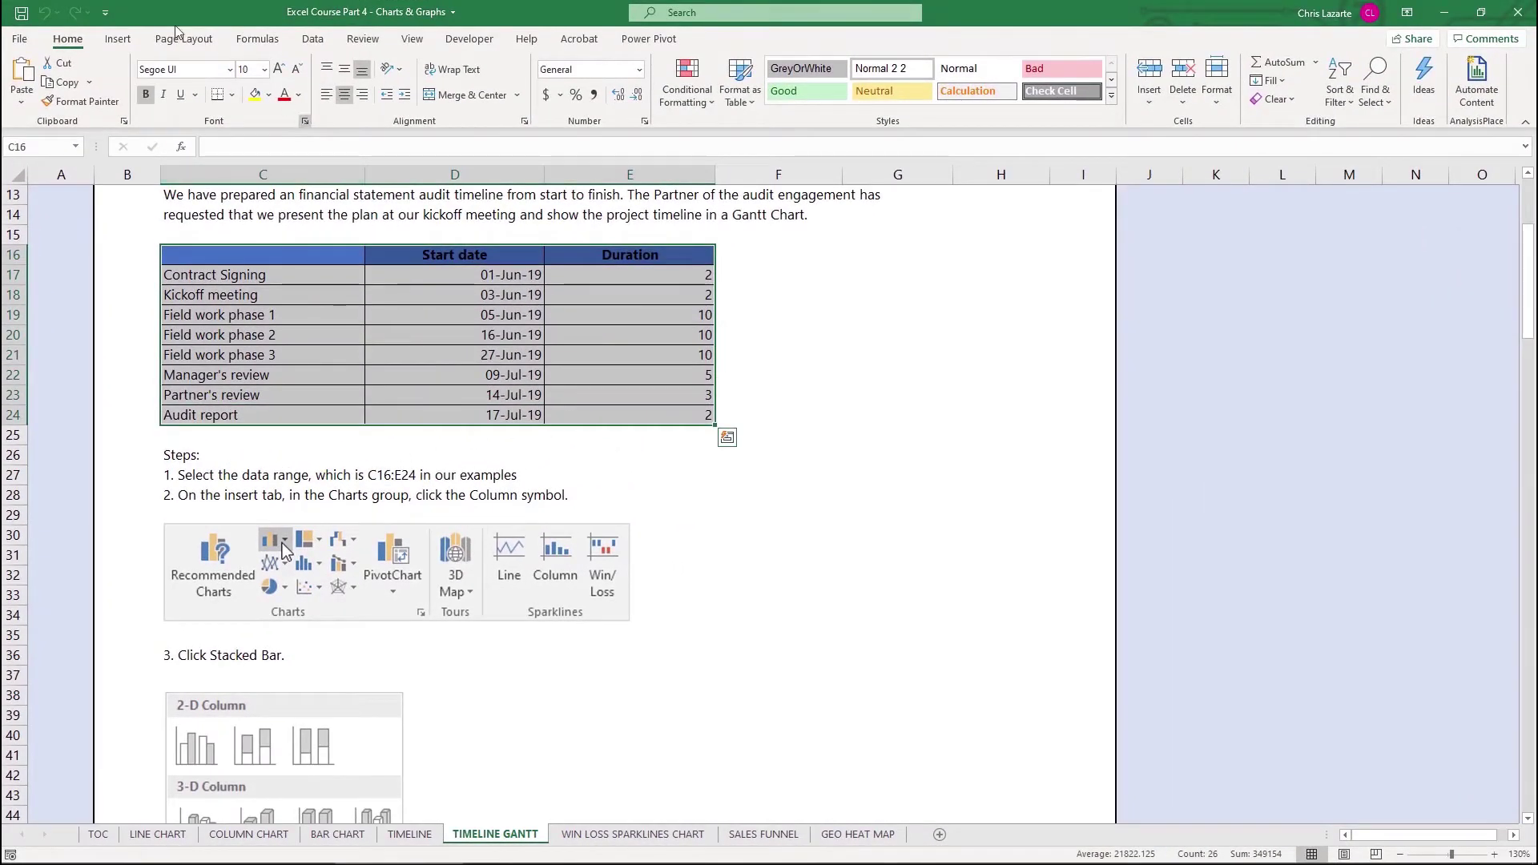
click(118, 39)
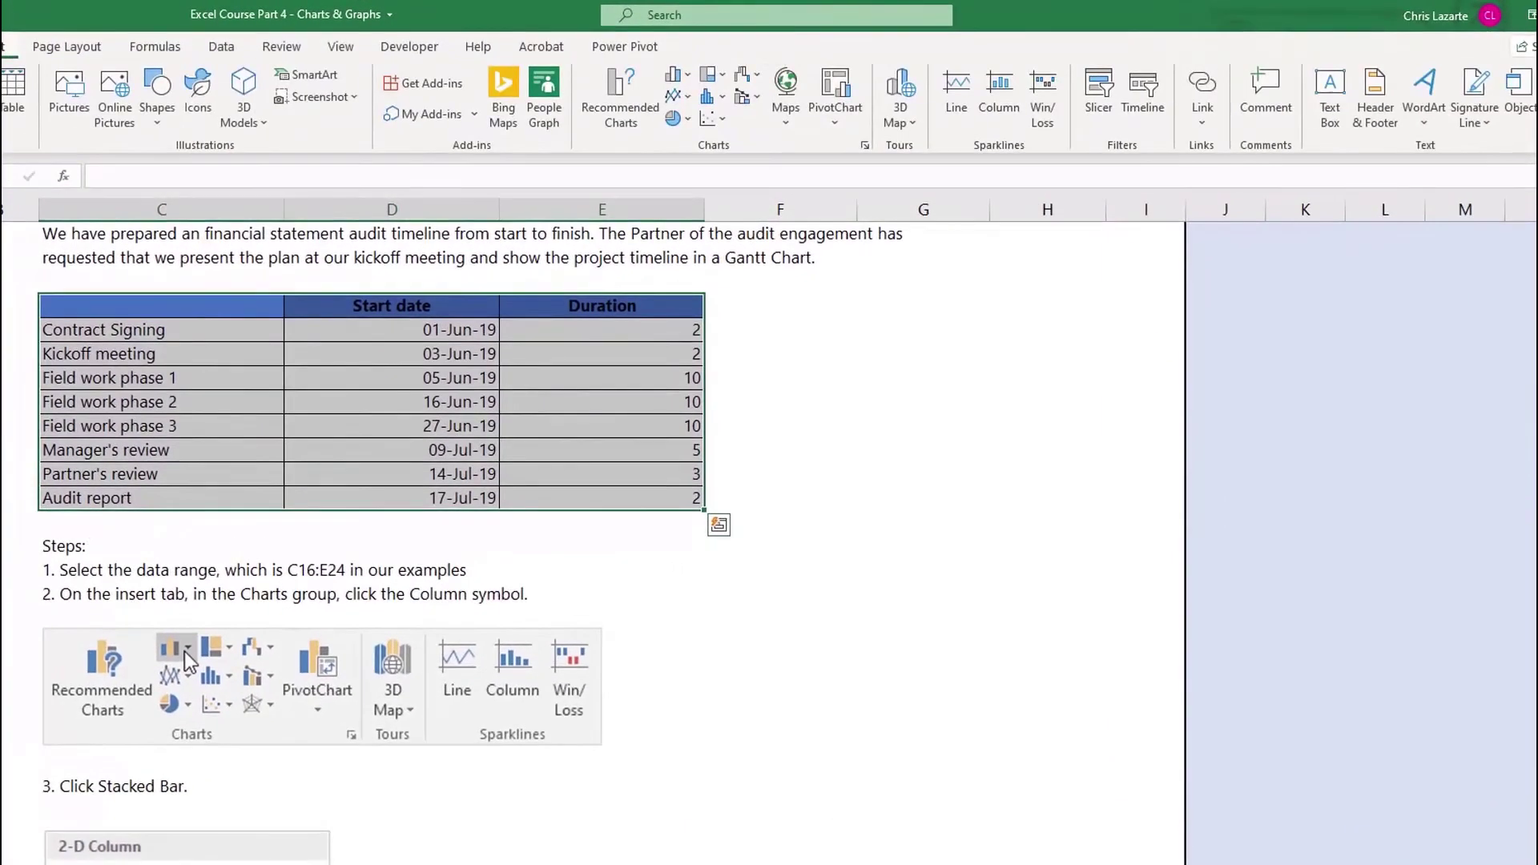
click(677, 74)
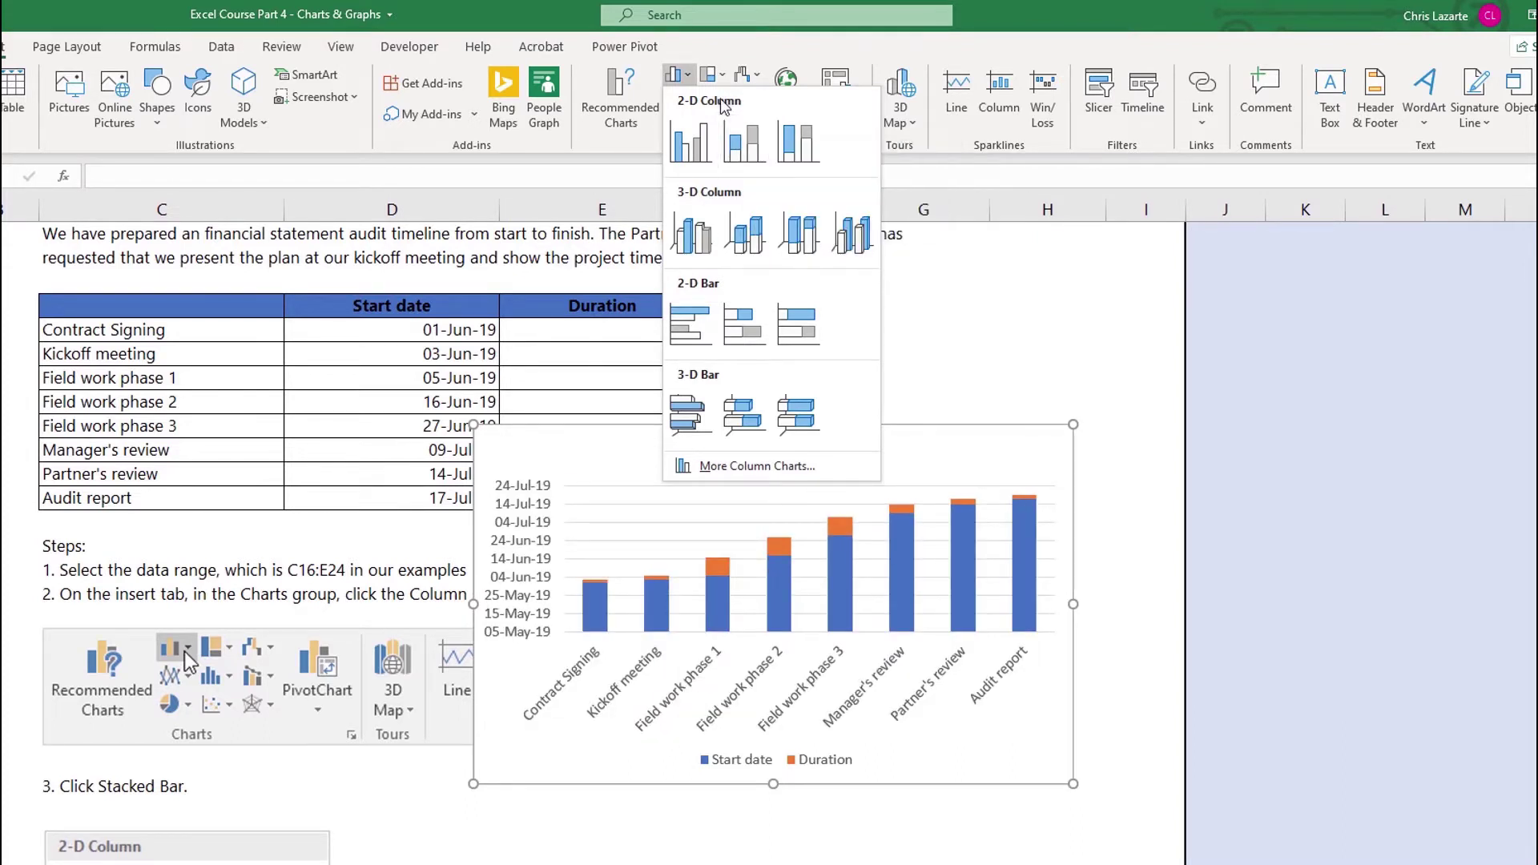
click(729, 323)
- Move the new chart down the sheet, beside instructions 5 to 7
drag(676, 458, 905, 682)
scroll(635, 673, down, 5)
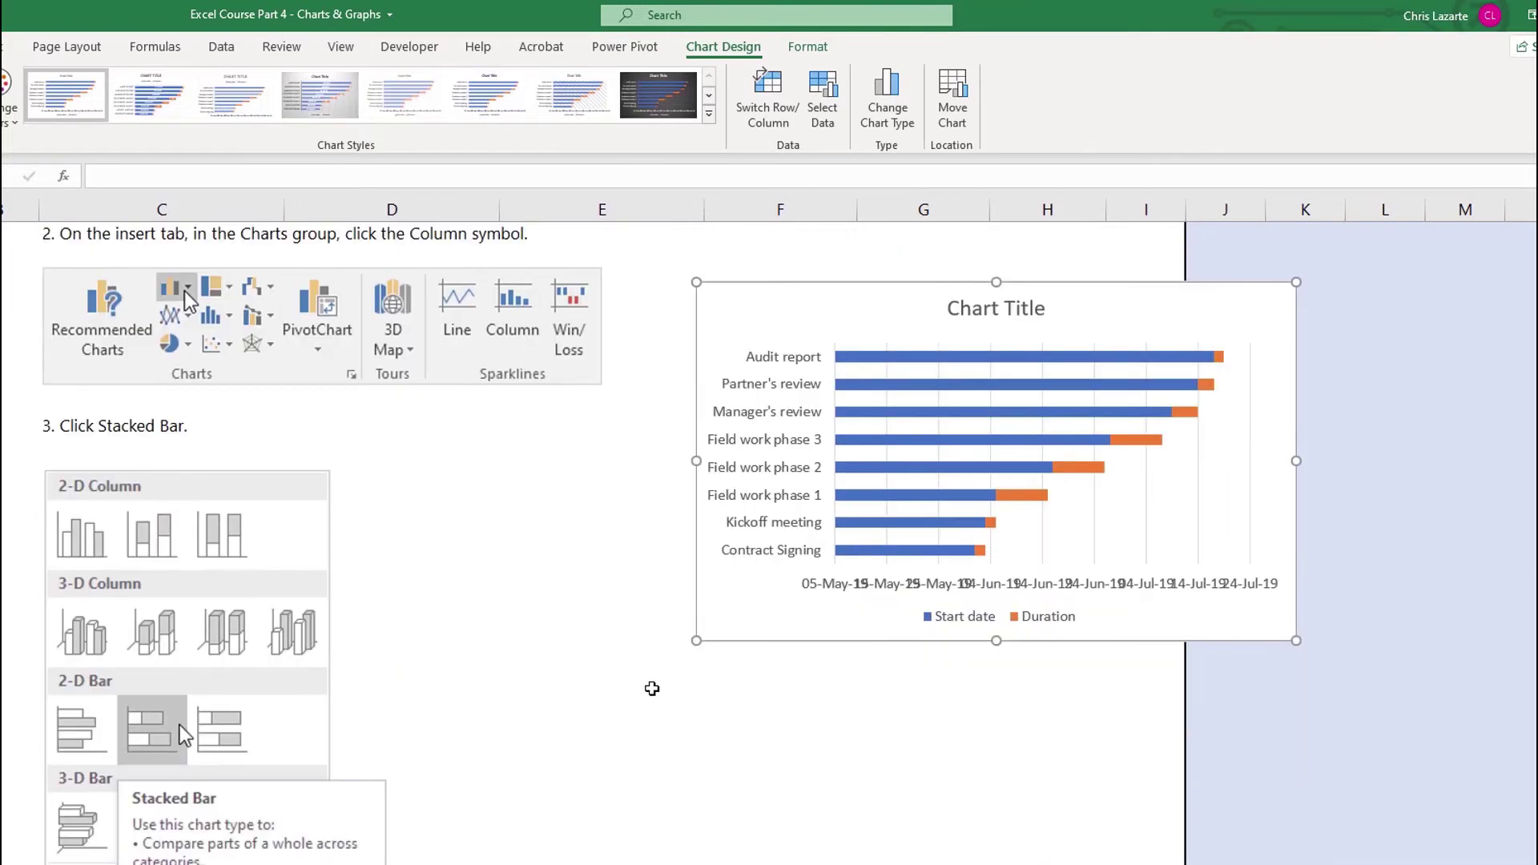
drag(724, 347, 654, 659)
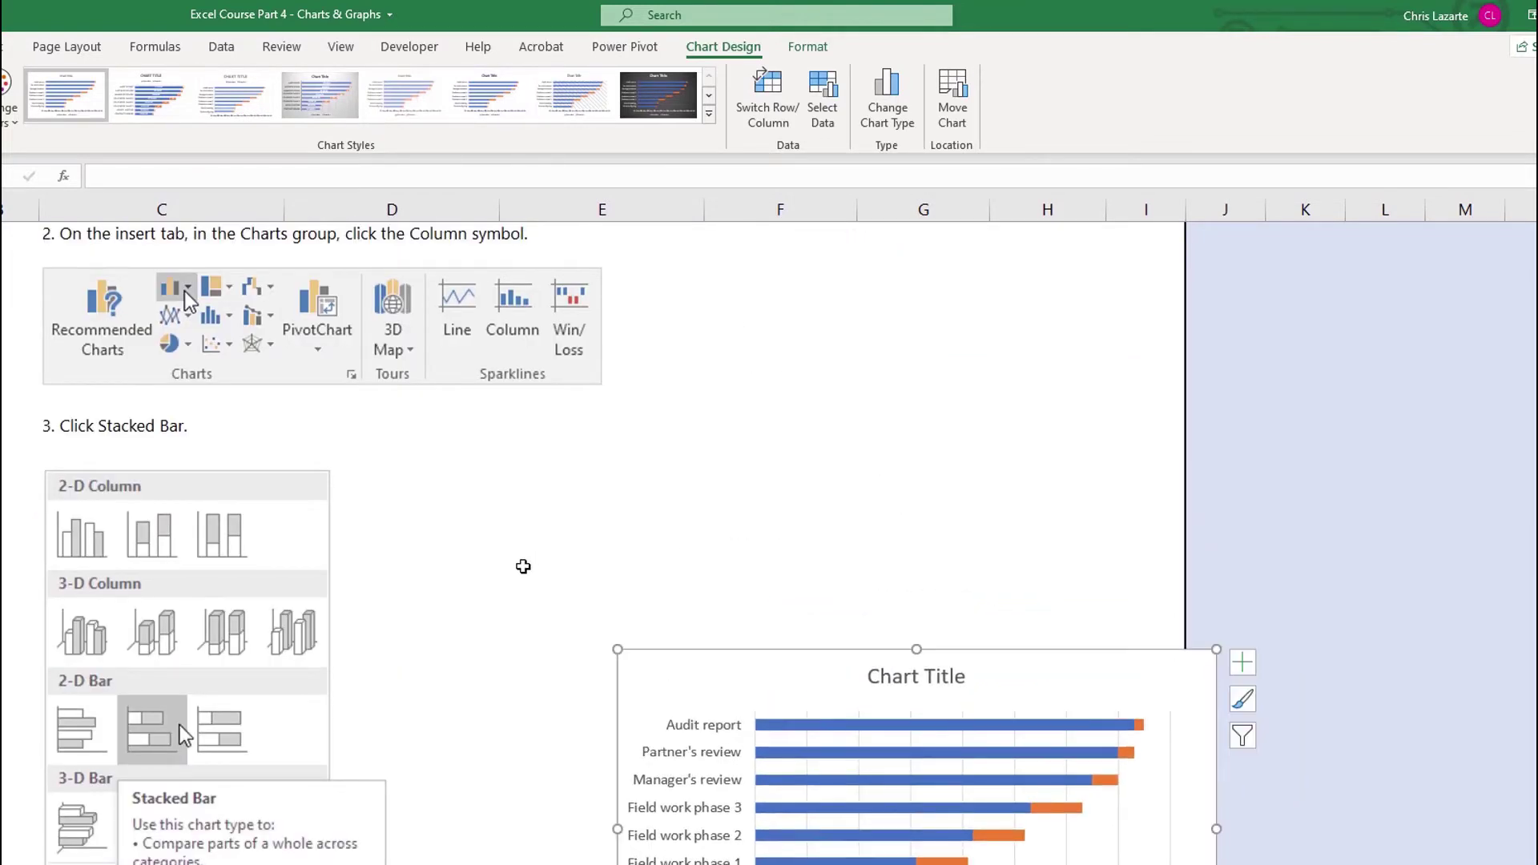
scroll(523, 566, down, 7)
scroll(589, 378, up, 1)
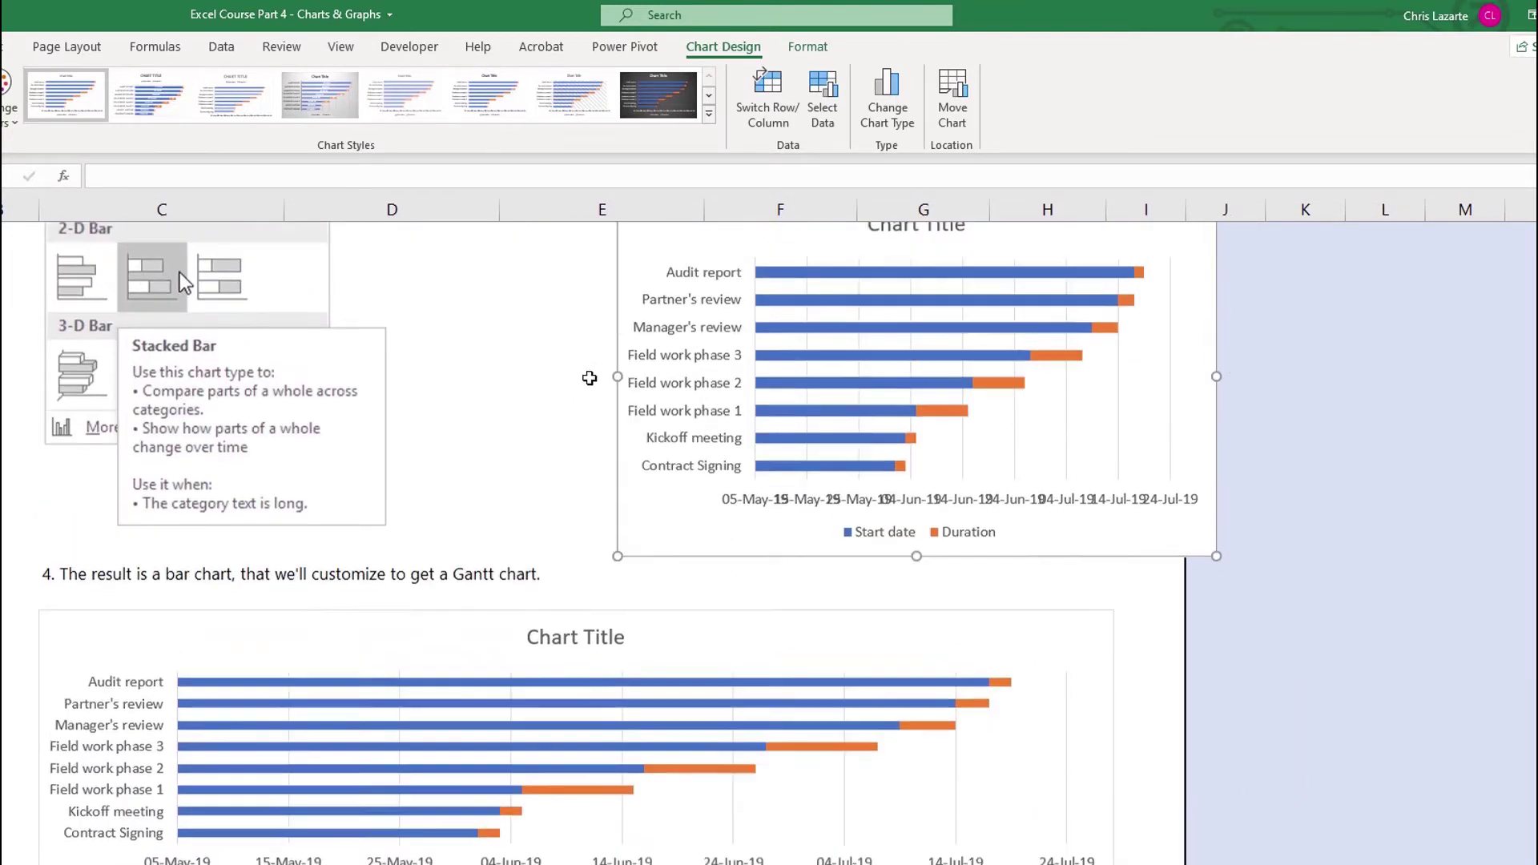
drag(677, 264, 782, 387)
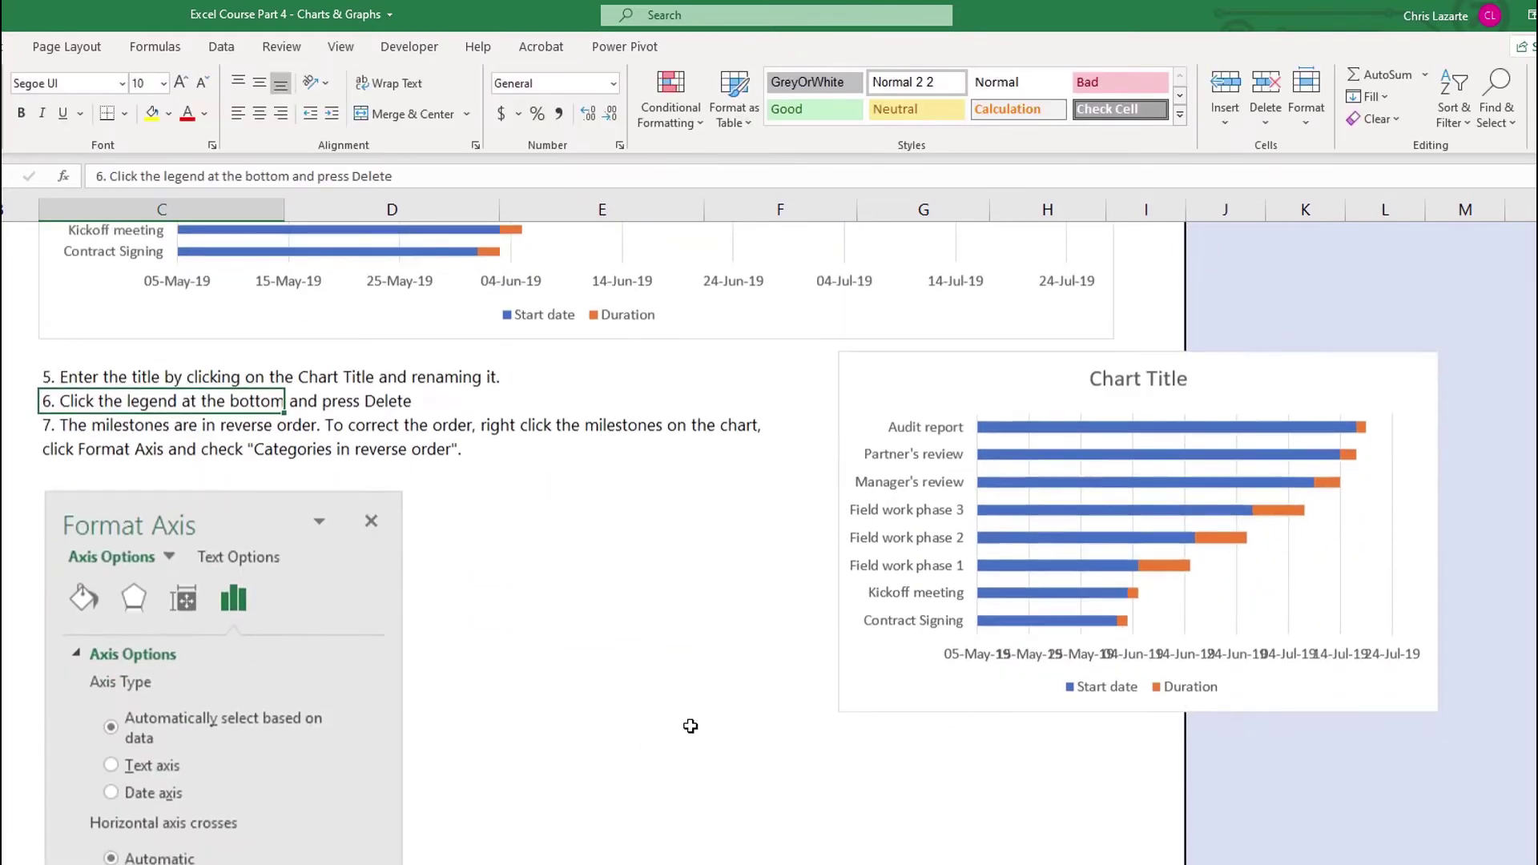
scroll(691, 725, down, 1)
- Change the chart title to "Audit of JBL Inc."
click(1117, 343)
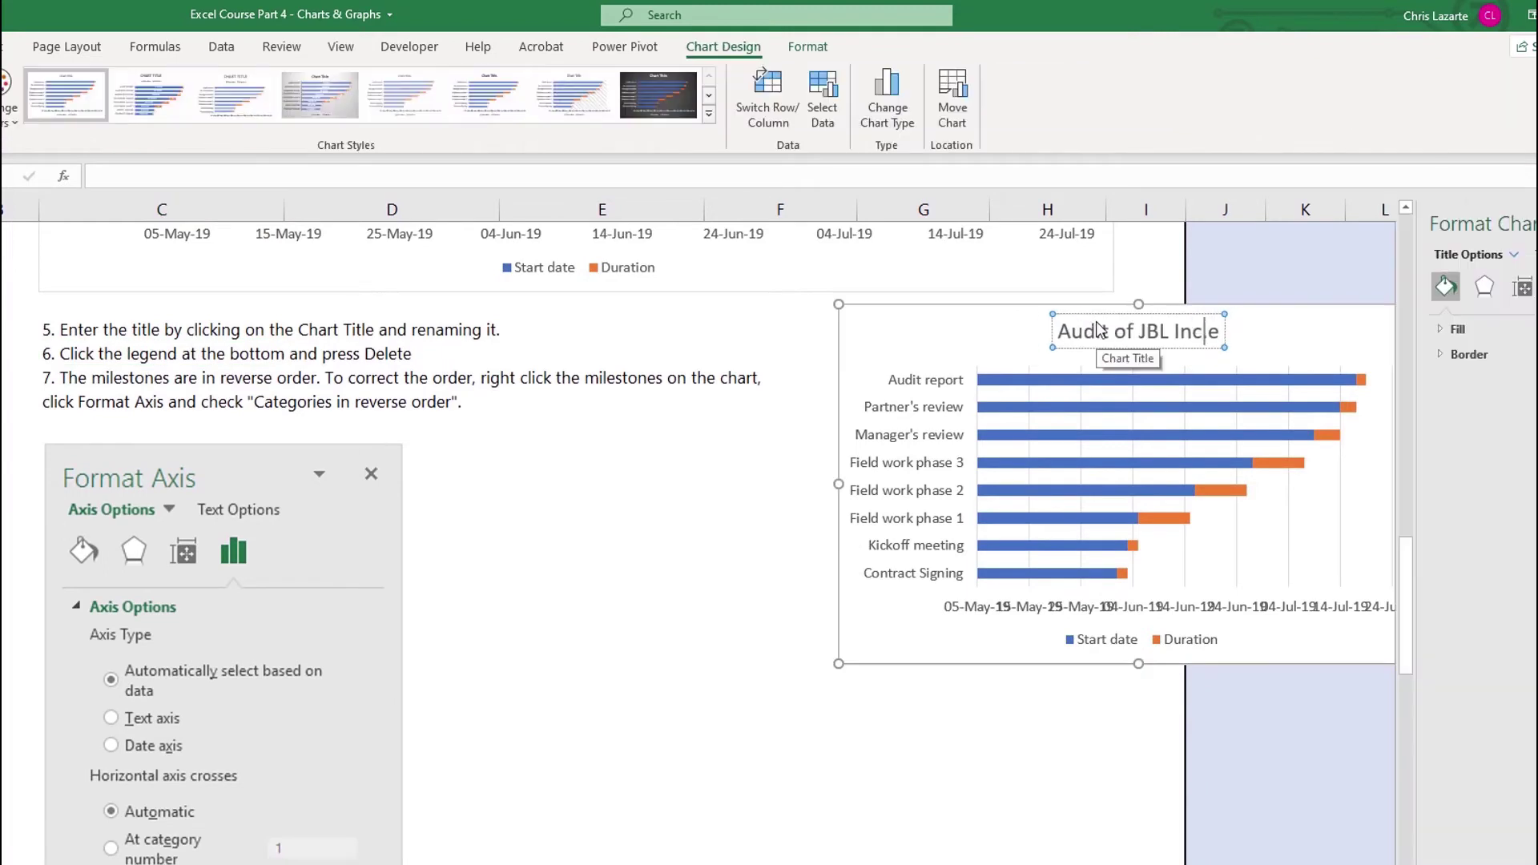
text(.)
click(1225, 281)
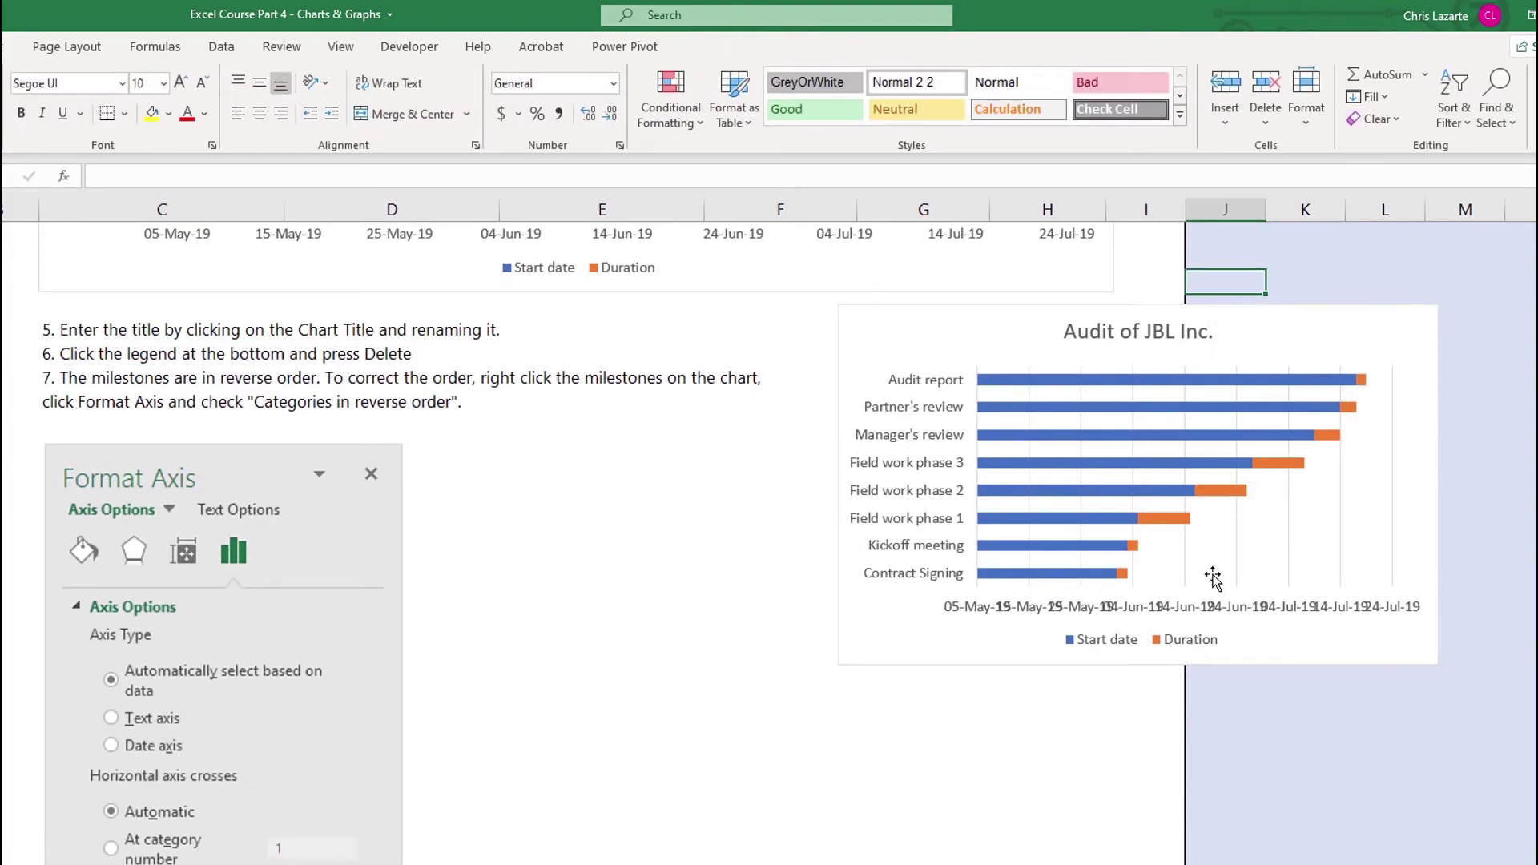
- Delete the horizontal date axis from the chart and restore the deleted legend
click(1015, 609)
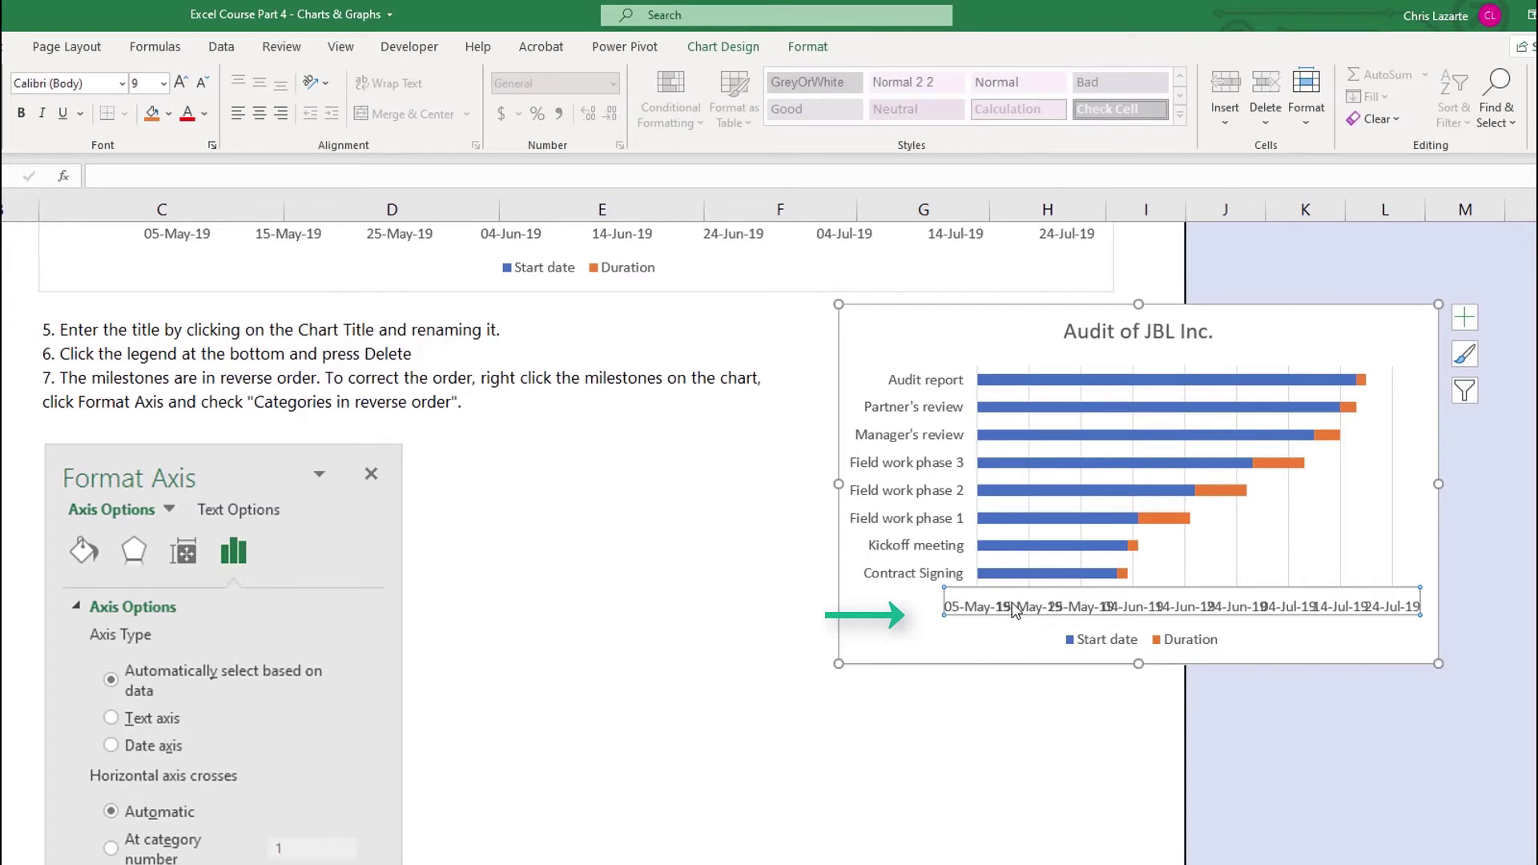
key(Delete)
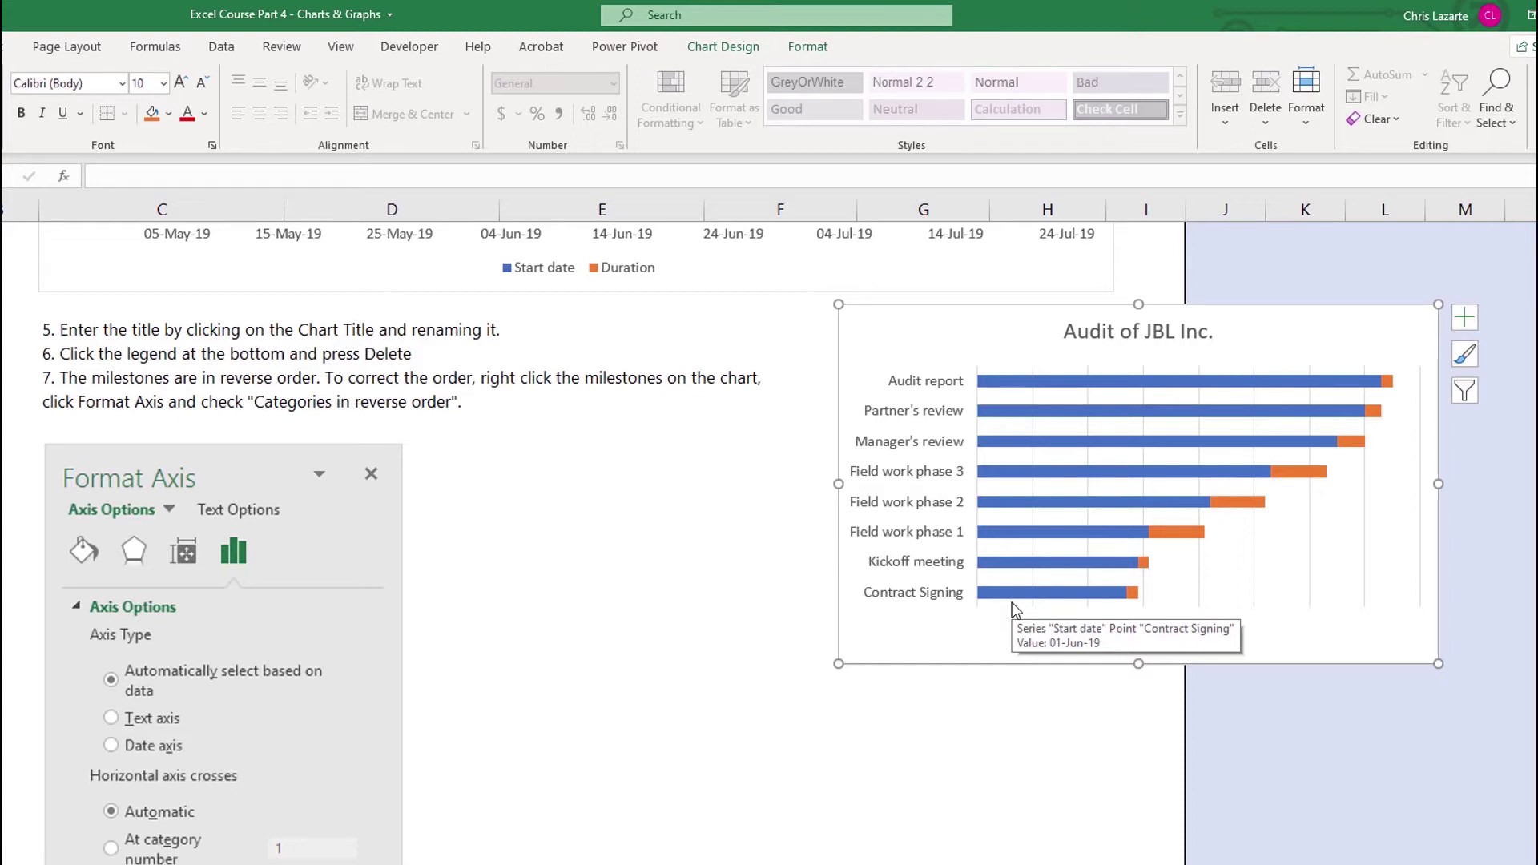
key(ctrl+z)
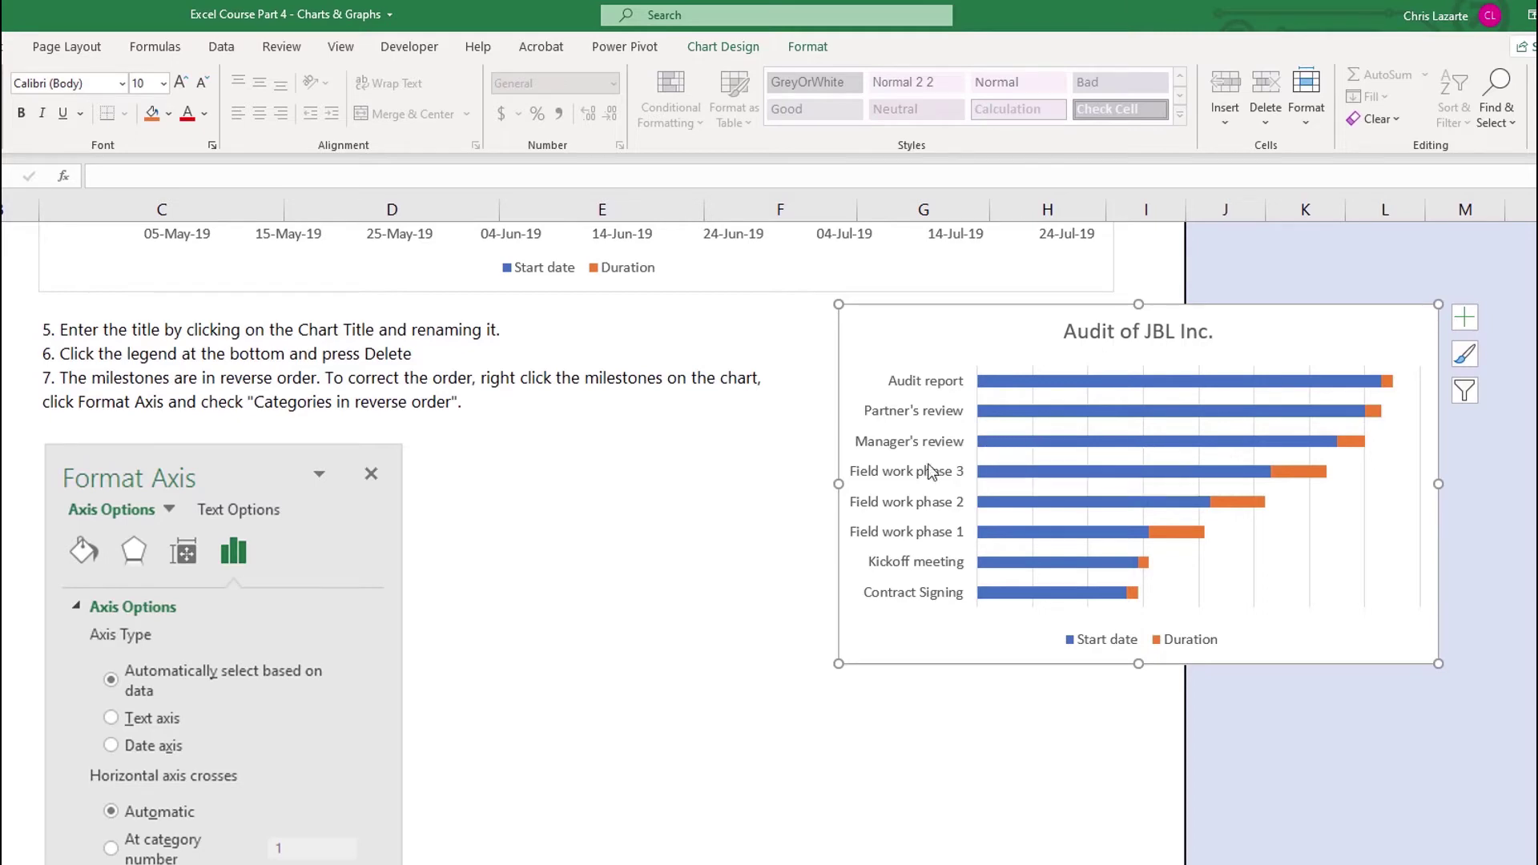
- Set the milestone axis to show categories in reverse order and move the chart beside the sheet's Format Axis illustration
double_click(942, 413)
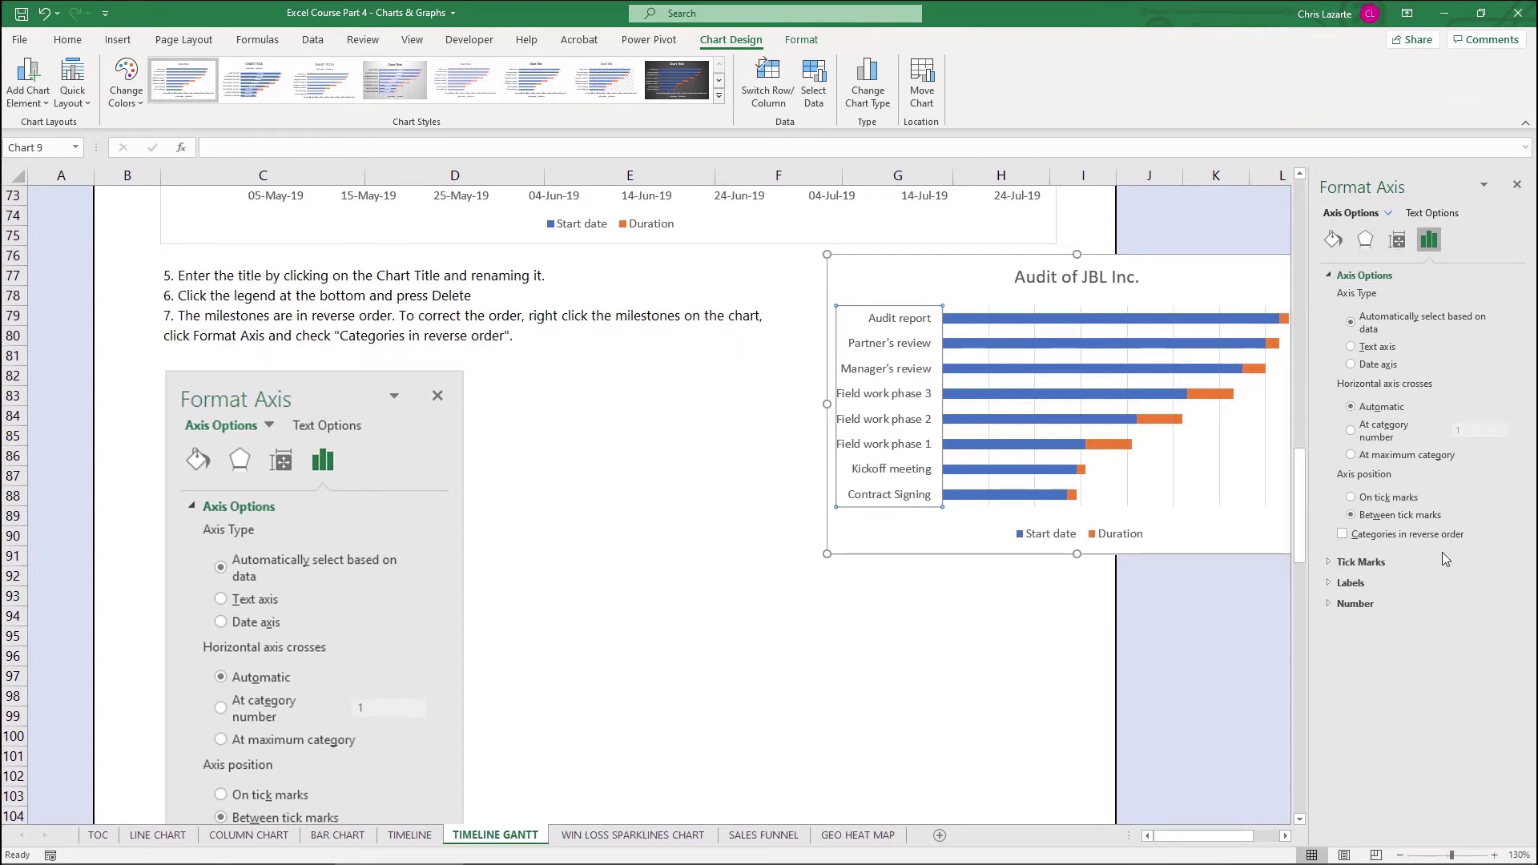
click(1376, 543)
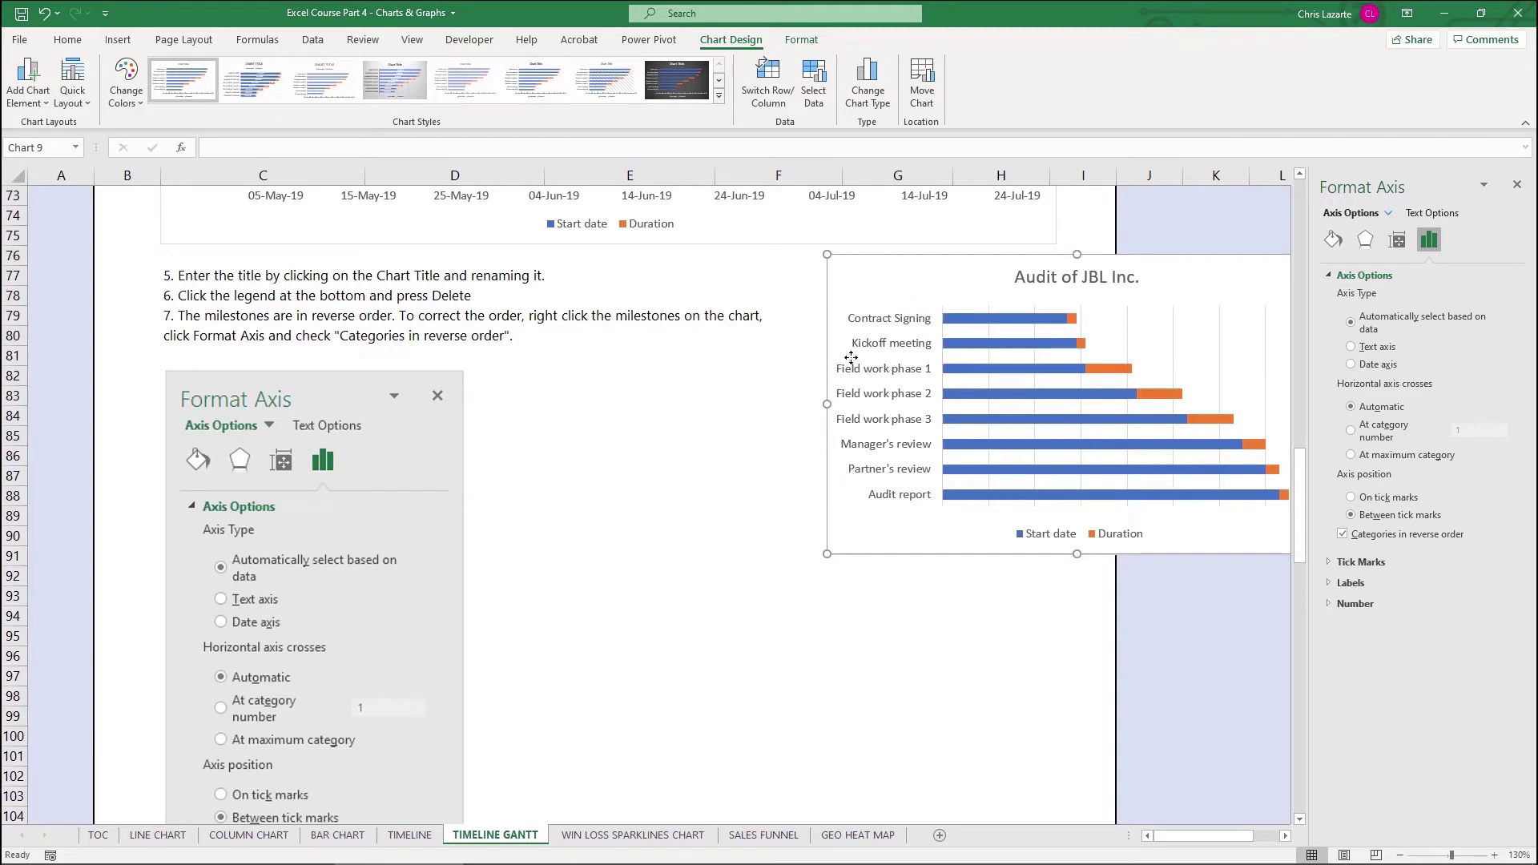
drag(843, 299, 587, 433)
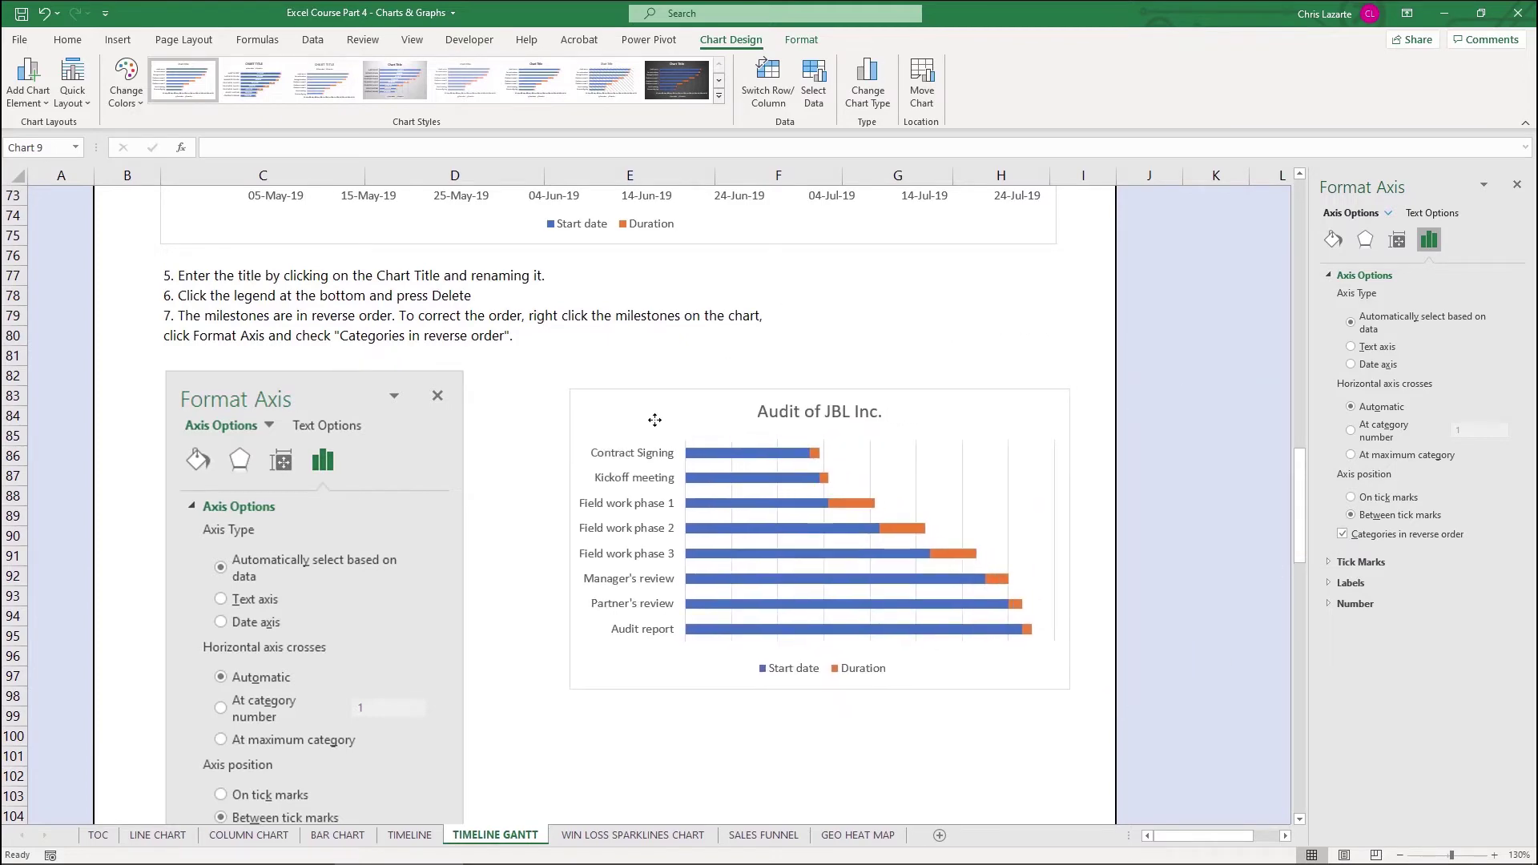
- Move the chart further down the sheet, beside the Format Data Series illustration under instruction 8
scroll(425, 451, down, 3)
scroll(425, 451, down, 3)
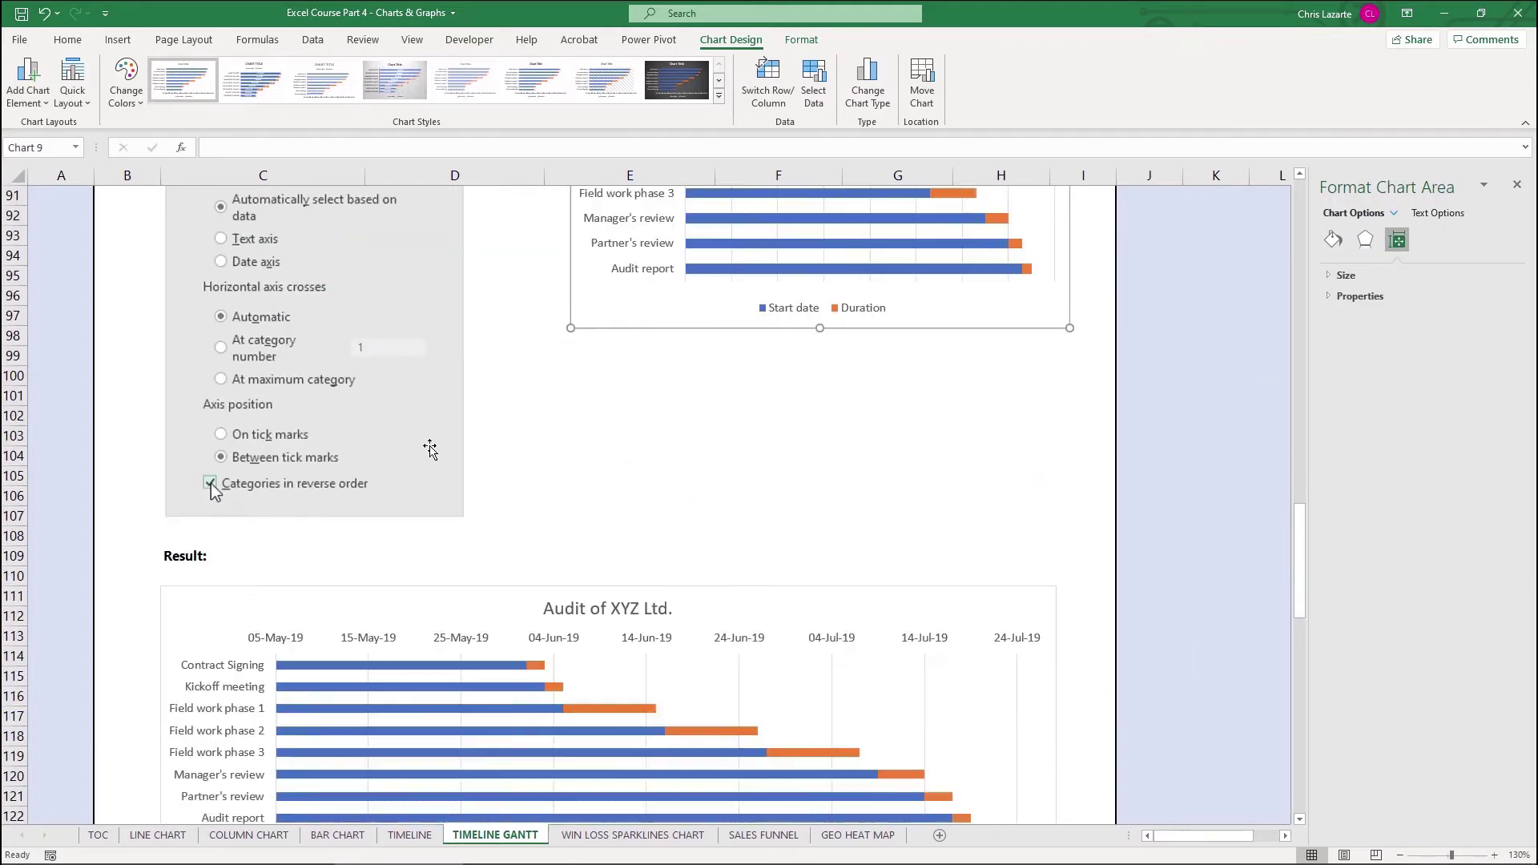
drag(588, 305, 489, 527)
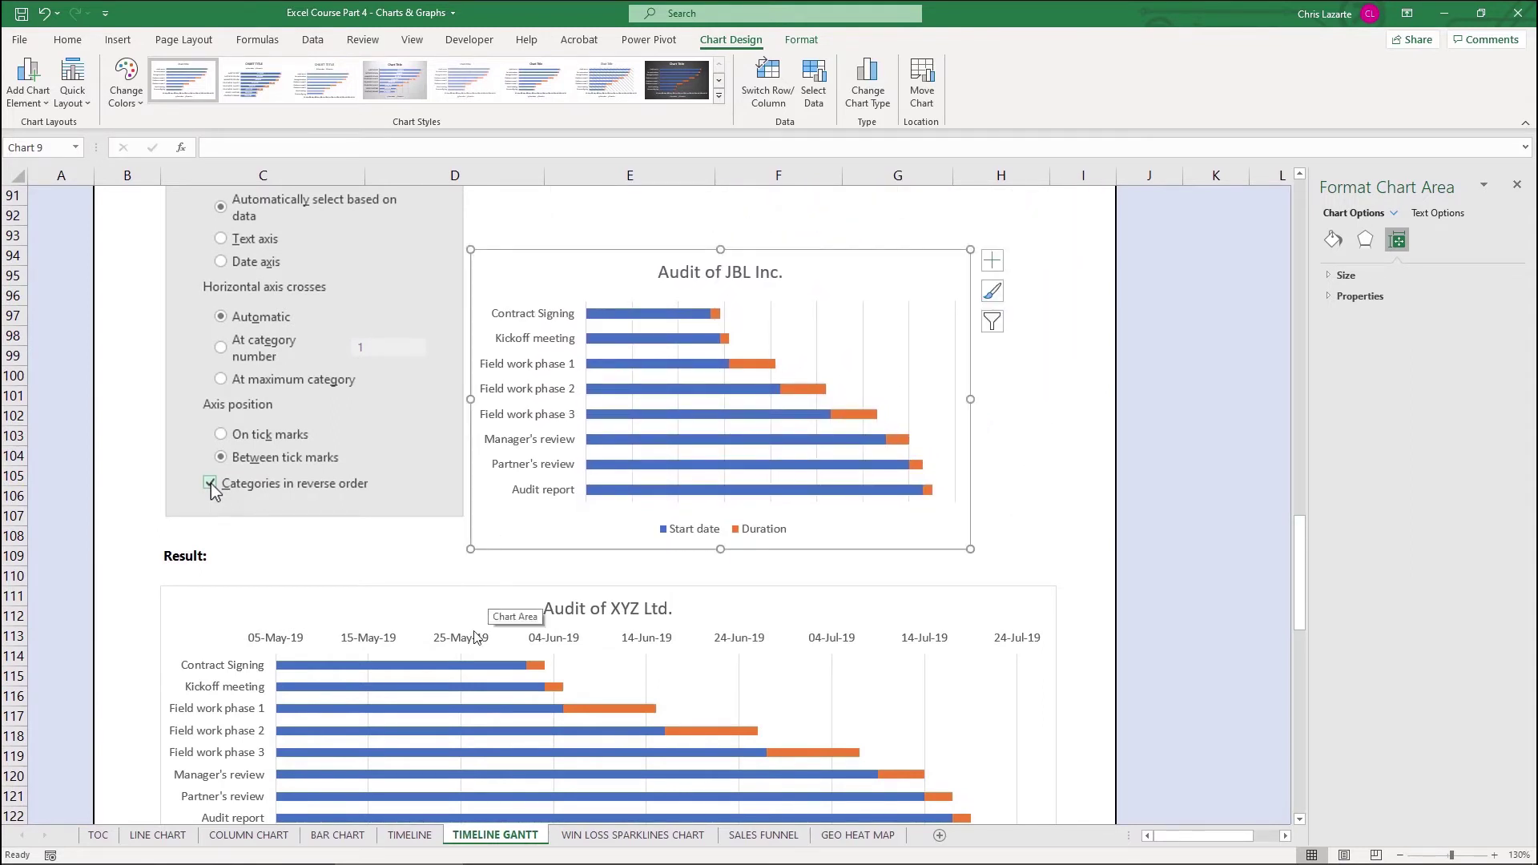
scroll(488, 597, down, 2)
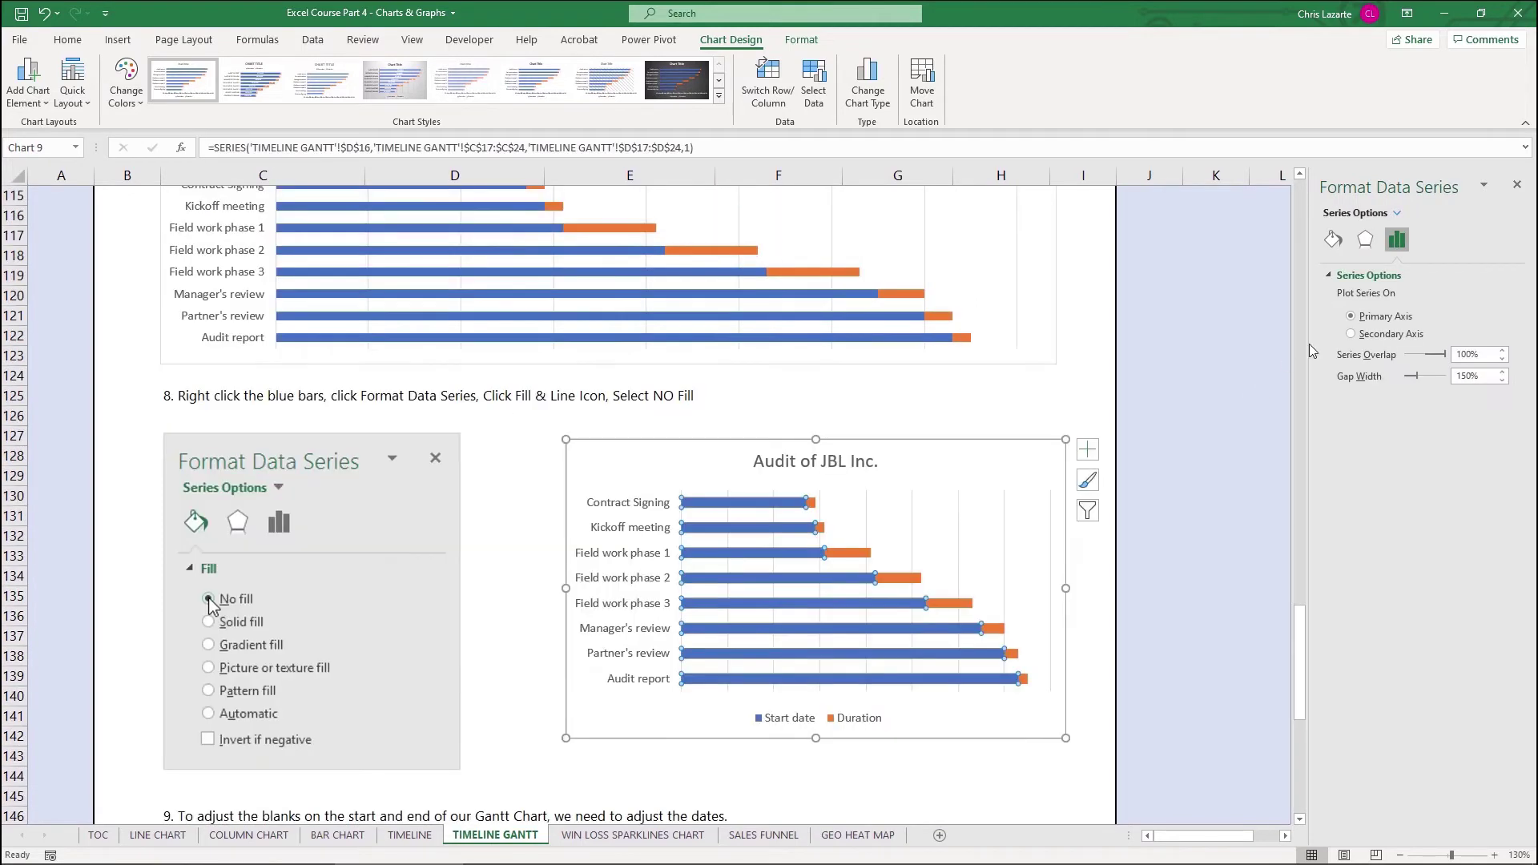
- Set the blue Start date bars to No fill
click(1333, 237)
click(1341, 276)
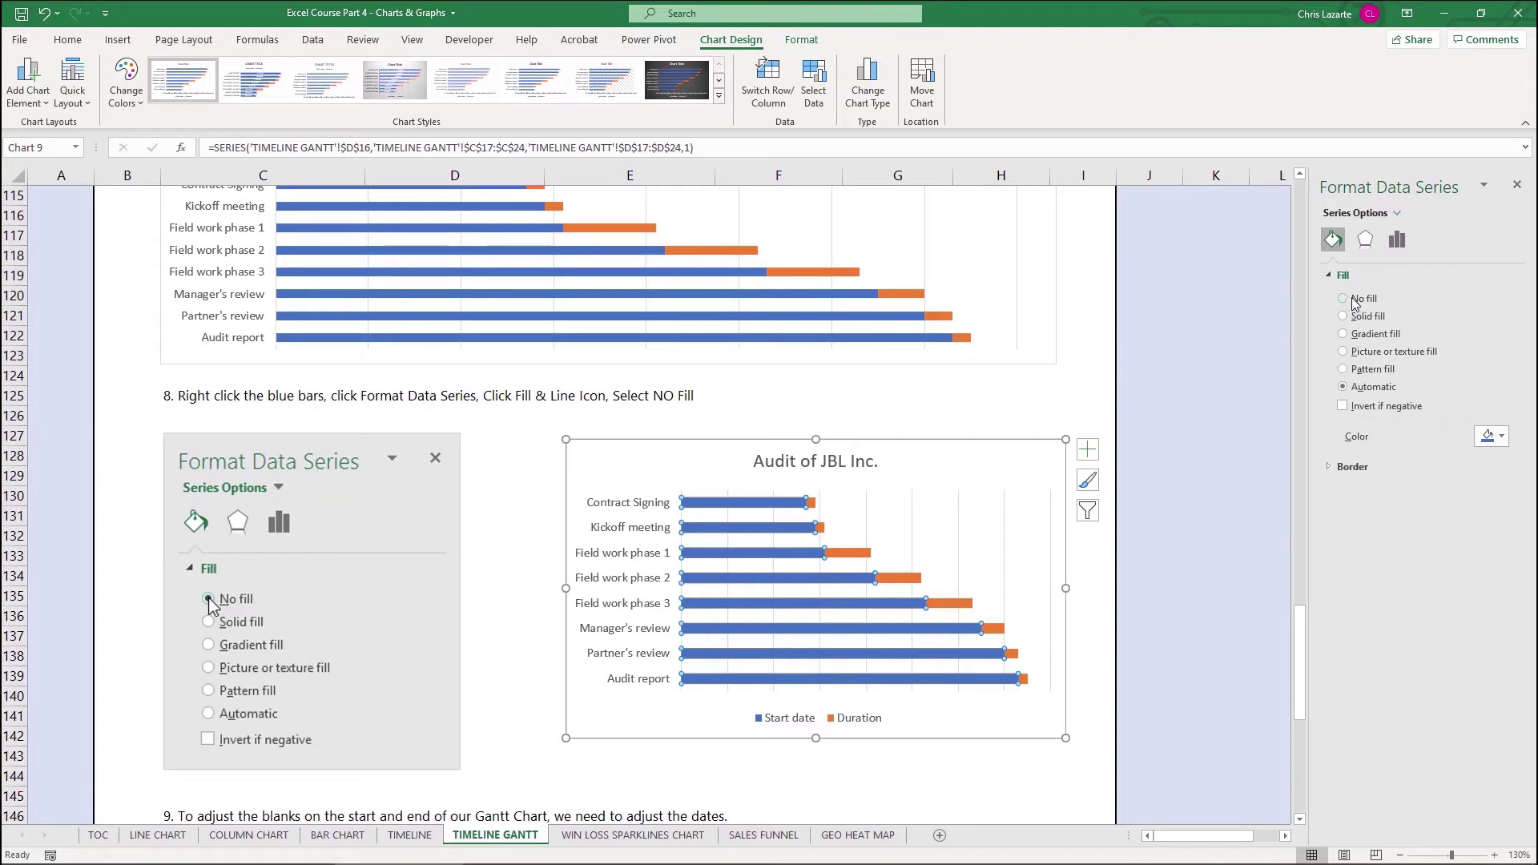
click(1352, 298)
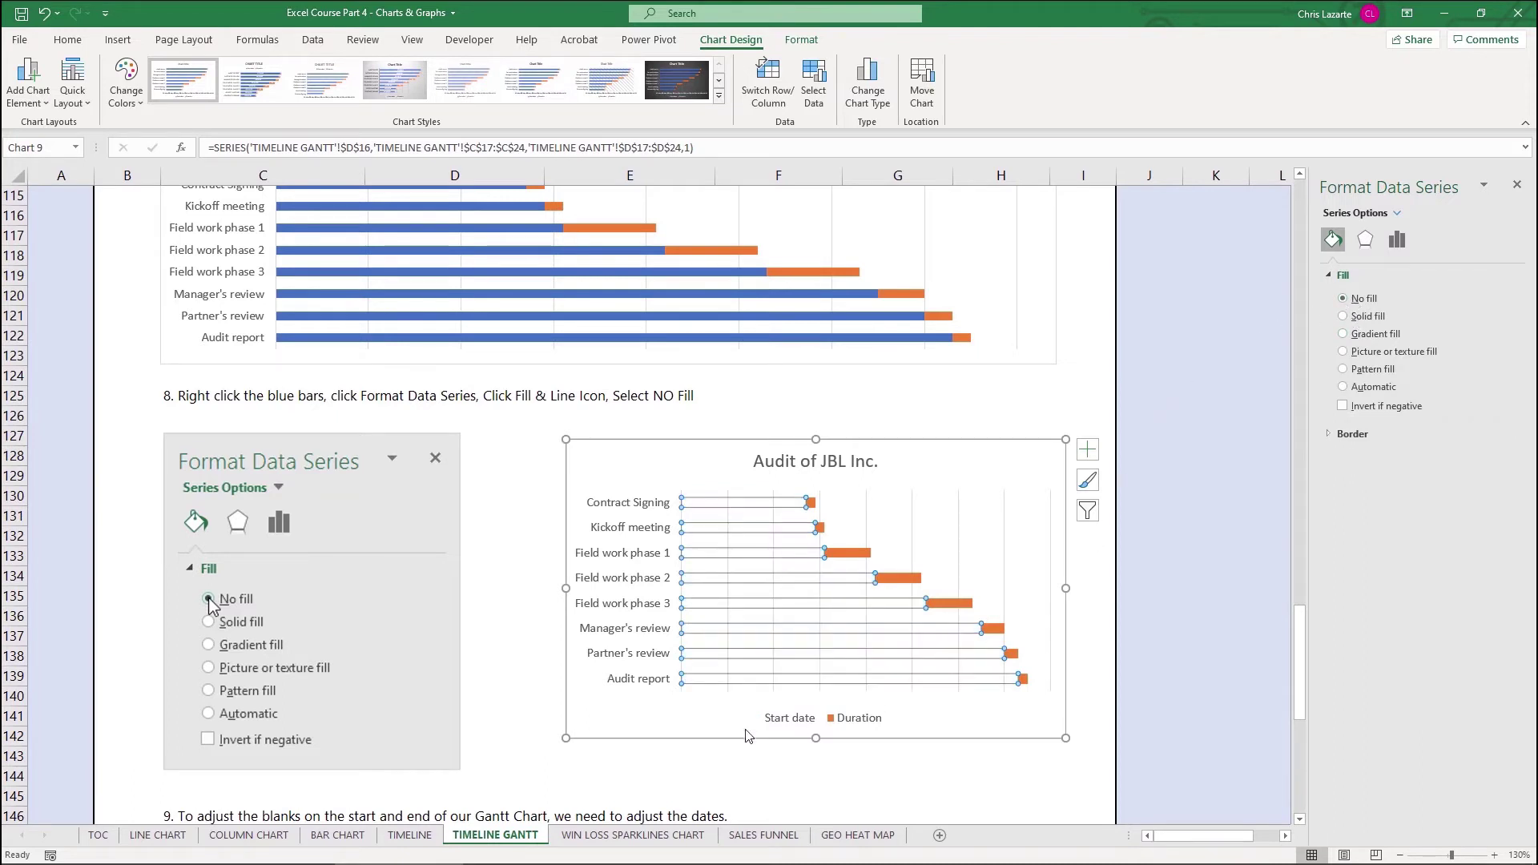
click(585, 731)
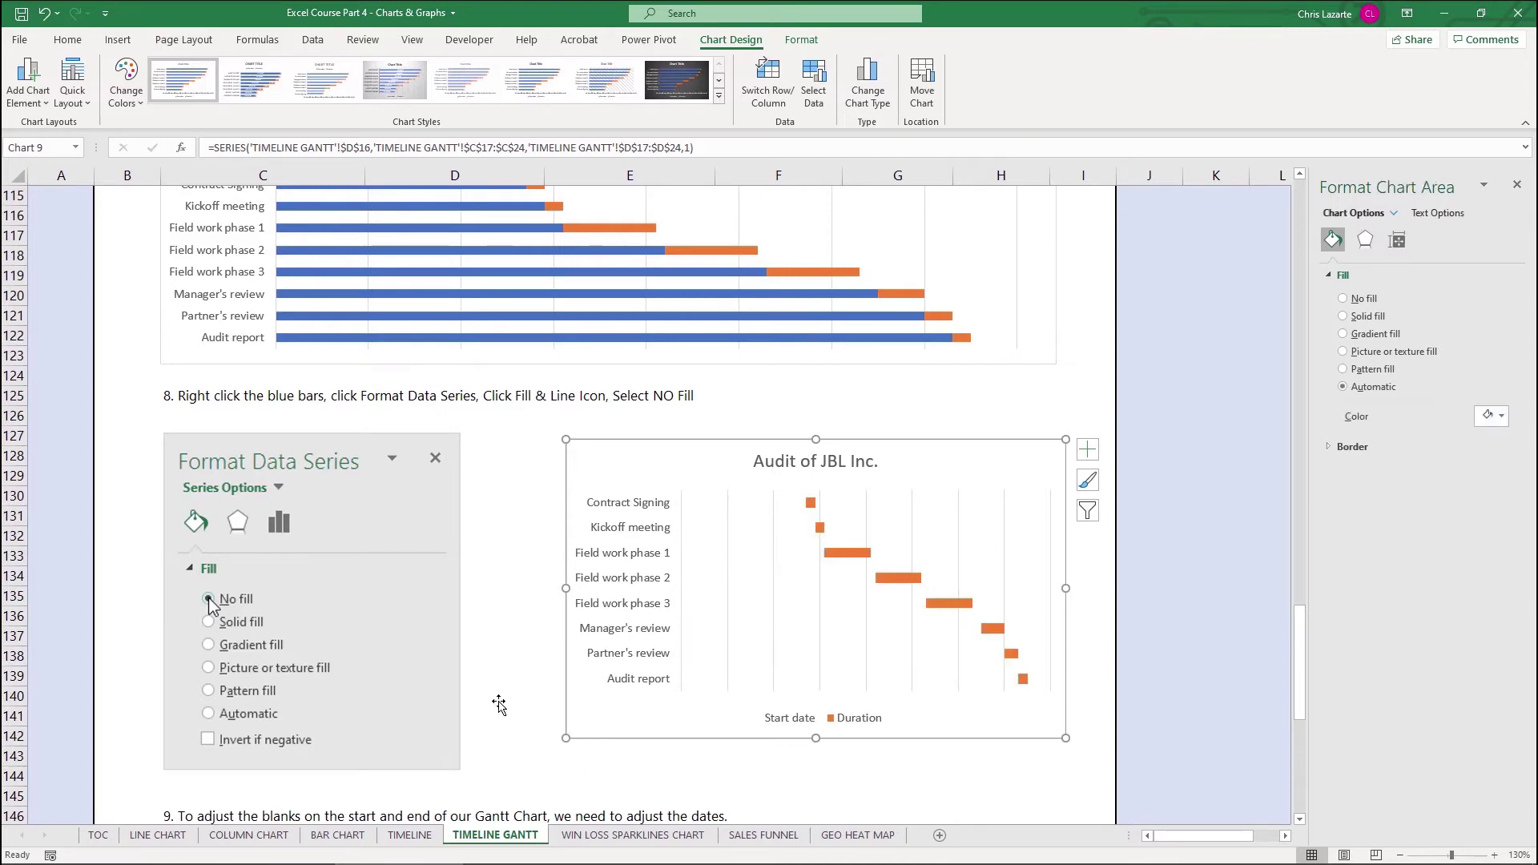
- Try a solid line border on the chart's legend and set it back to Automatic
click(499, 690)
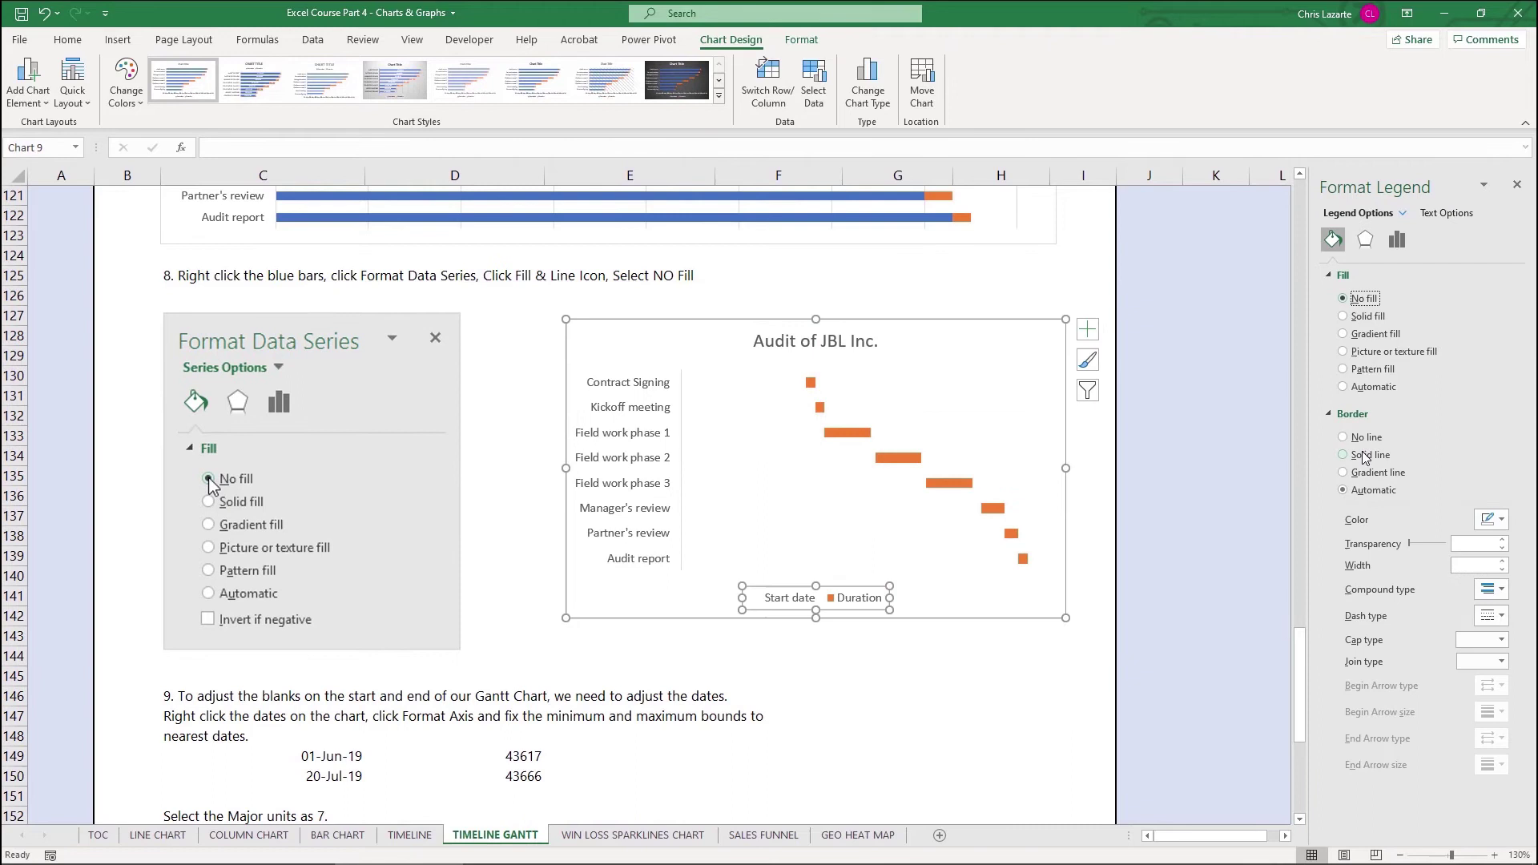
click(1365, 455)
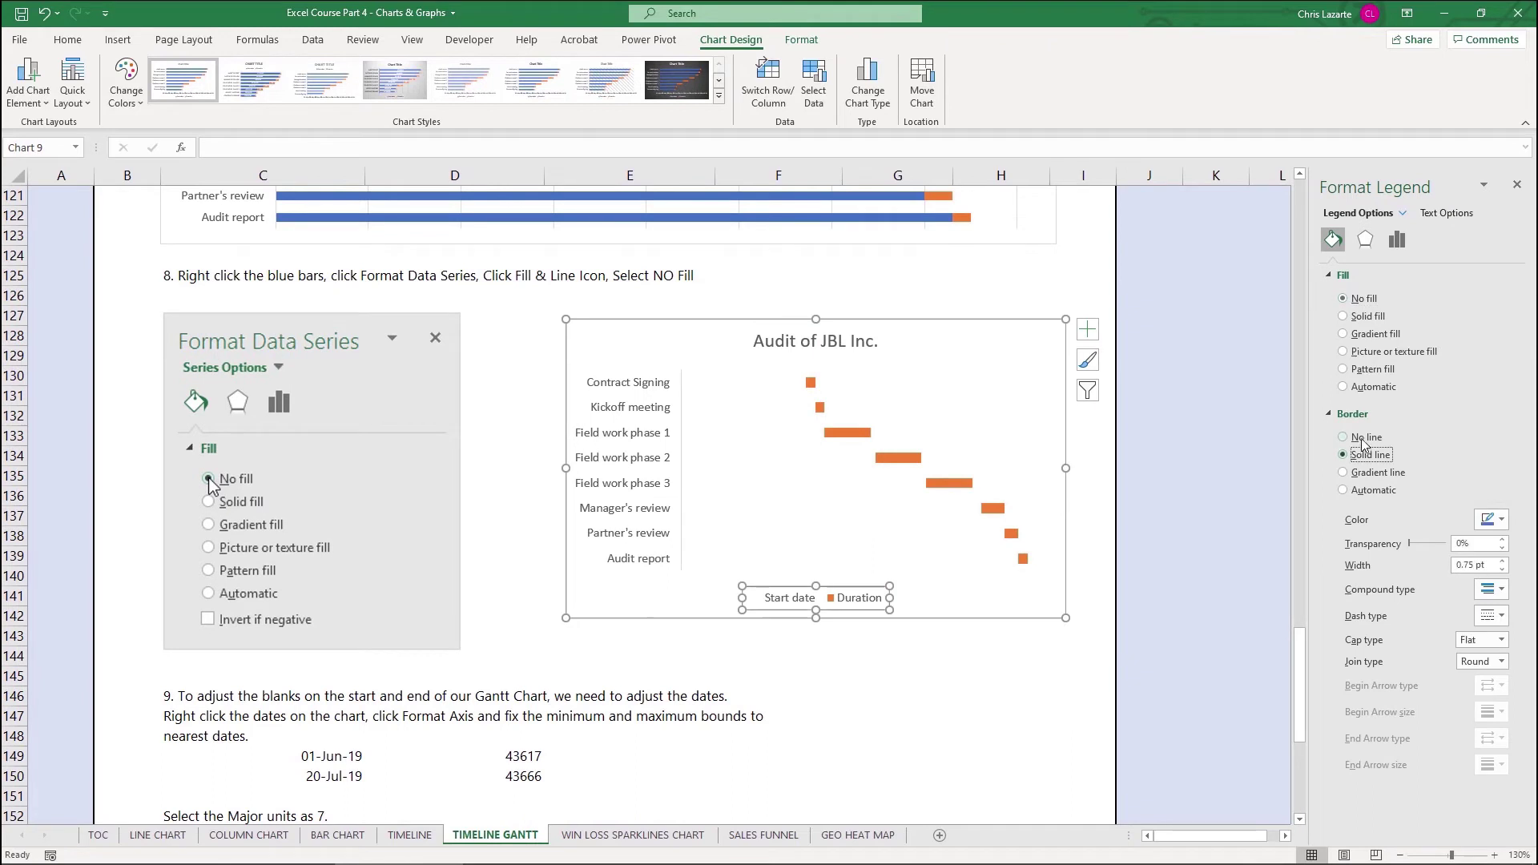
click(1361, 490)
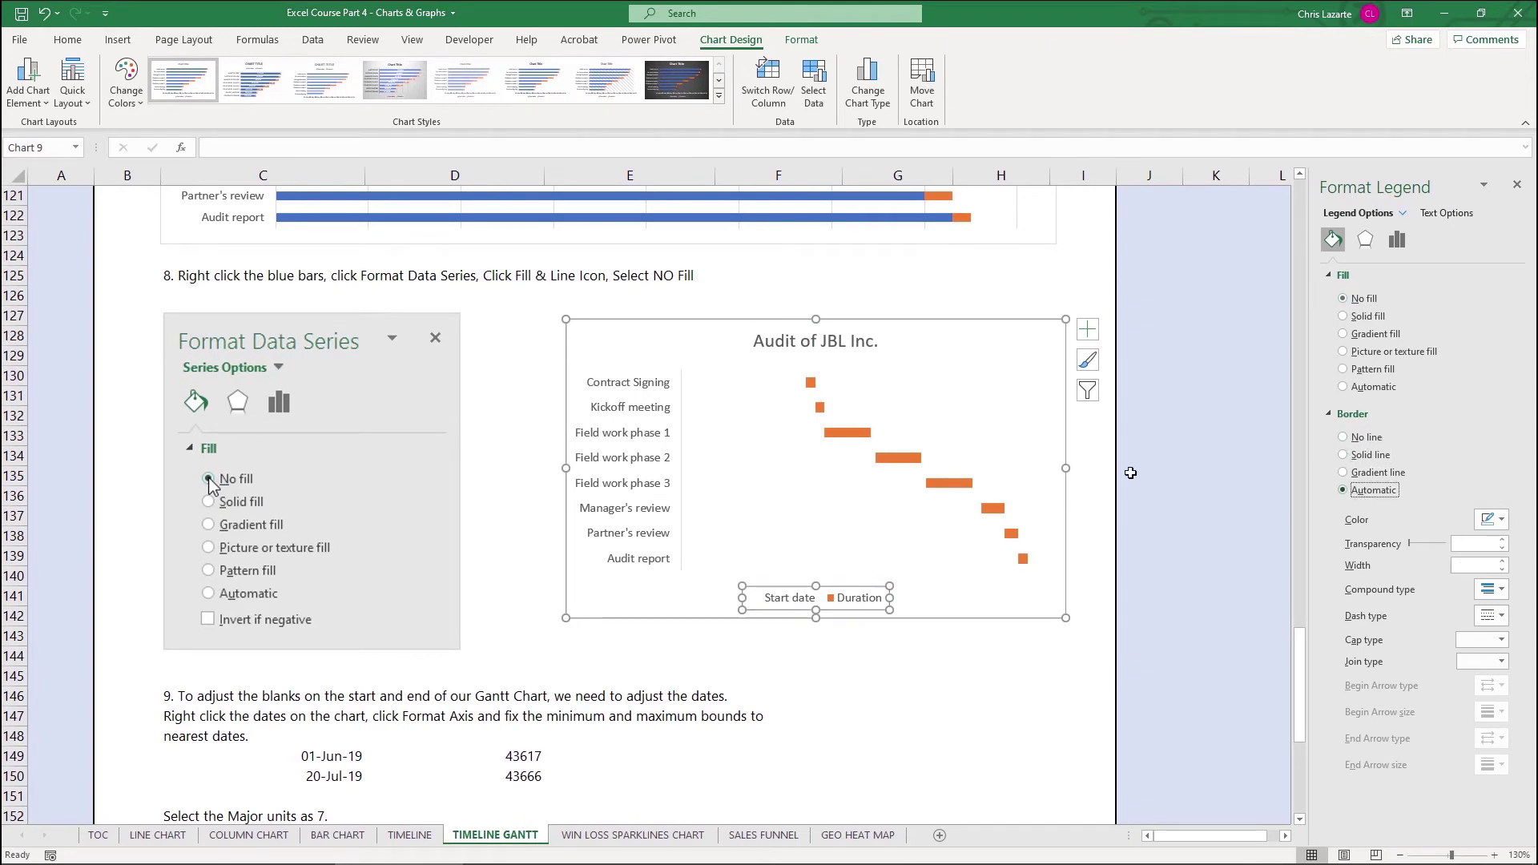
- Show the chart's primary horizontal date axis, then move and enlarge the chart so the date labels have room
click(1083, 316)
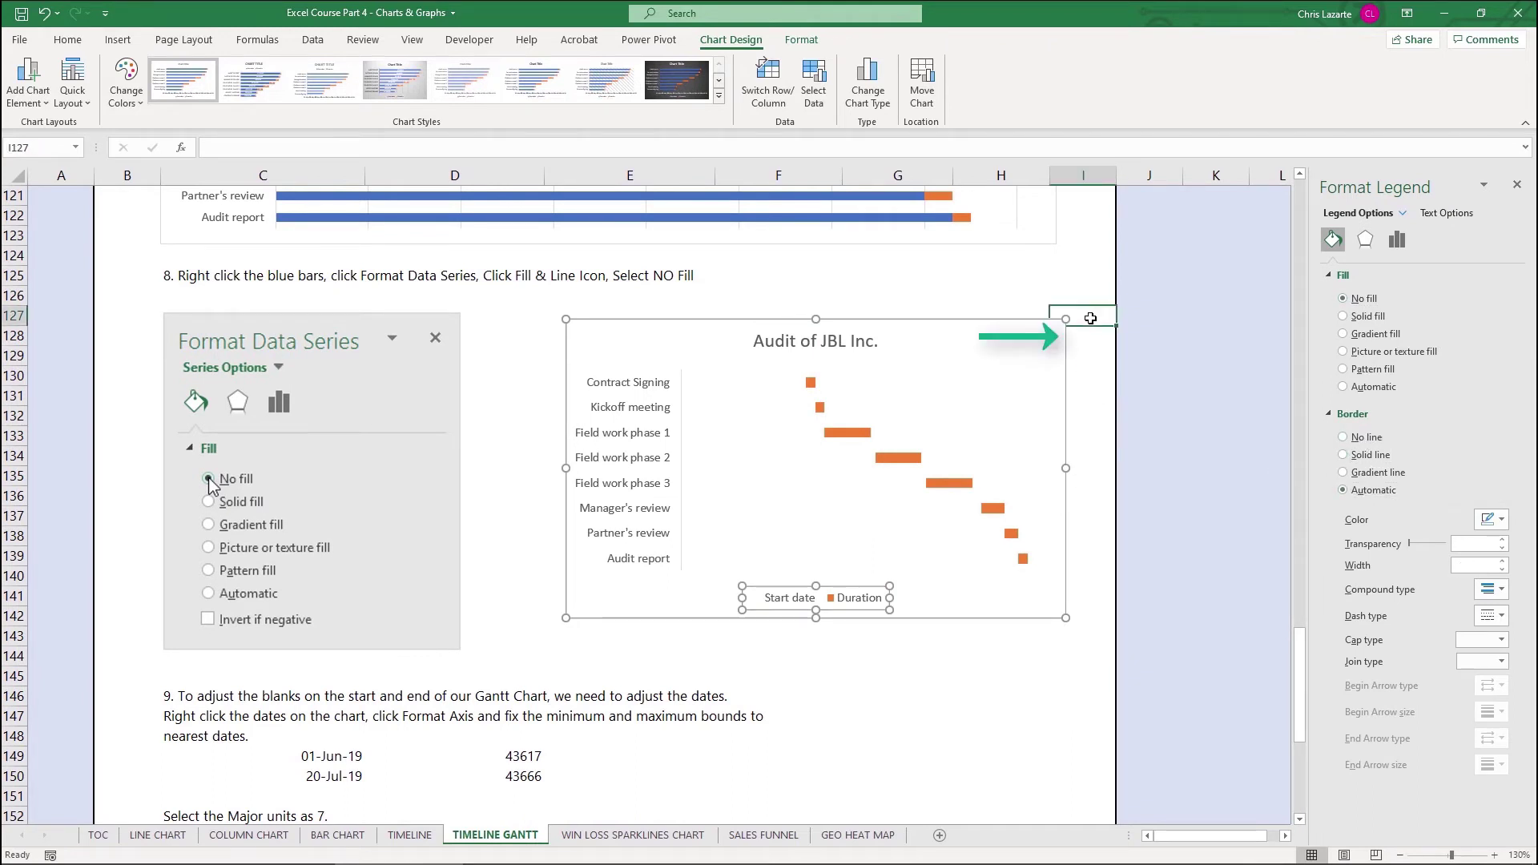
click(1032, 354)
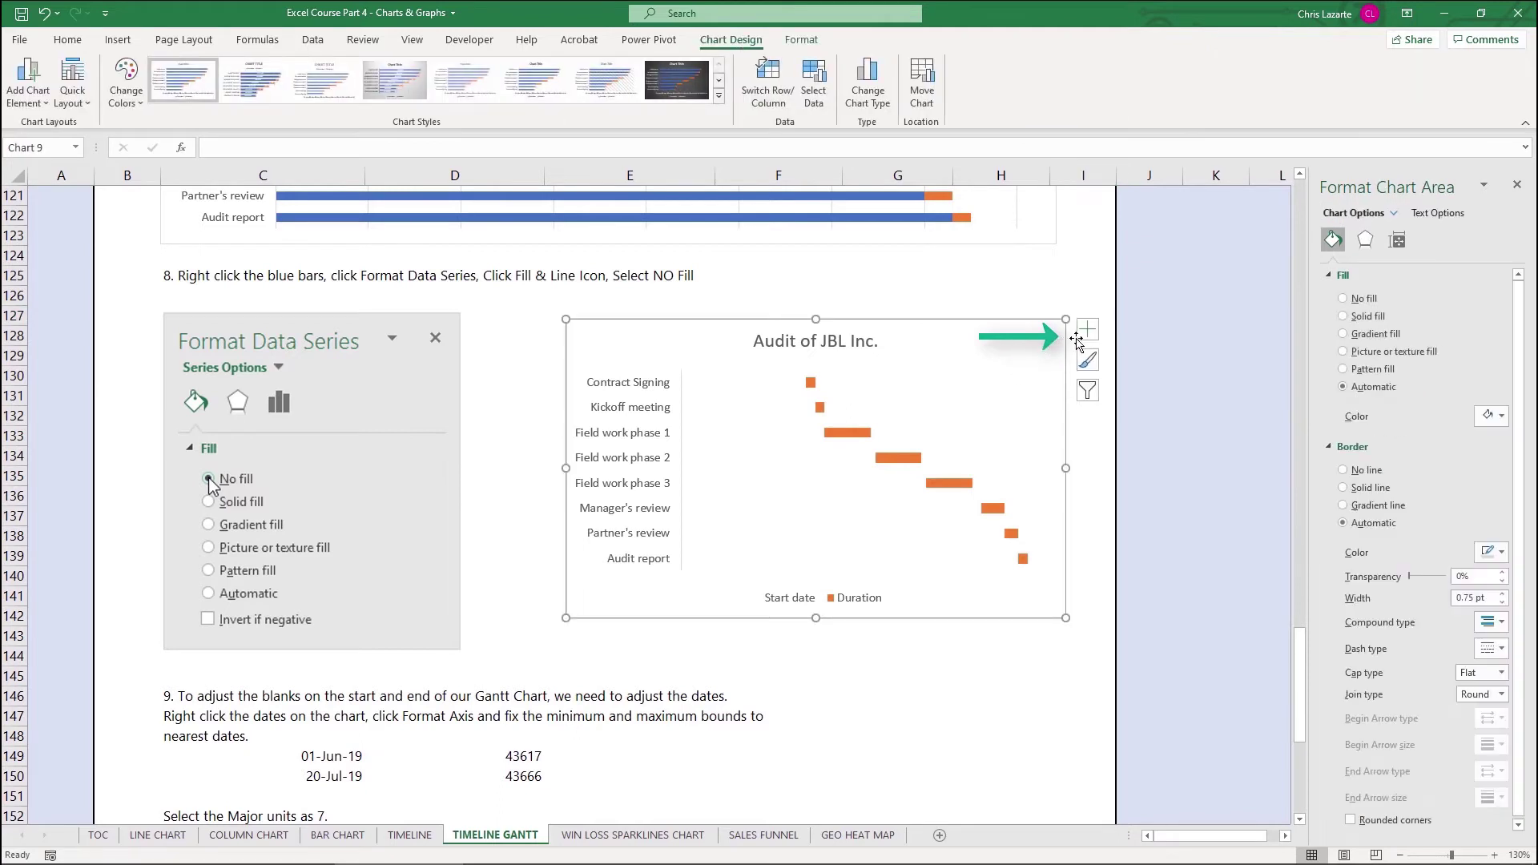
click(1094, 335)
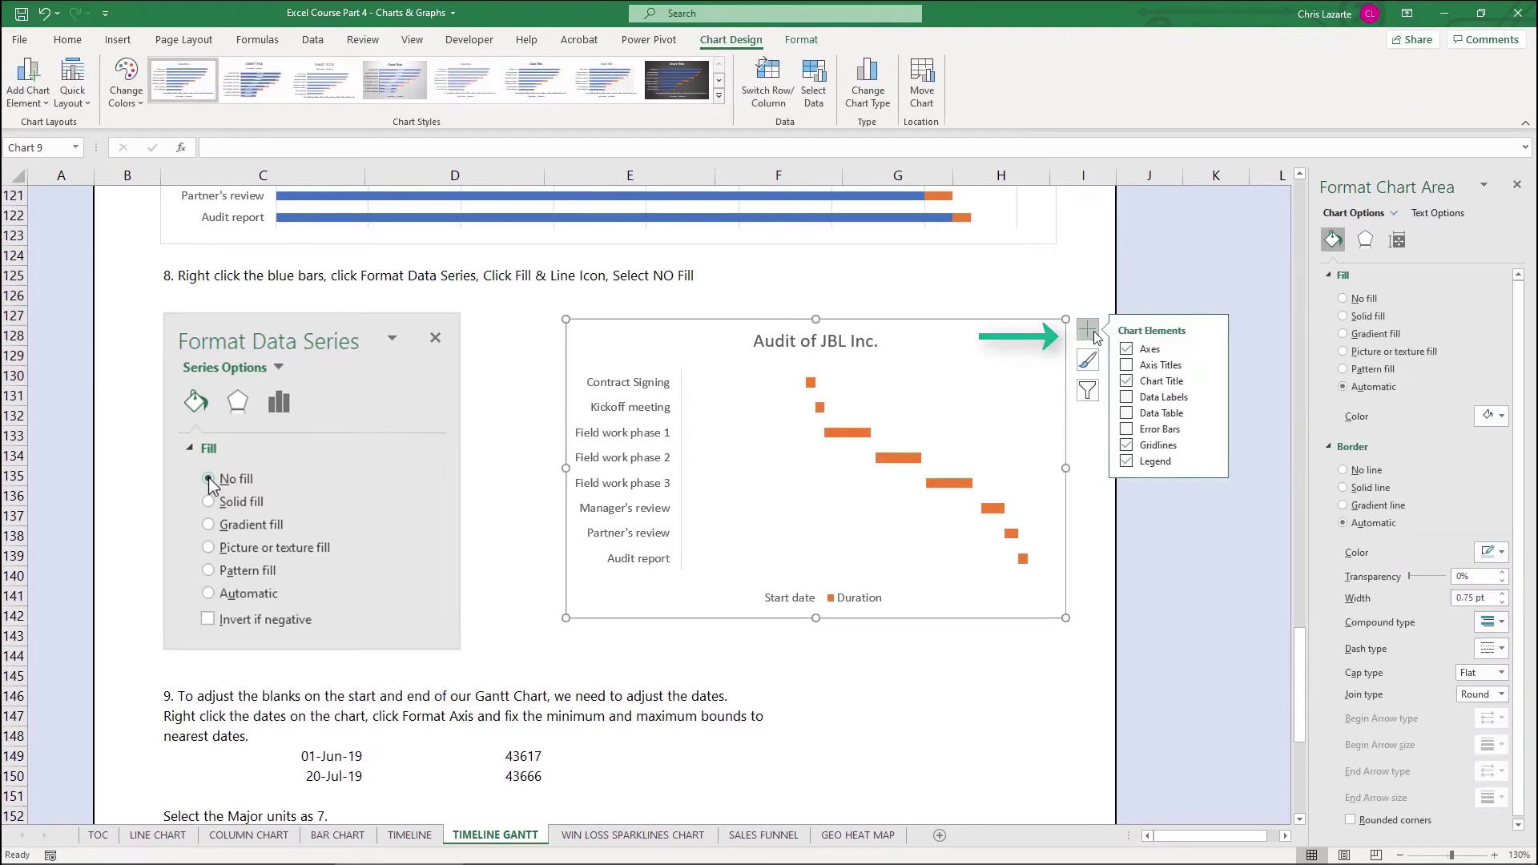
click(1212, 351)
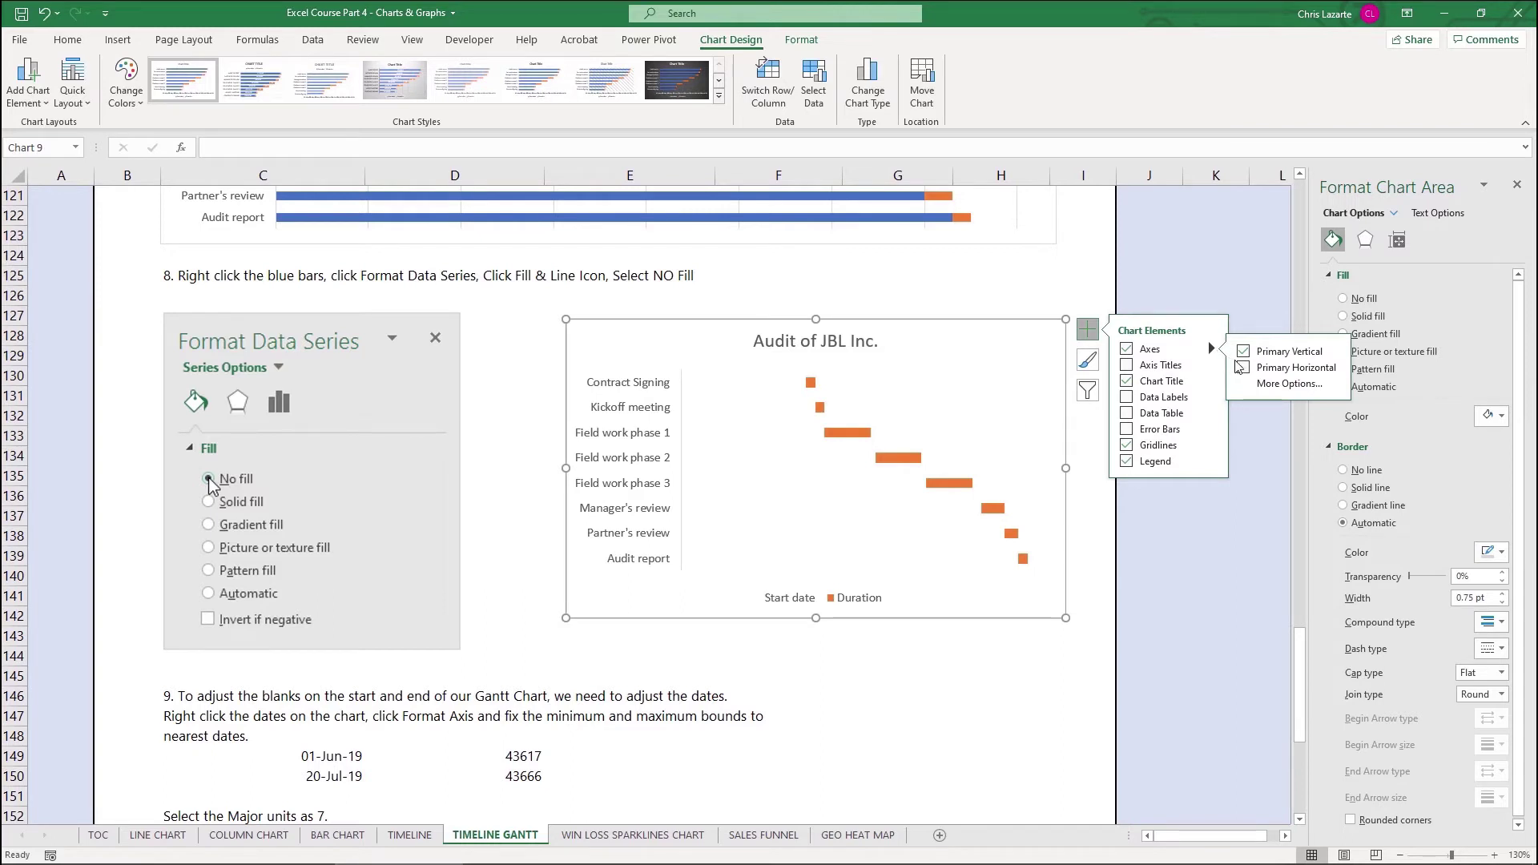
click(1245, 370)
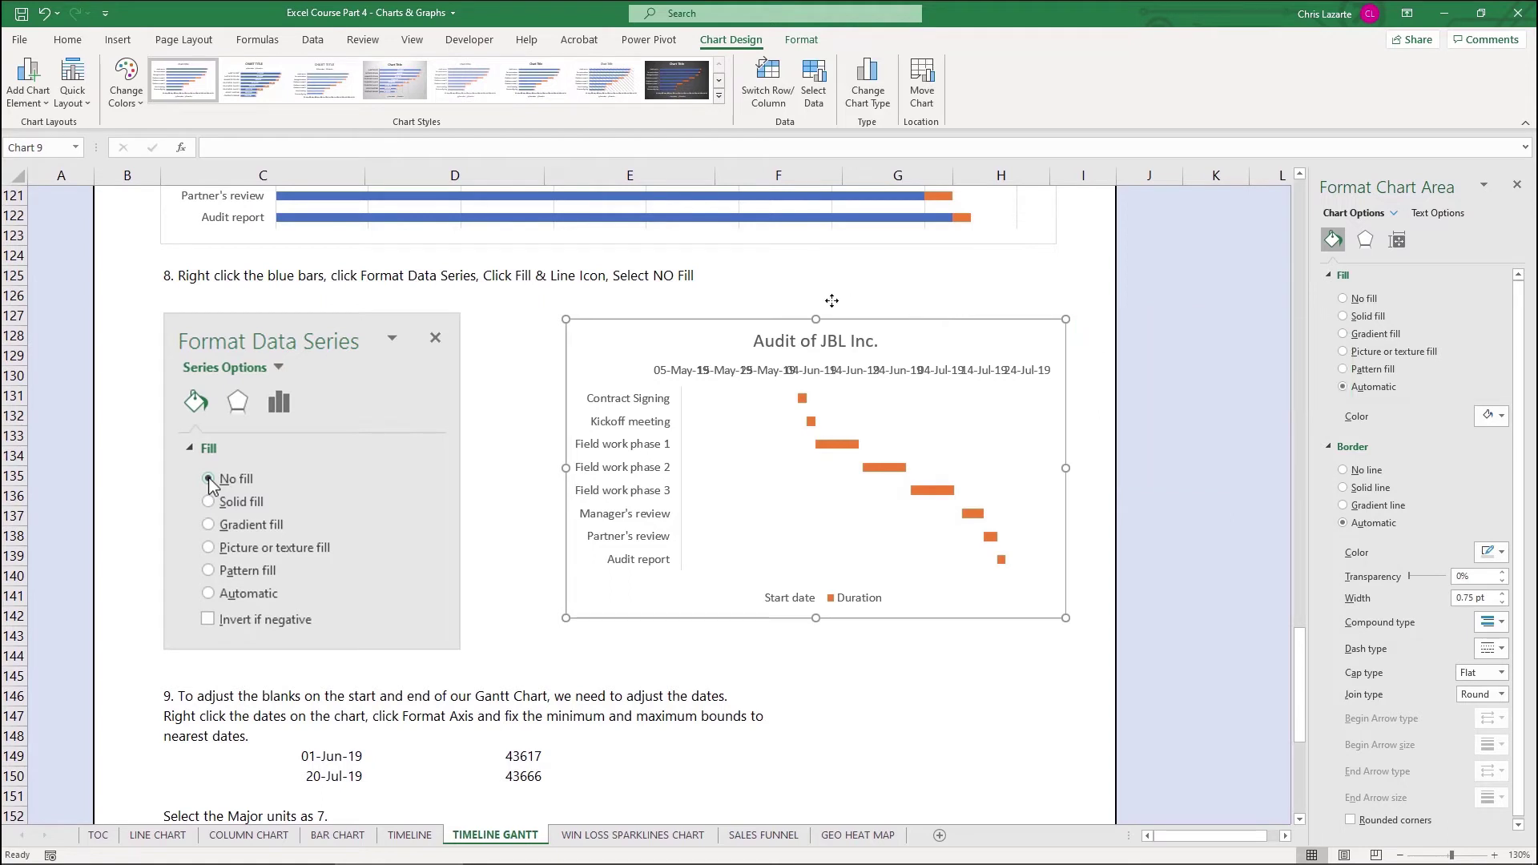
drag(944, 318, 622, 302)
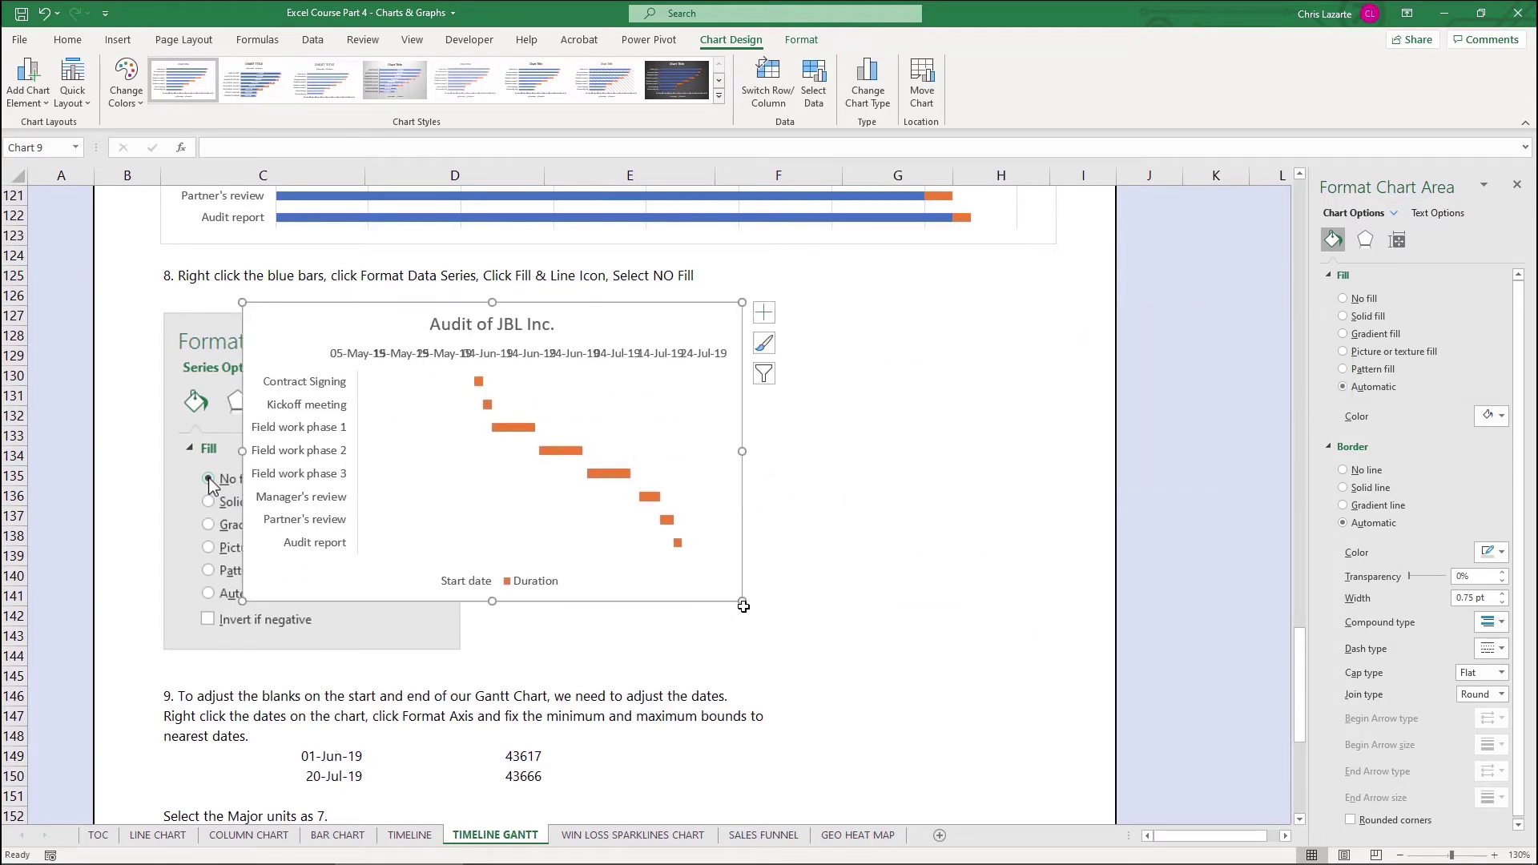
drag(741, 603, 1267, 647)
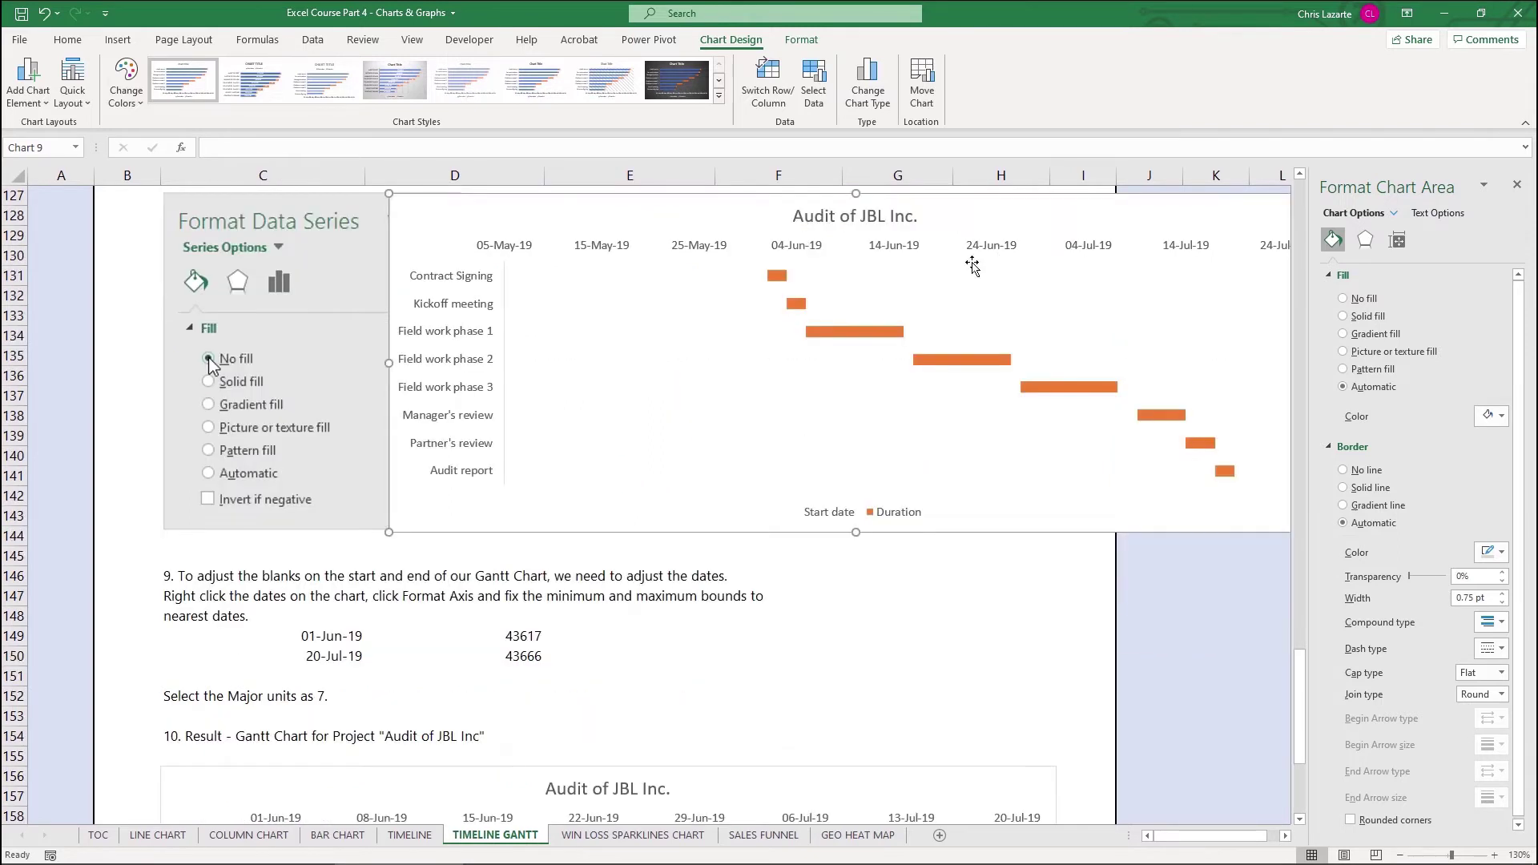
- Open the axis formatting options for the dates along the enlarged chart
click(929, 251)
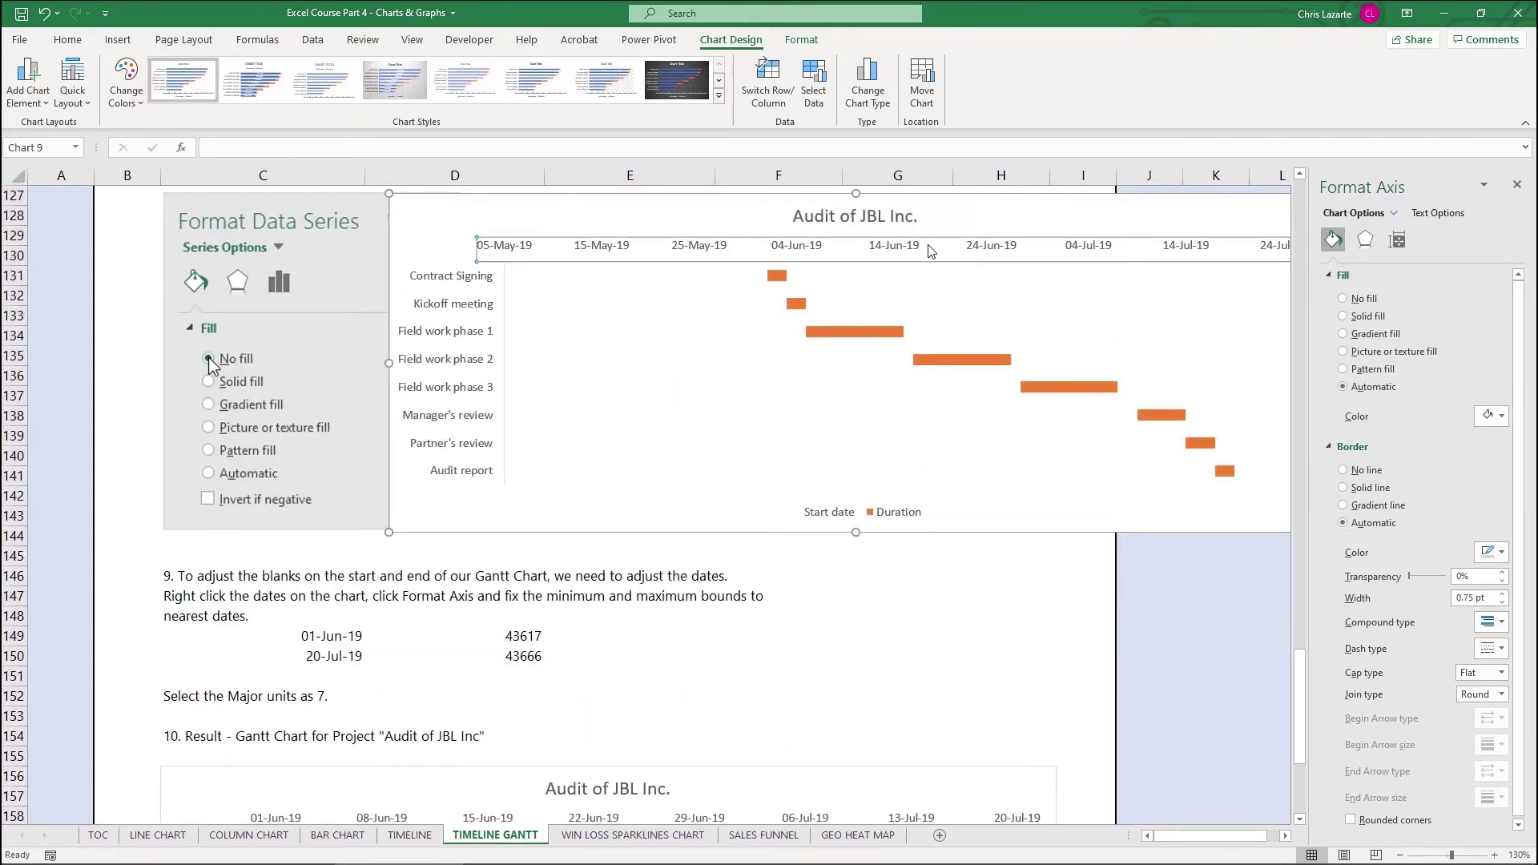
right_click(911, 246)
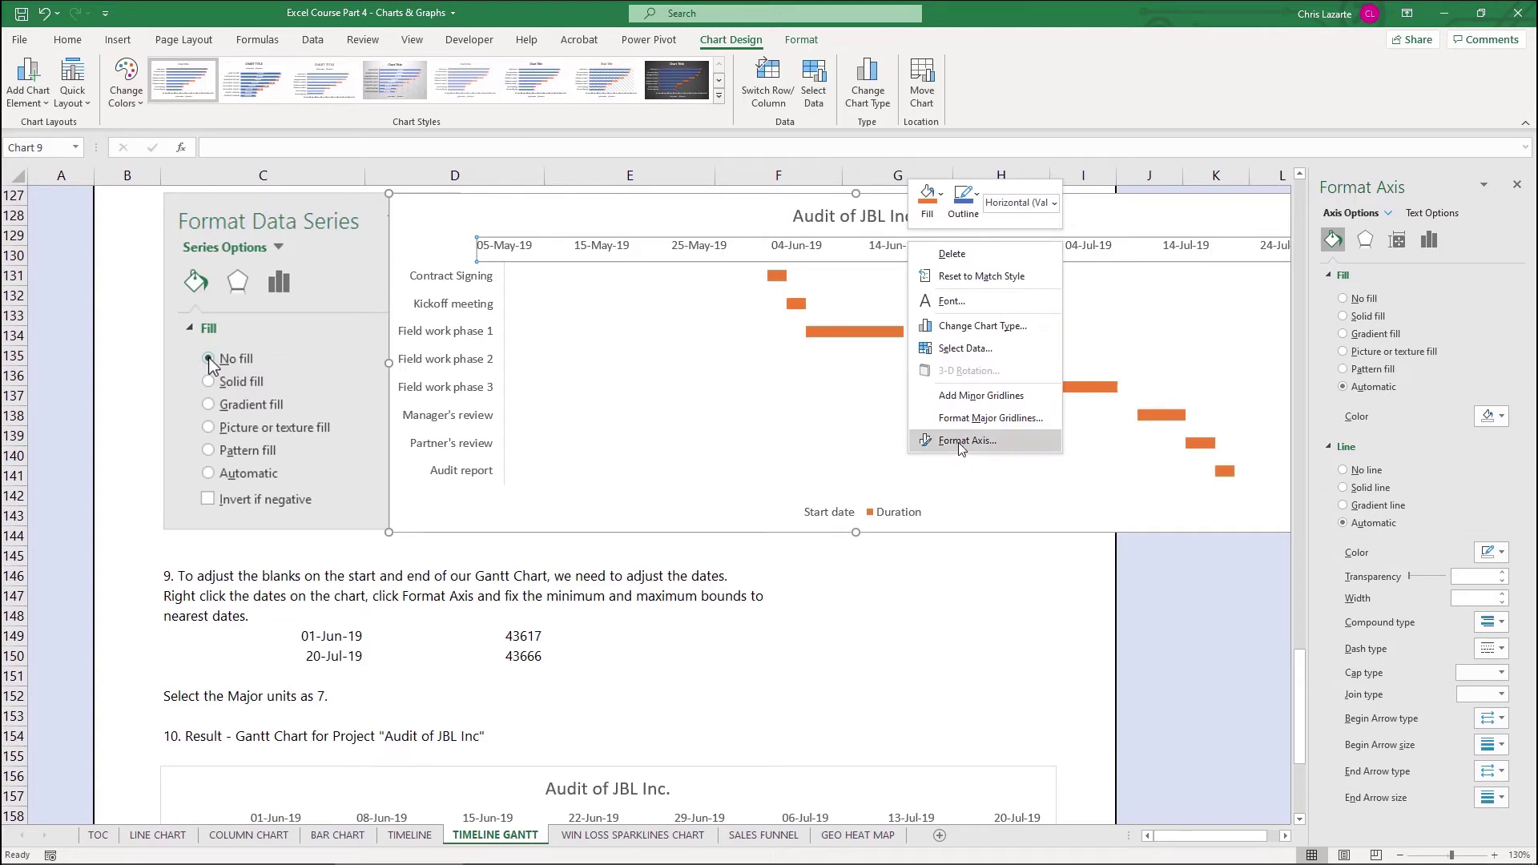
click(961, 441)
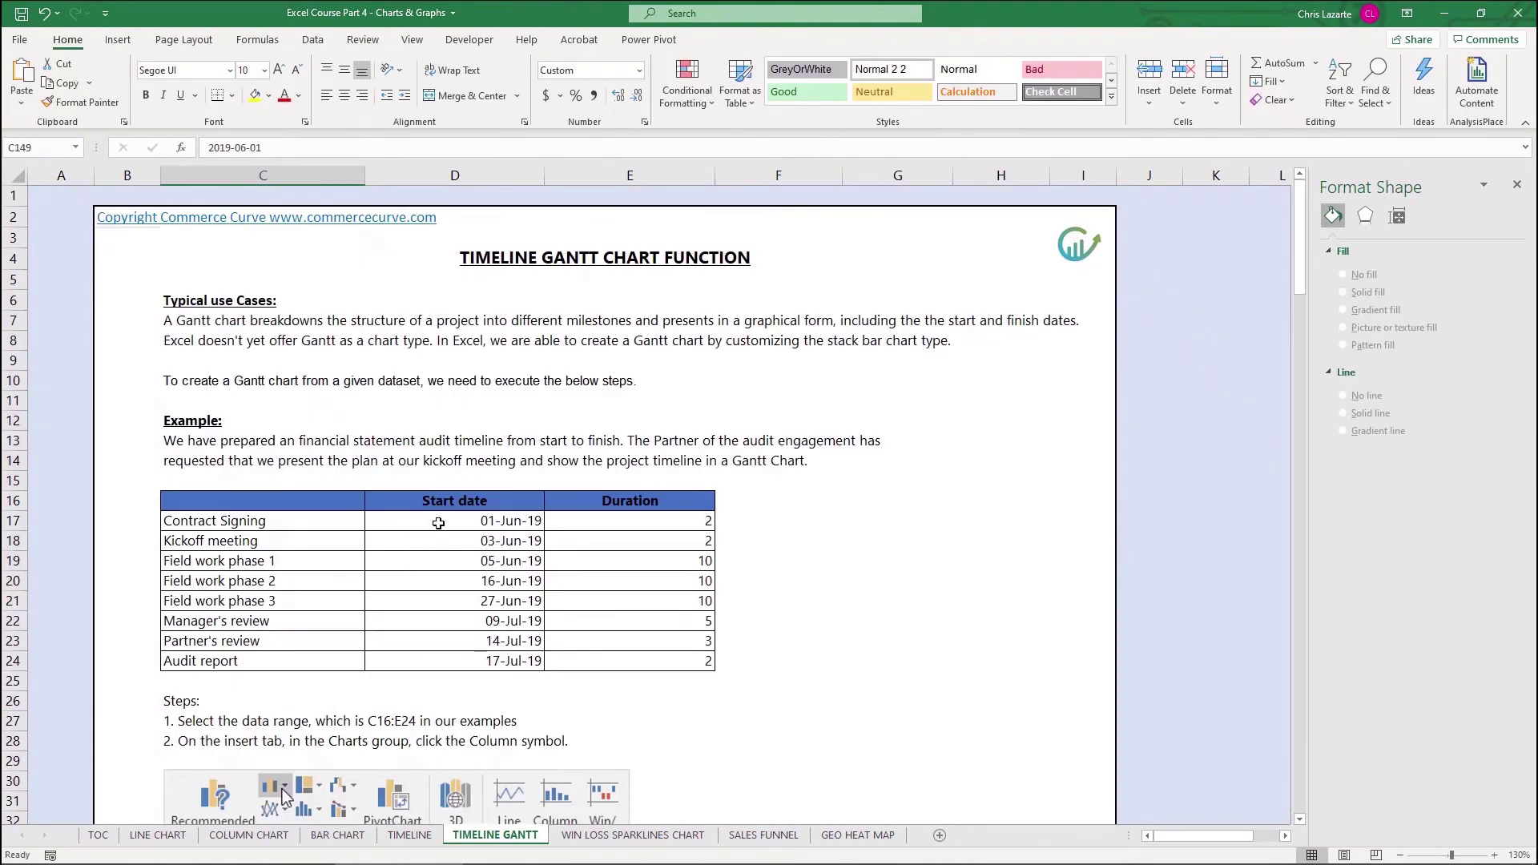
- Check the first and last start dates in the milestone table and change the end date in C150 to 2019-07-17
click(437, 521)
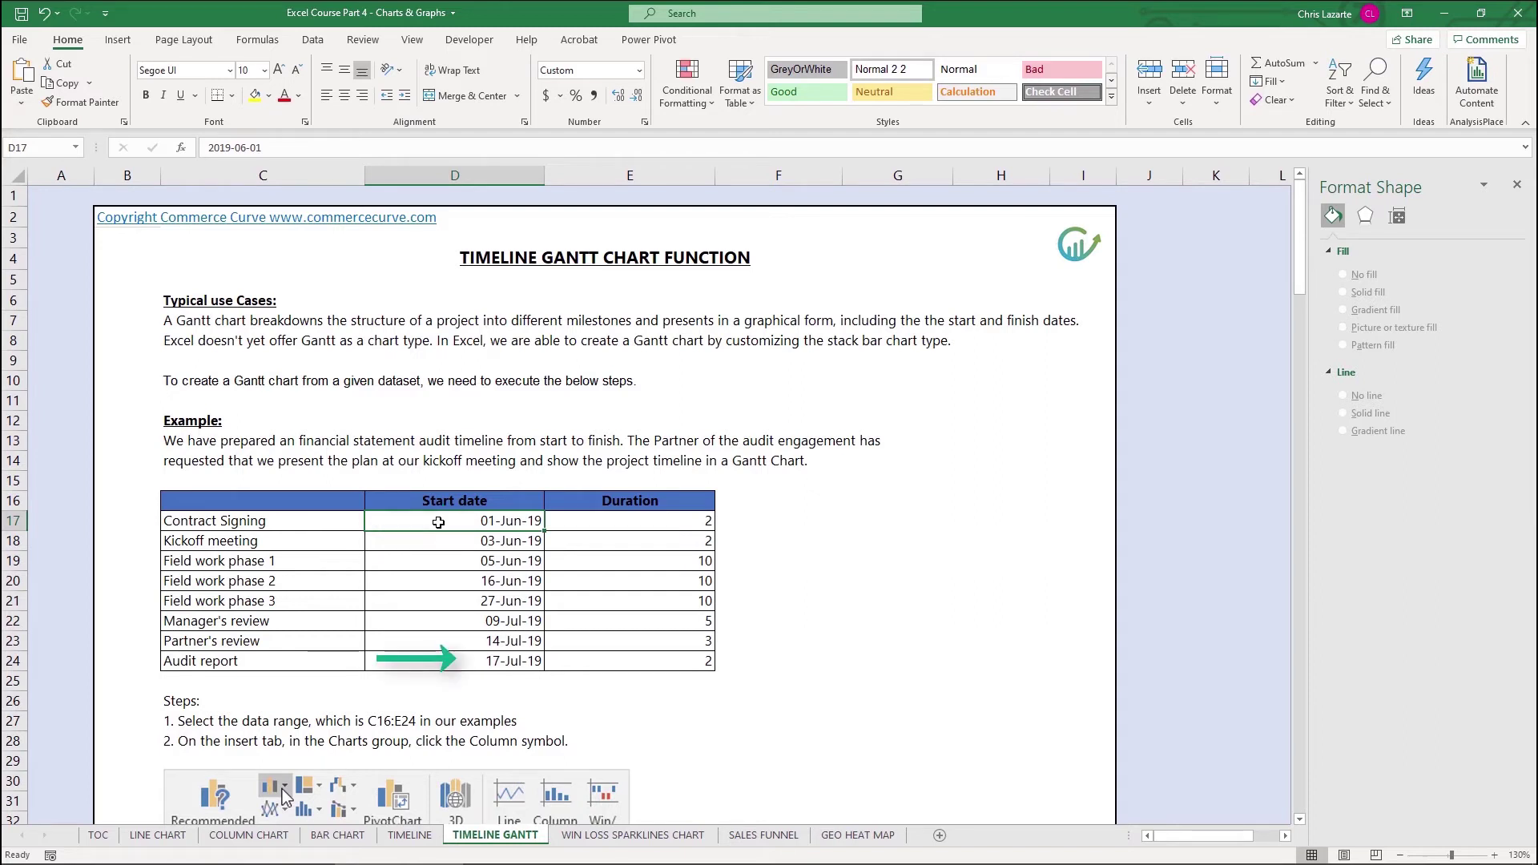
click(499, 659)
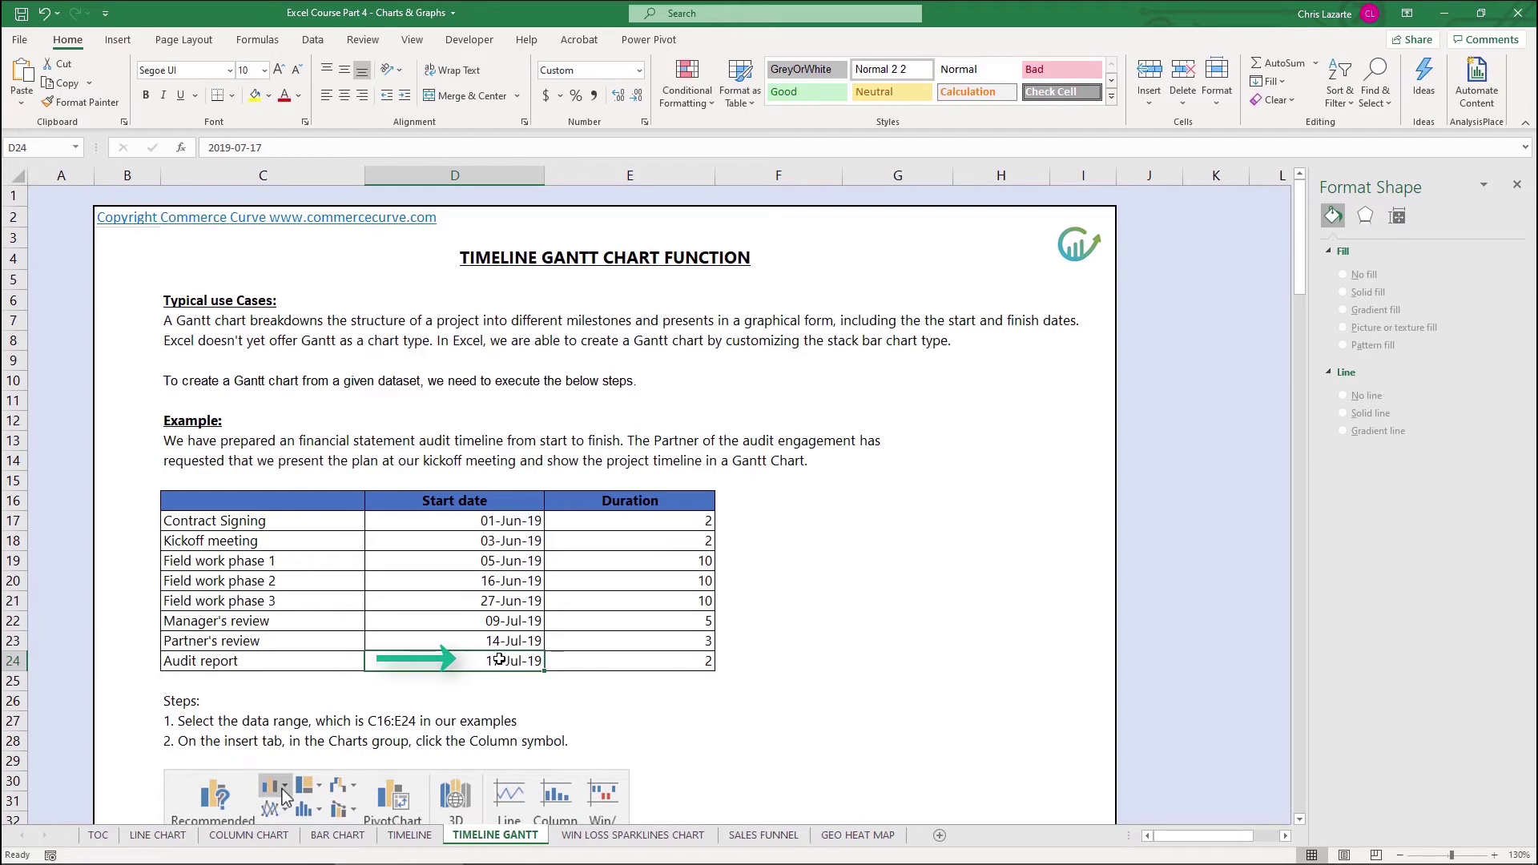
scroll(590, 630, down, 1)
scroll(589, 631, down, 18)
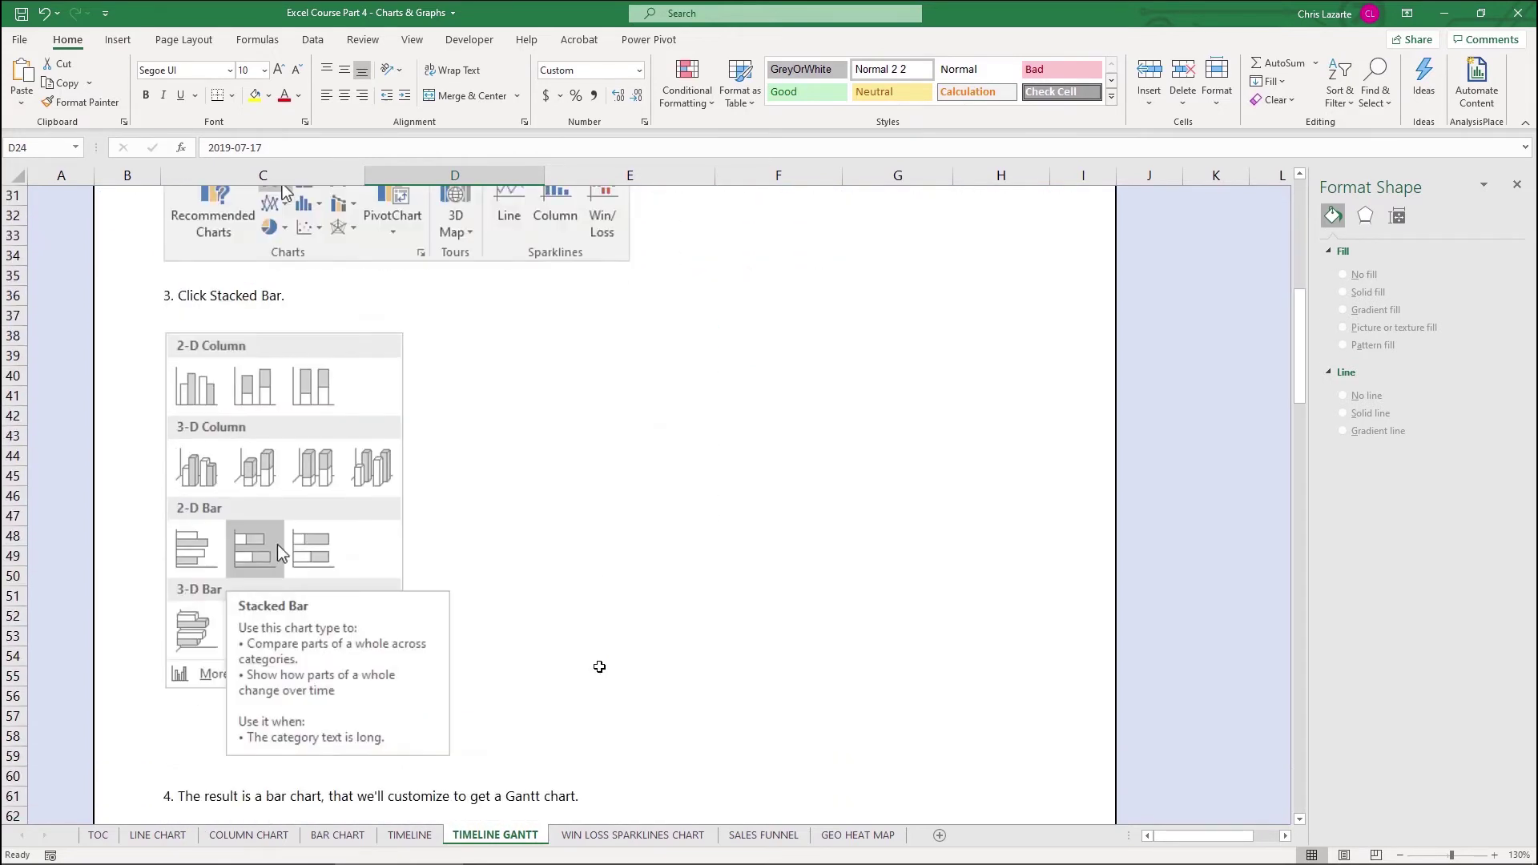
scroll(599, 679, down, 19)
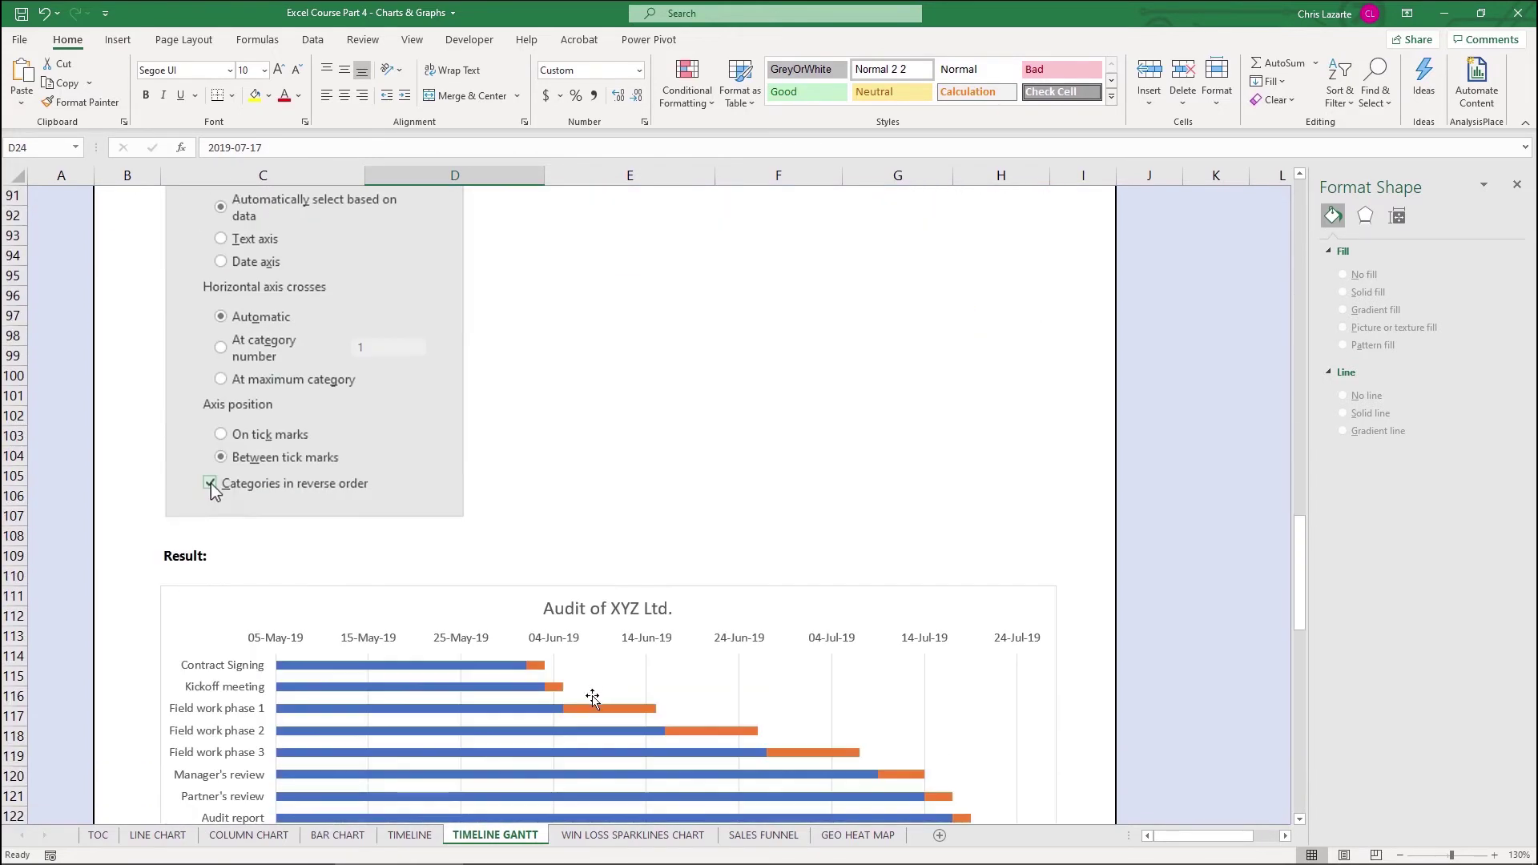
scroll(586, 708, down, 8)
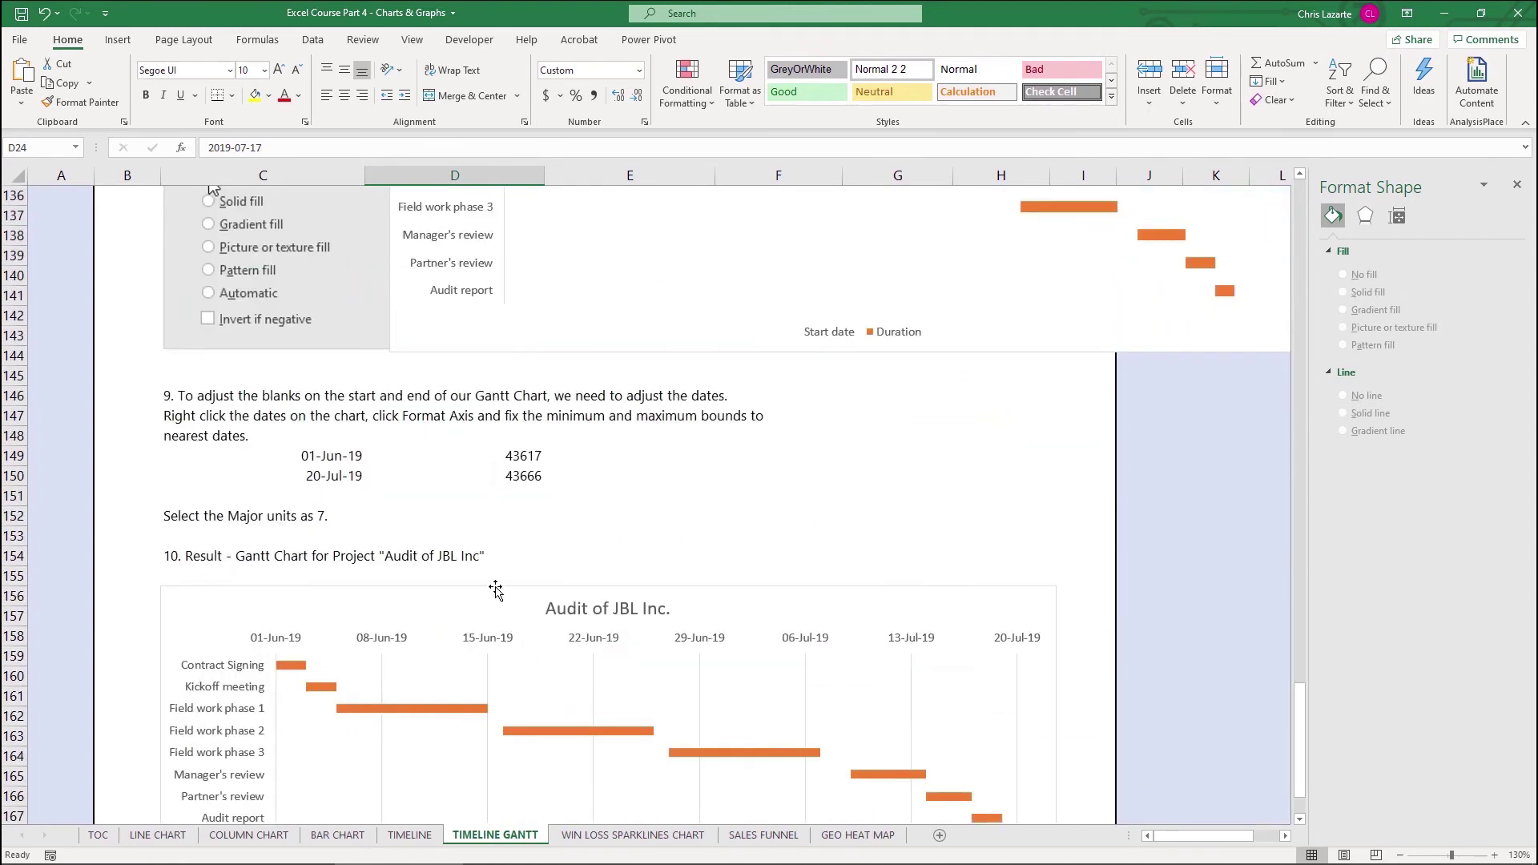
double_click(336, 477)
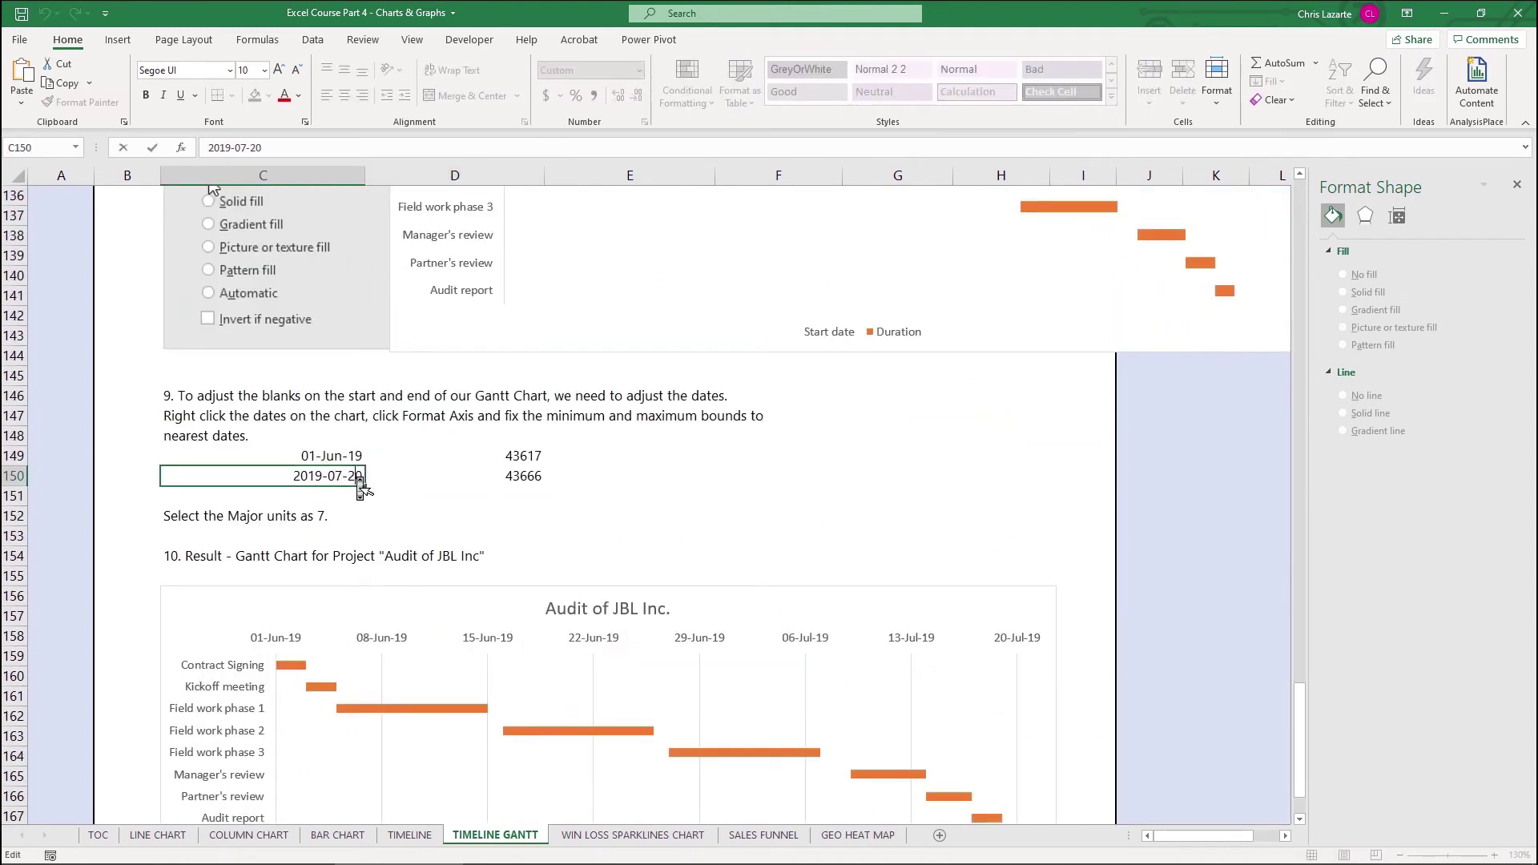
key(BackSpace)
key(BackSpace)
text(17)
key(Return)
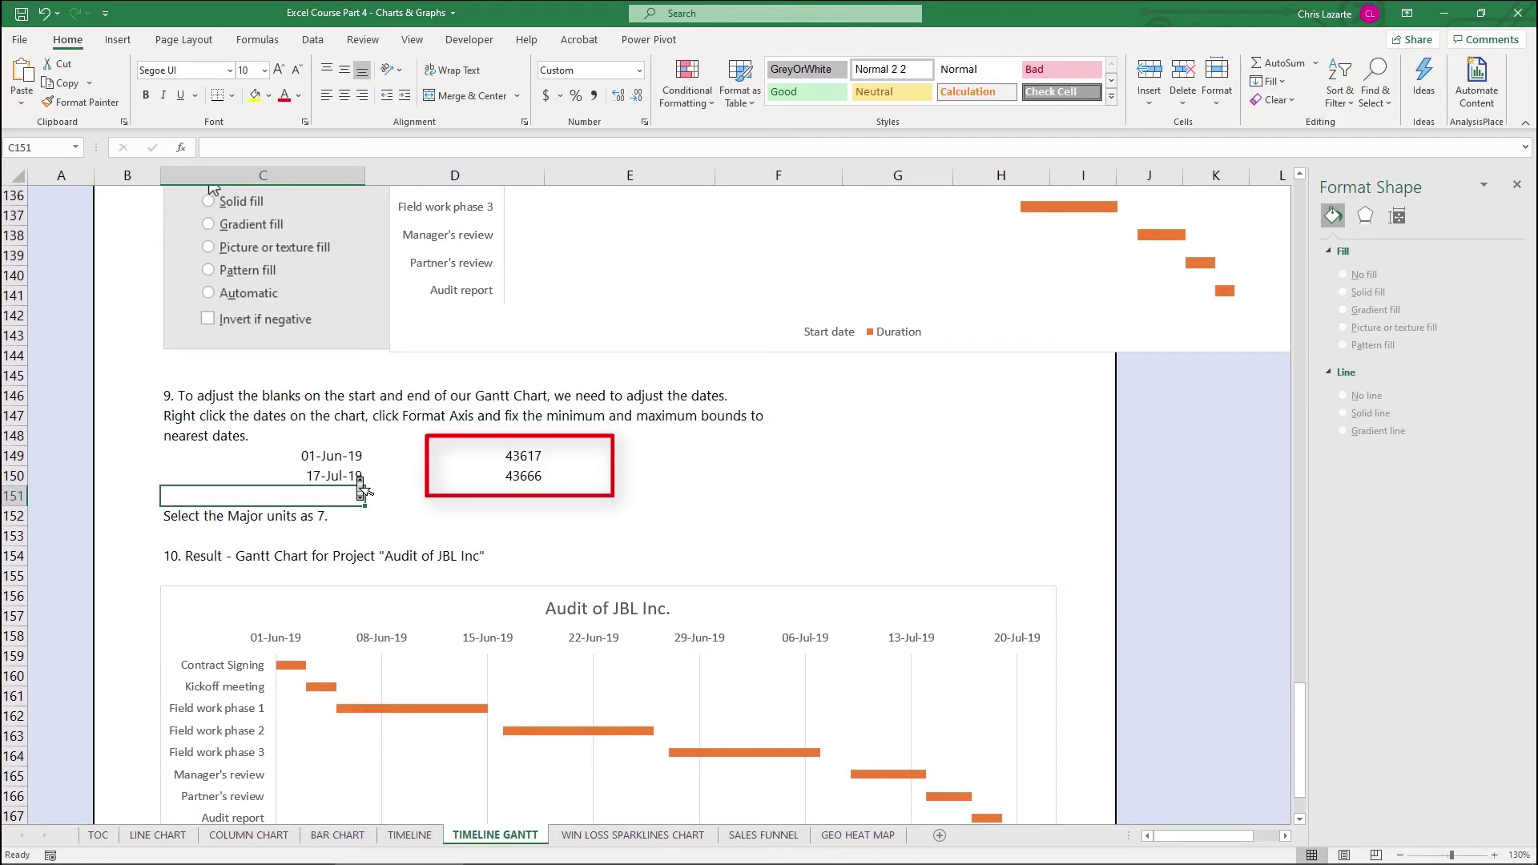
- Enter the formula =C149 in D149 and copy it to D150 so both cells reference the adjacent dates
click(452, 461)
text(=)
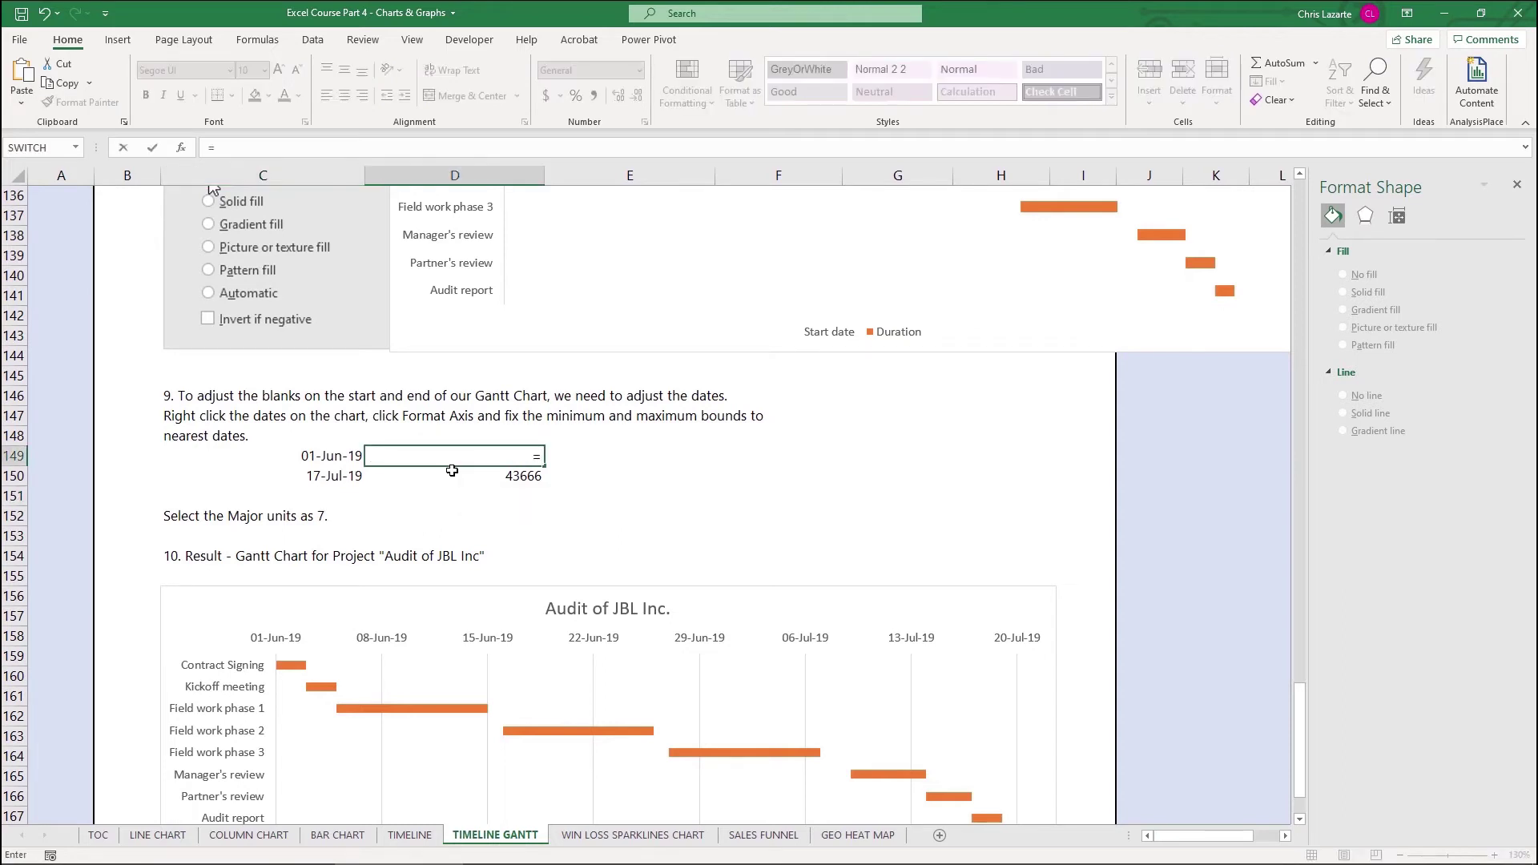
key(Left)
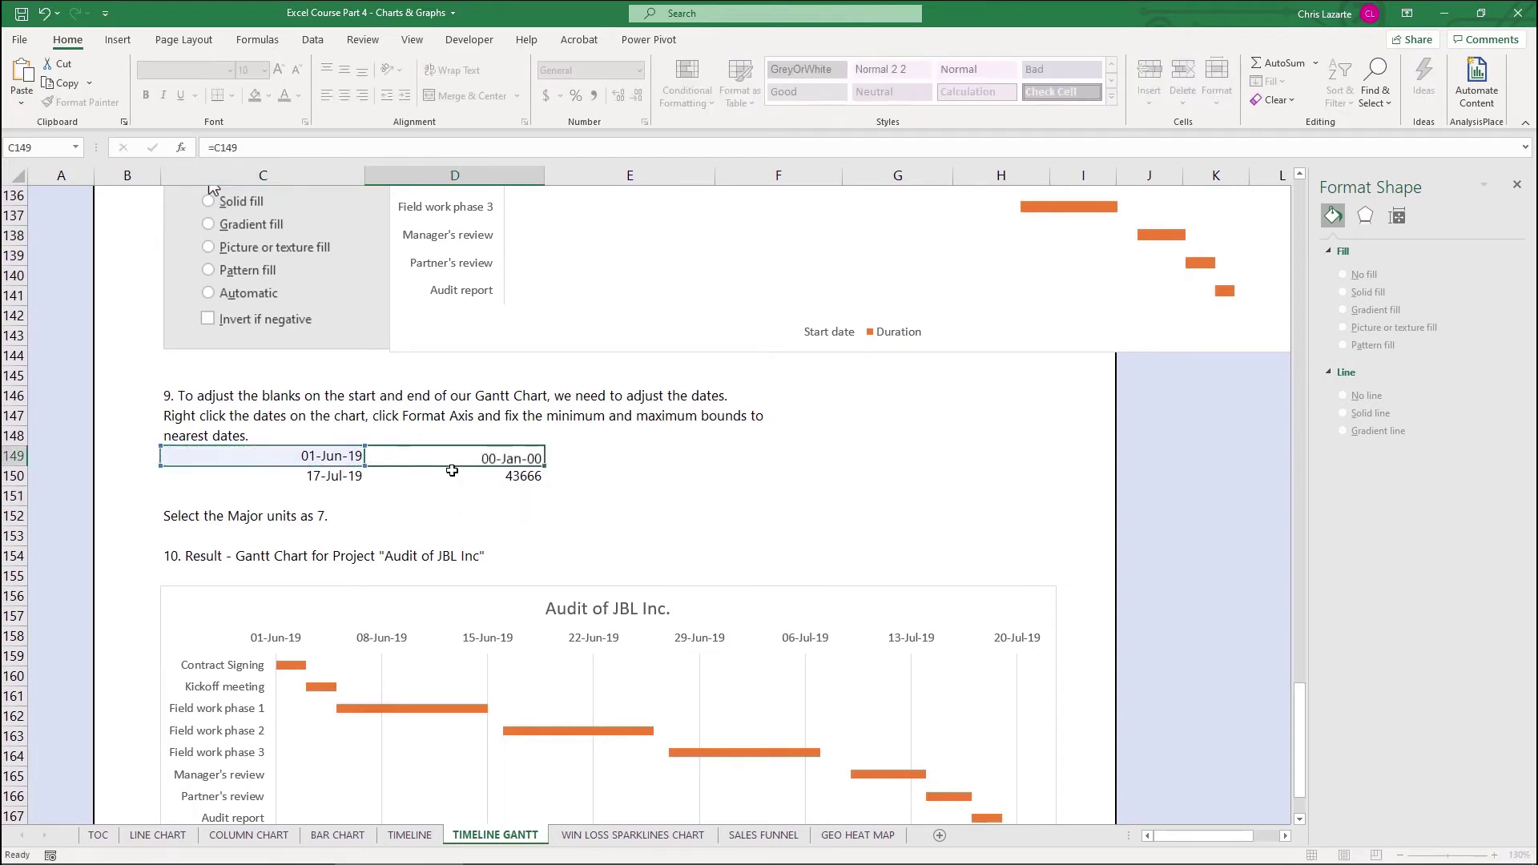
key(Return)
key(Up)
key(ctrl+c)
key(Down)
key(ctrl+v)
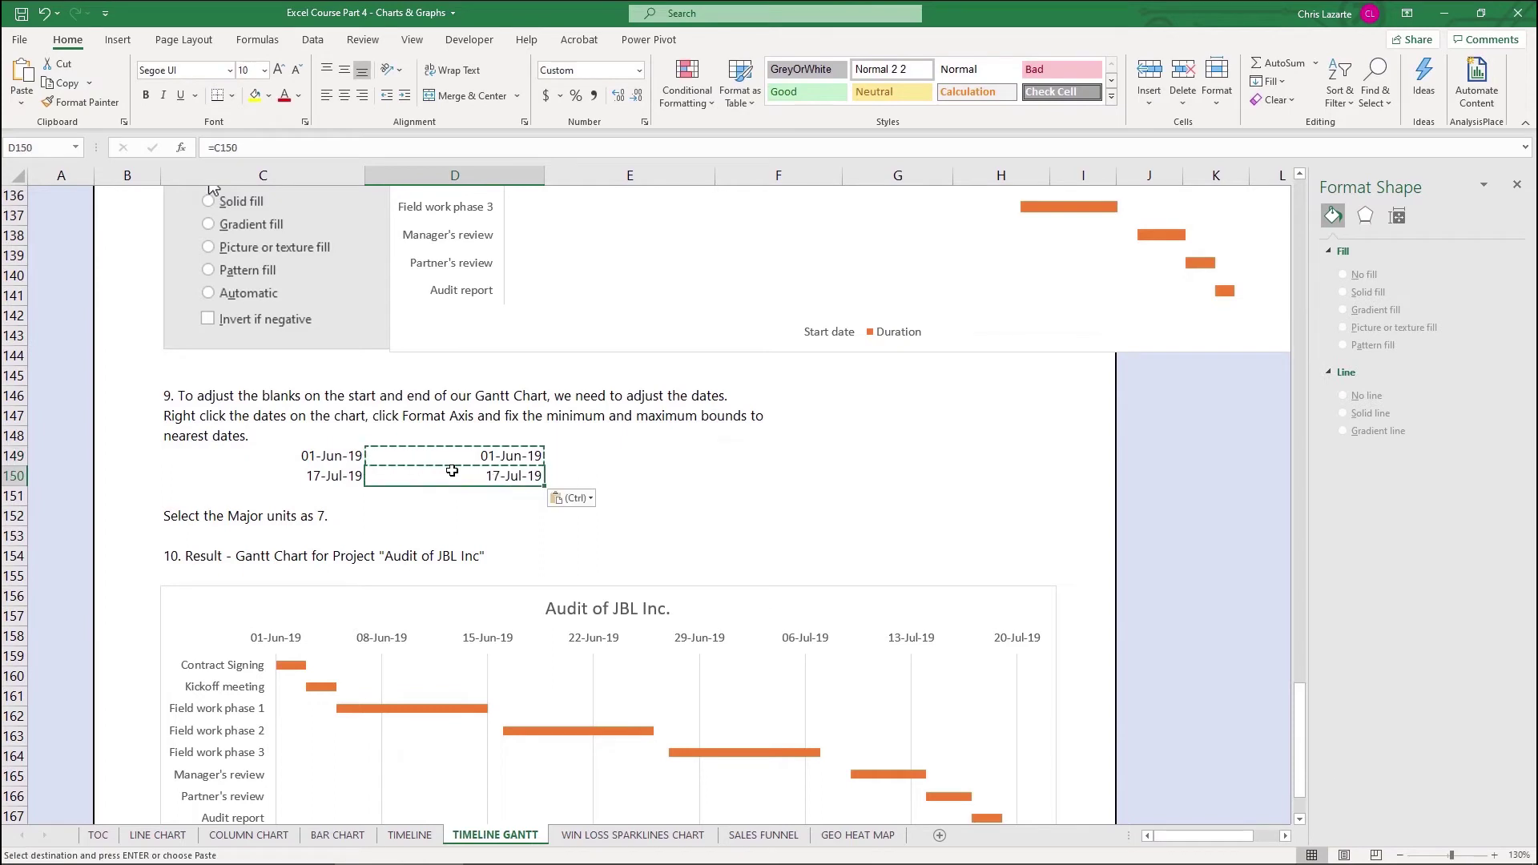
- Format D149:D150 as Number with no decimal places to convert the dates to serial numbers
key(shift+Up)
click(639, 71)
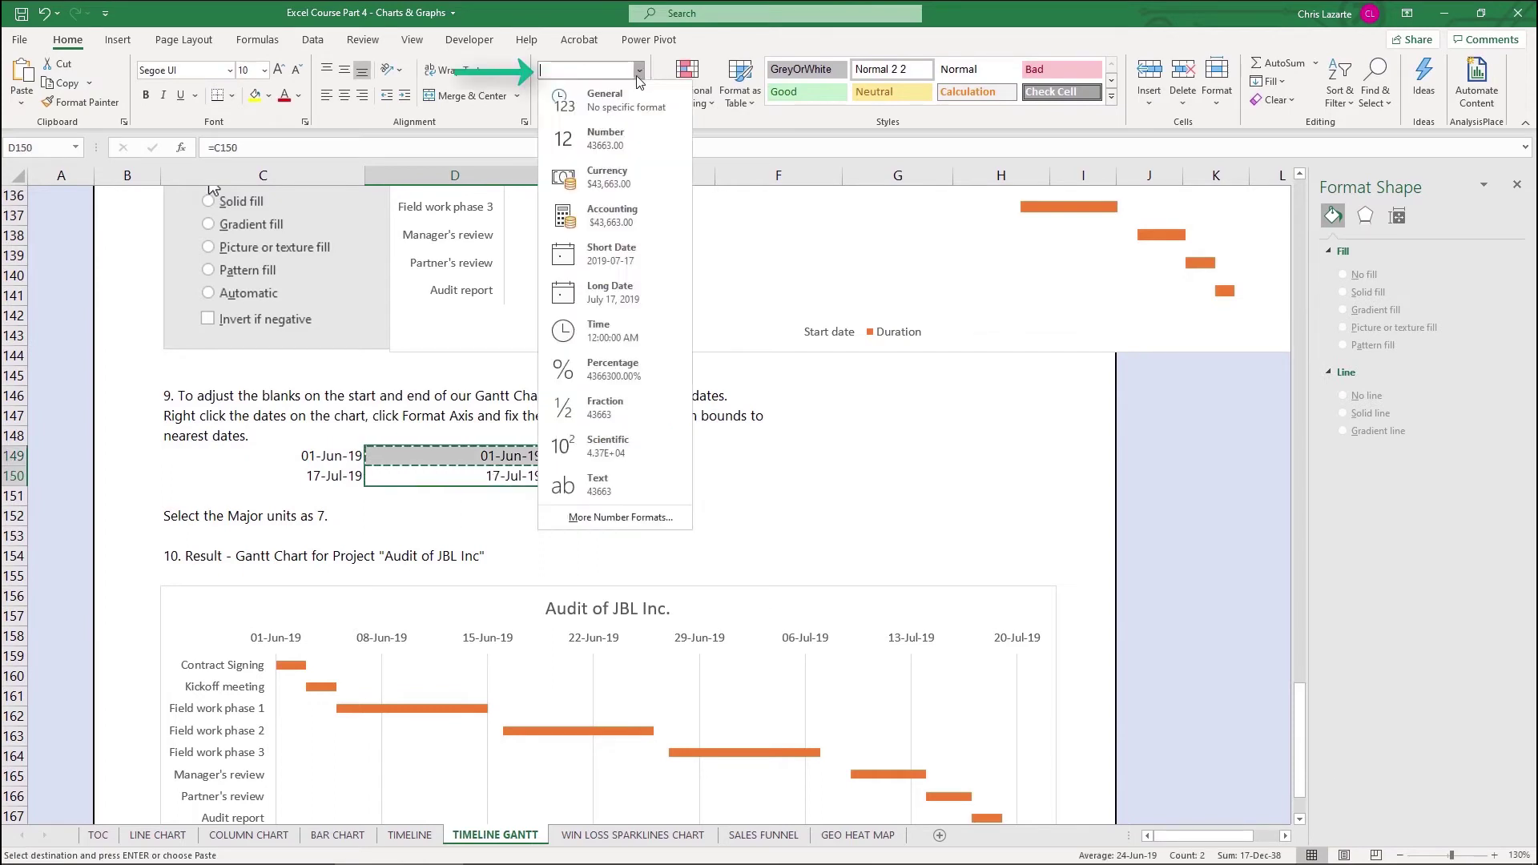
click(617, 136)
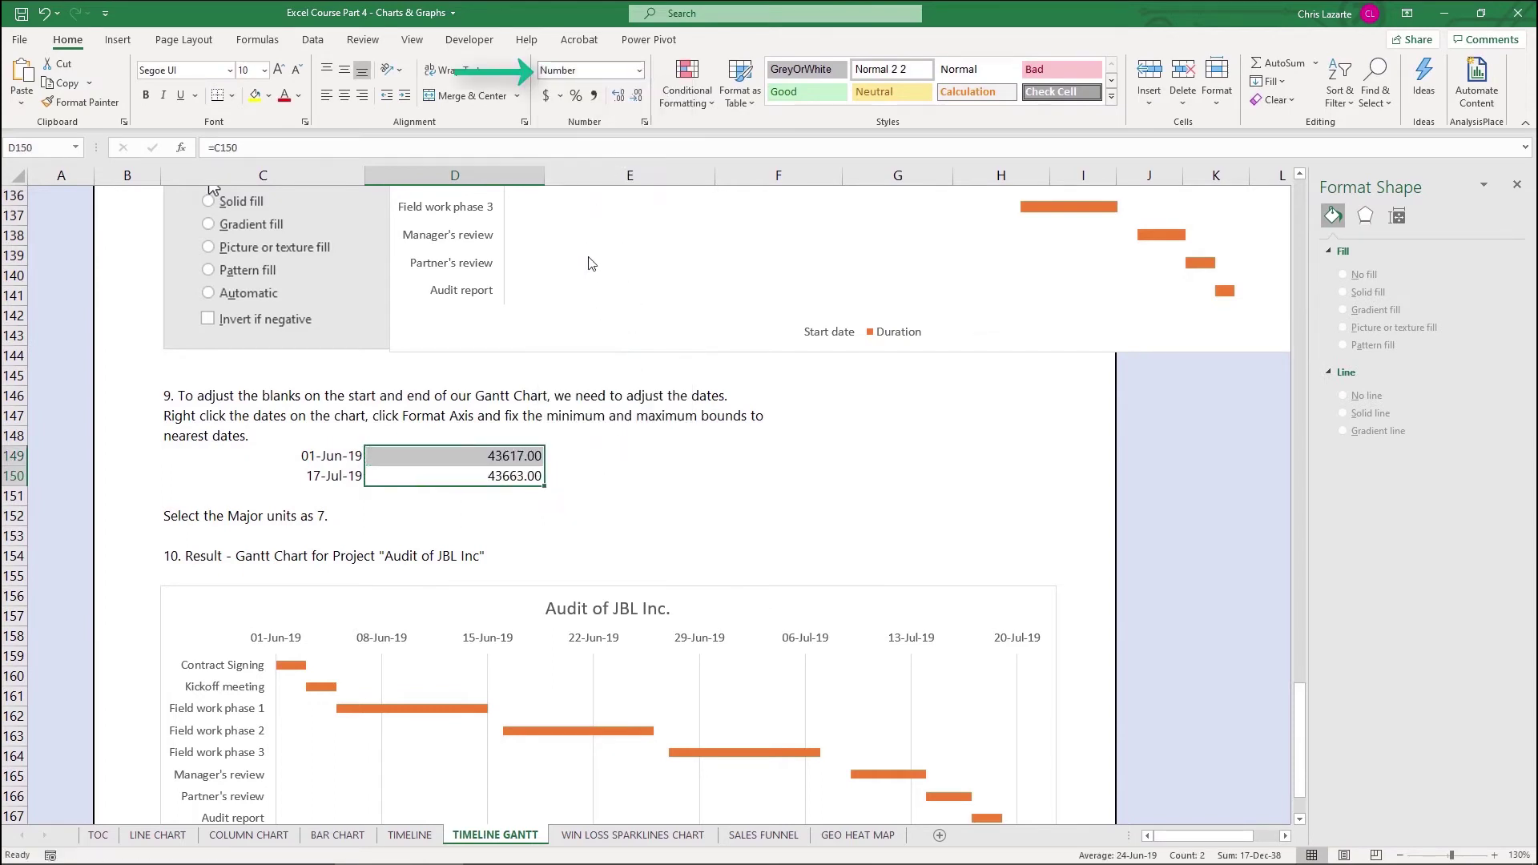
click(635, 101)
click(634, 103)
click(581, 415)
click(570, 510)
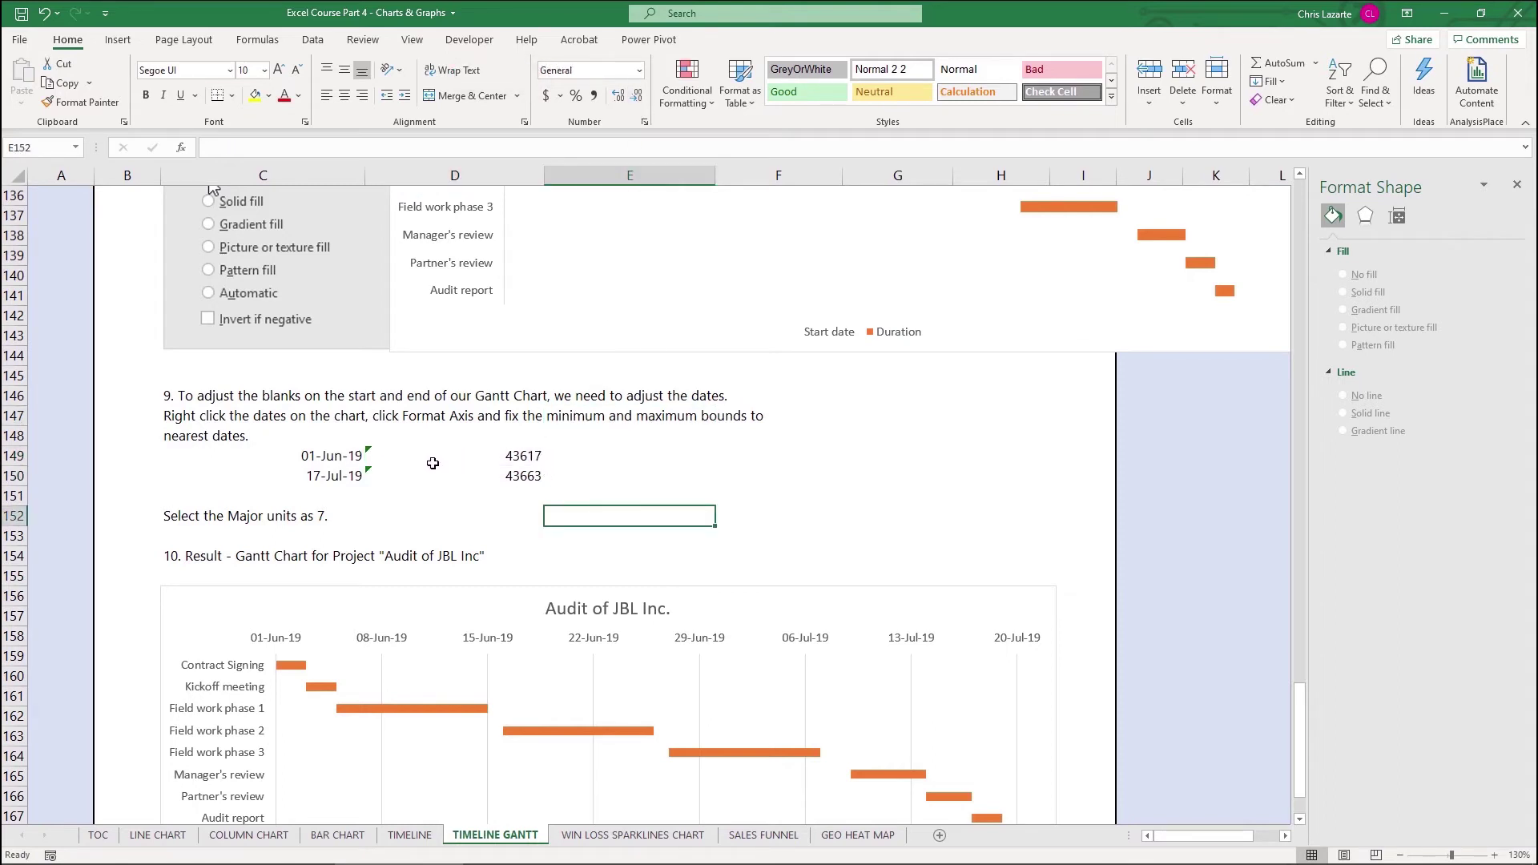
- Set the chart's date axis bounds to a minimum of 43617 and a maximum of 43663
drag(432, 465, 435, 458)
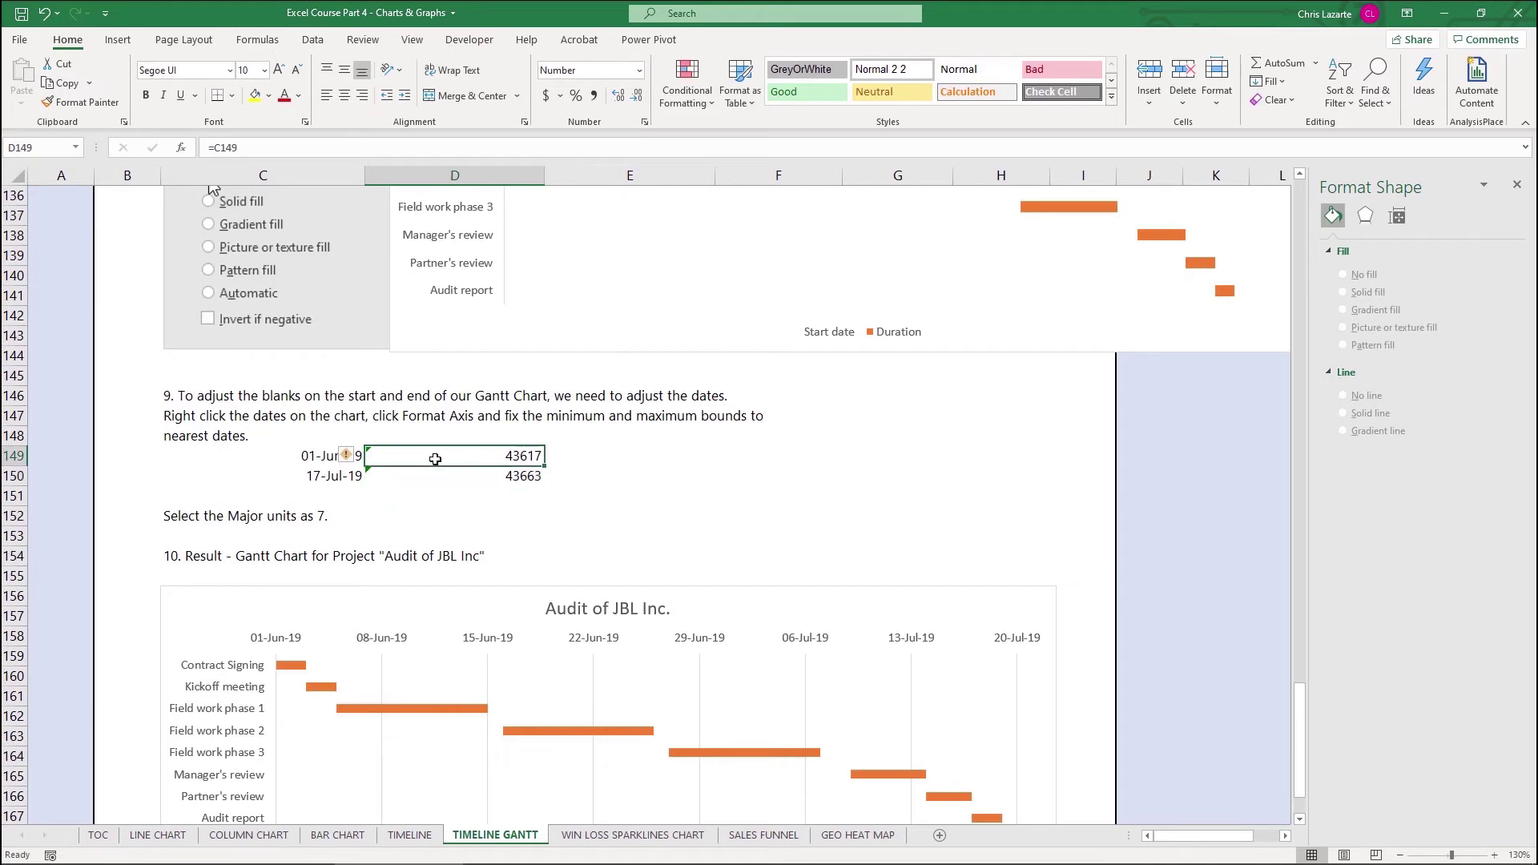
scroll(589, 404, up, 4)
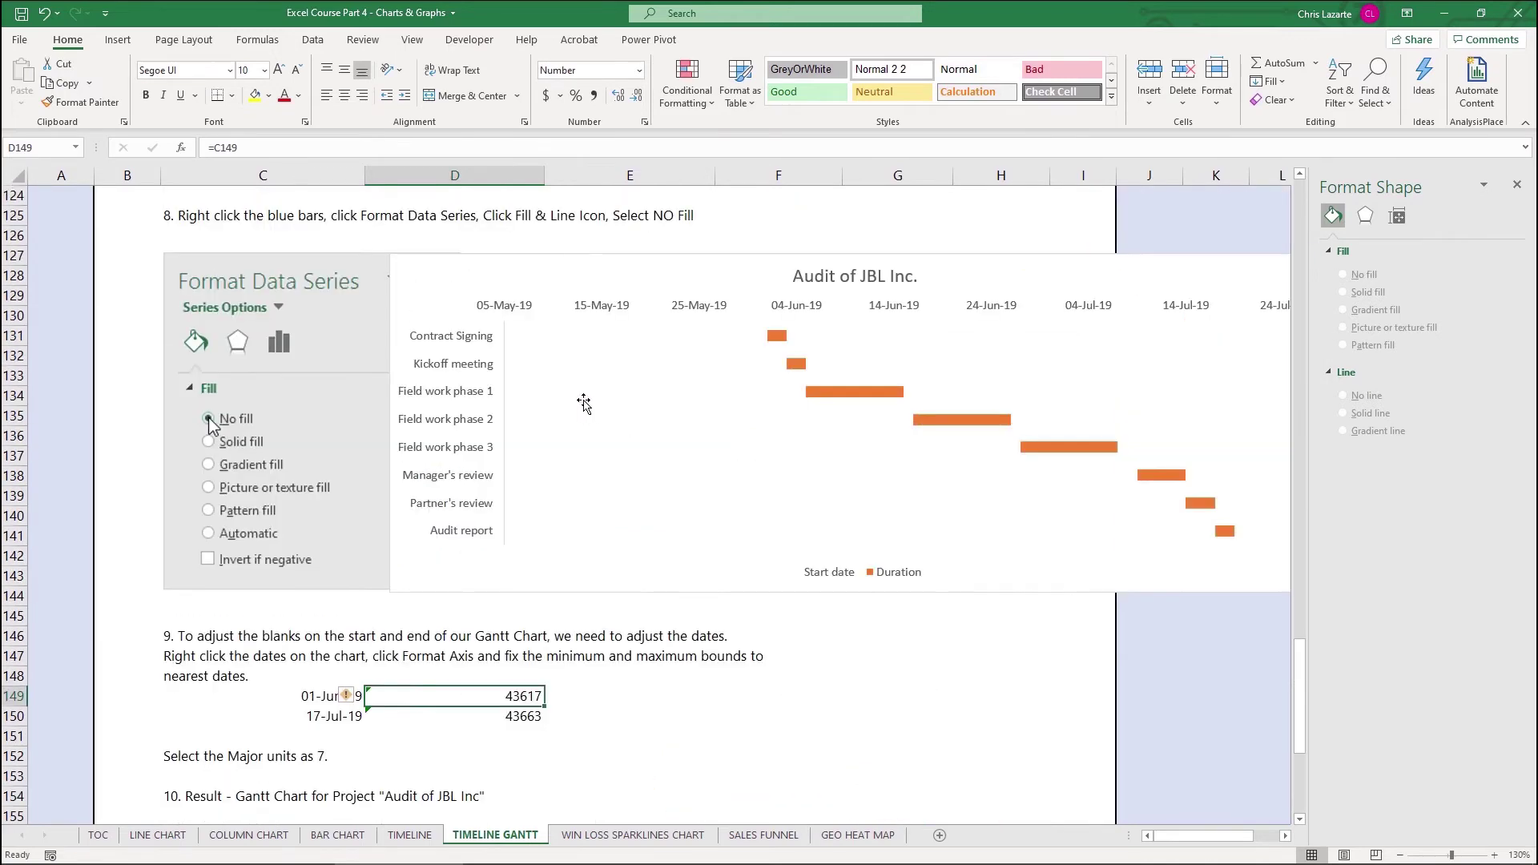
right_click(586, 311)
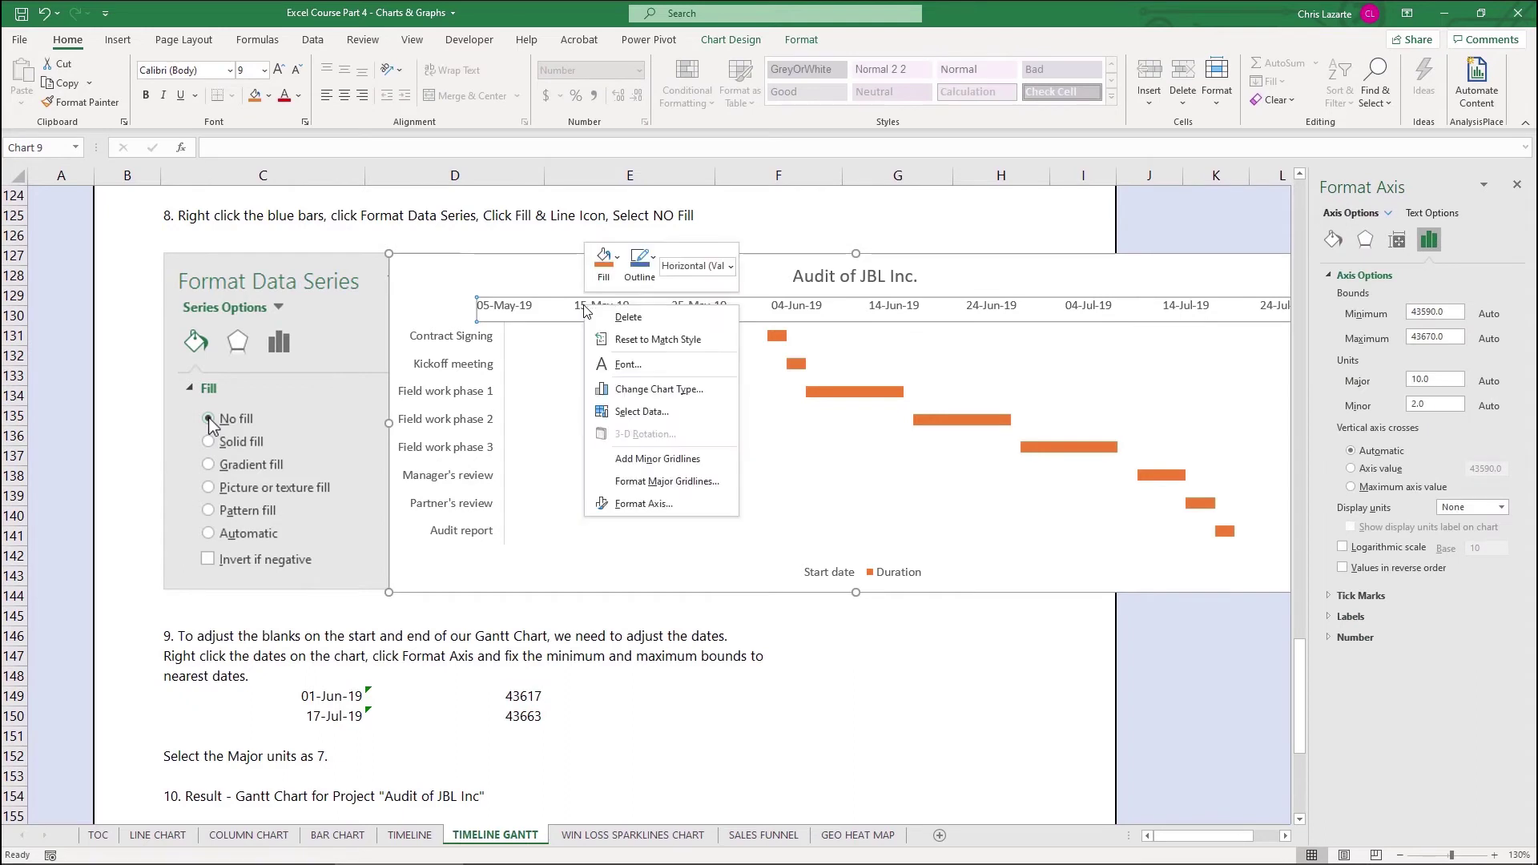
click(638, 505)
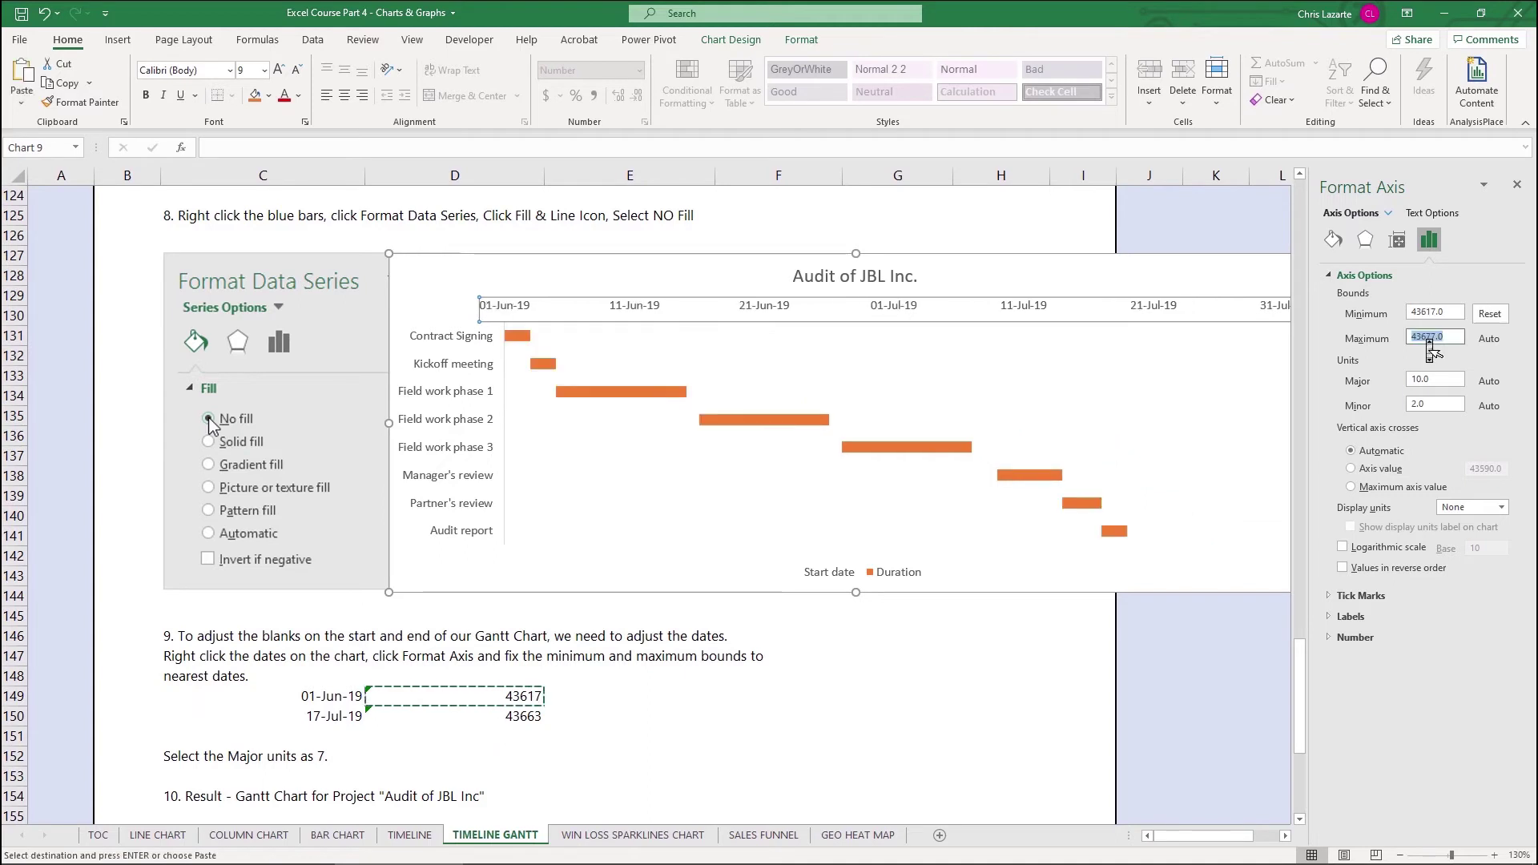
text(436663)
key(Return)
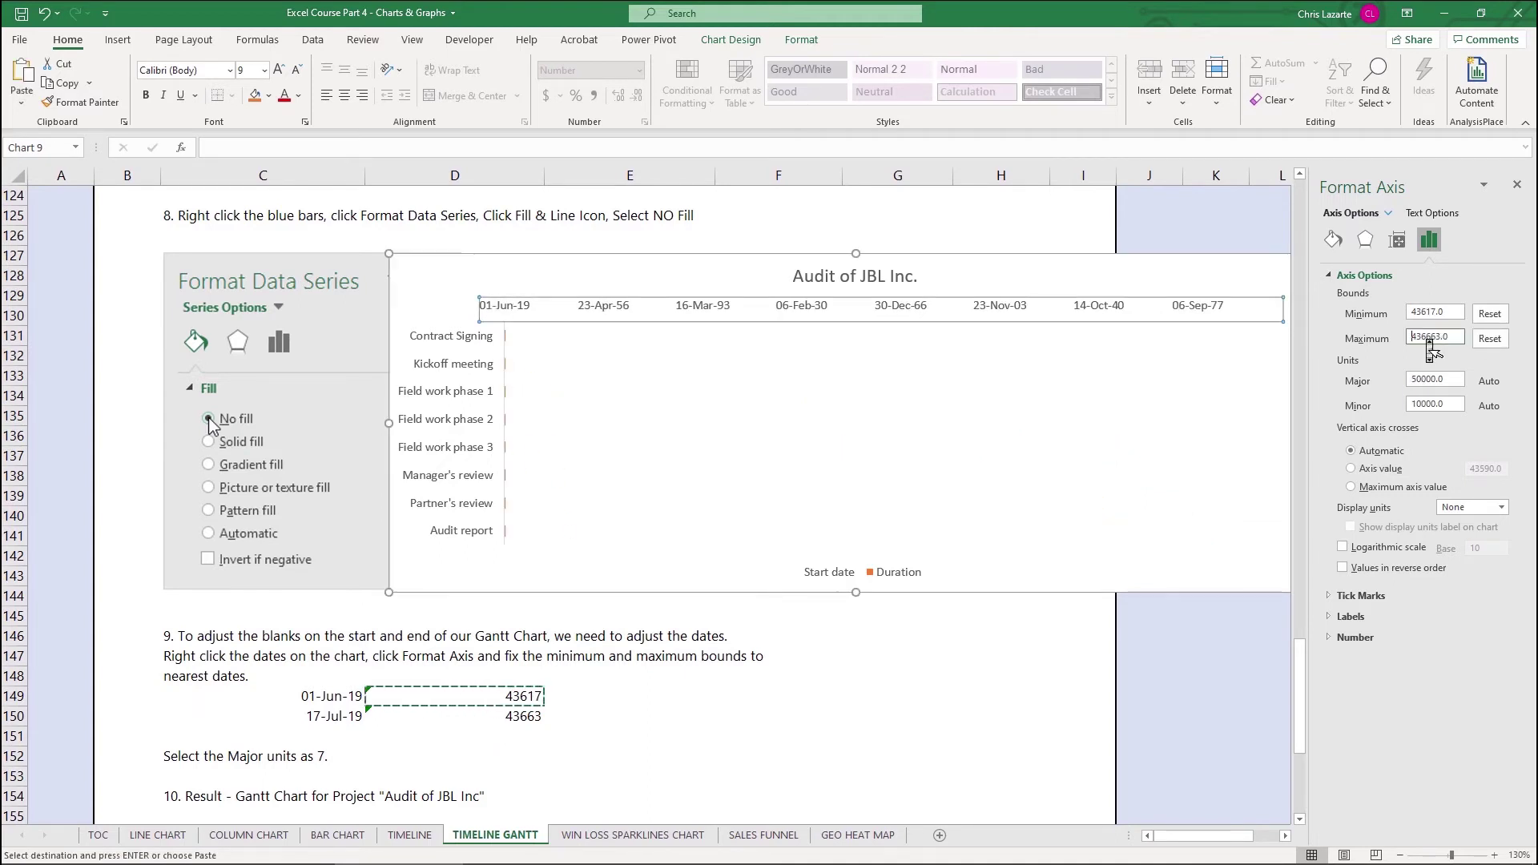
double_click(1430, 342)
text(43663)
key(Return)
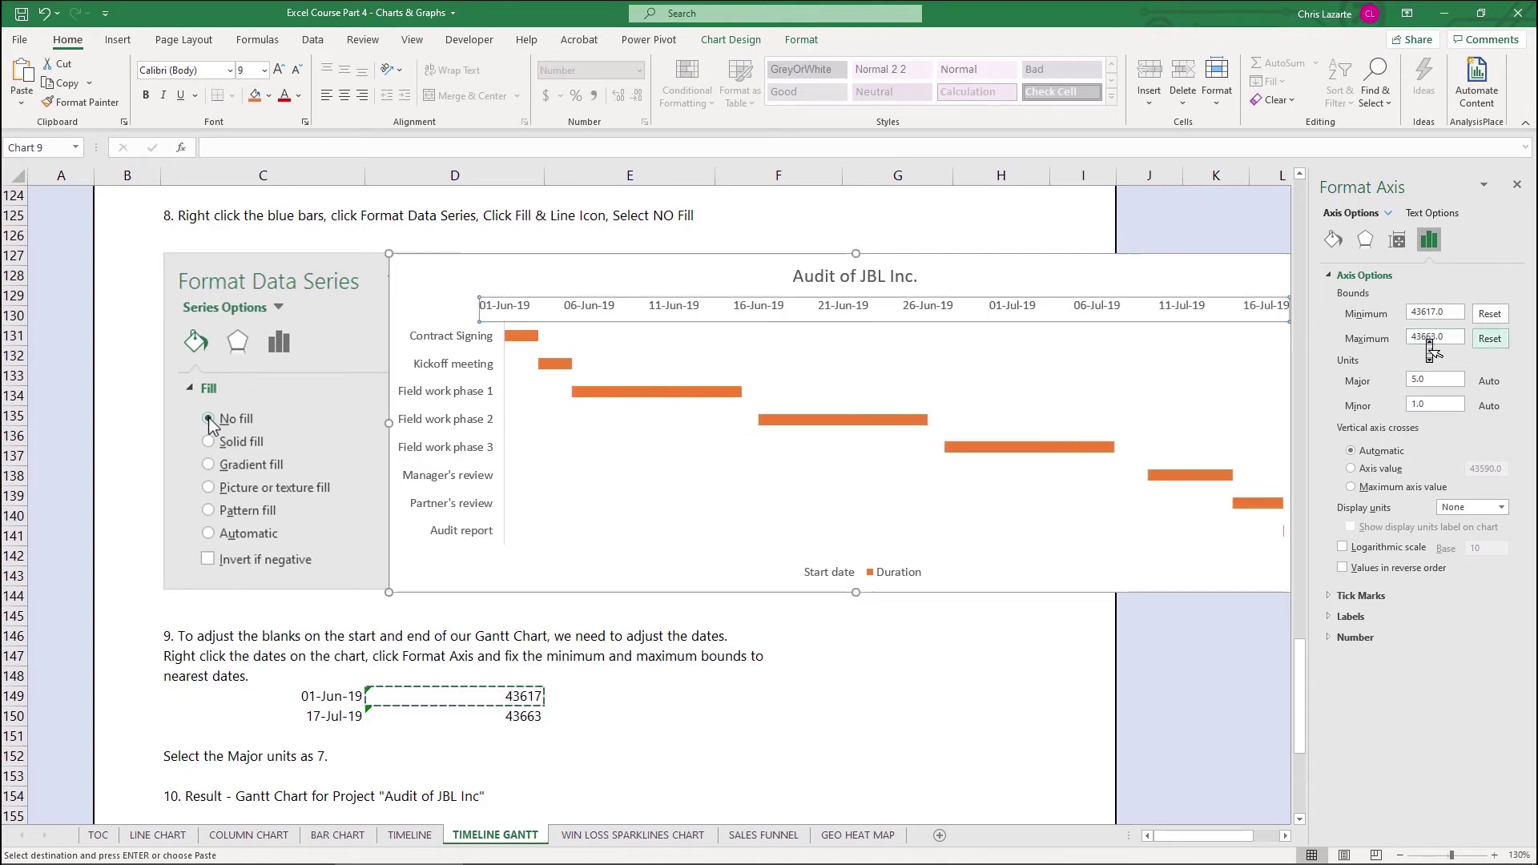
- Change the date axis's maximum bound to 43665 and close the formatting pane
click(1105, 624)
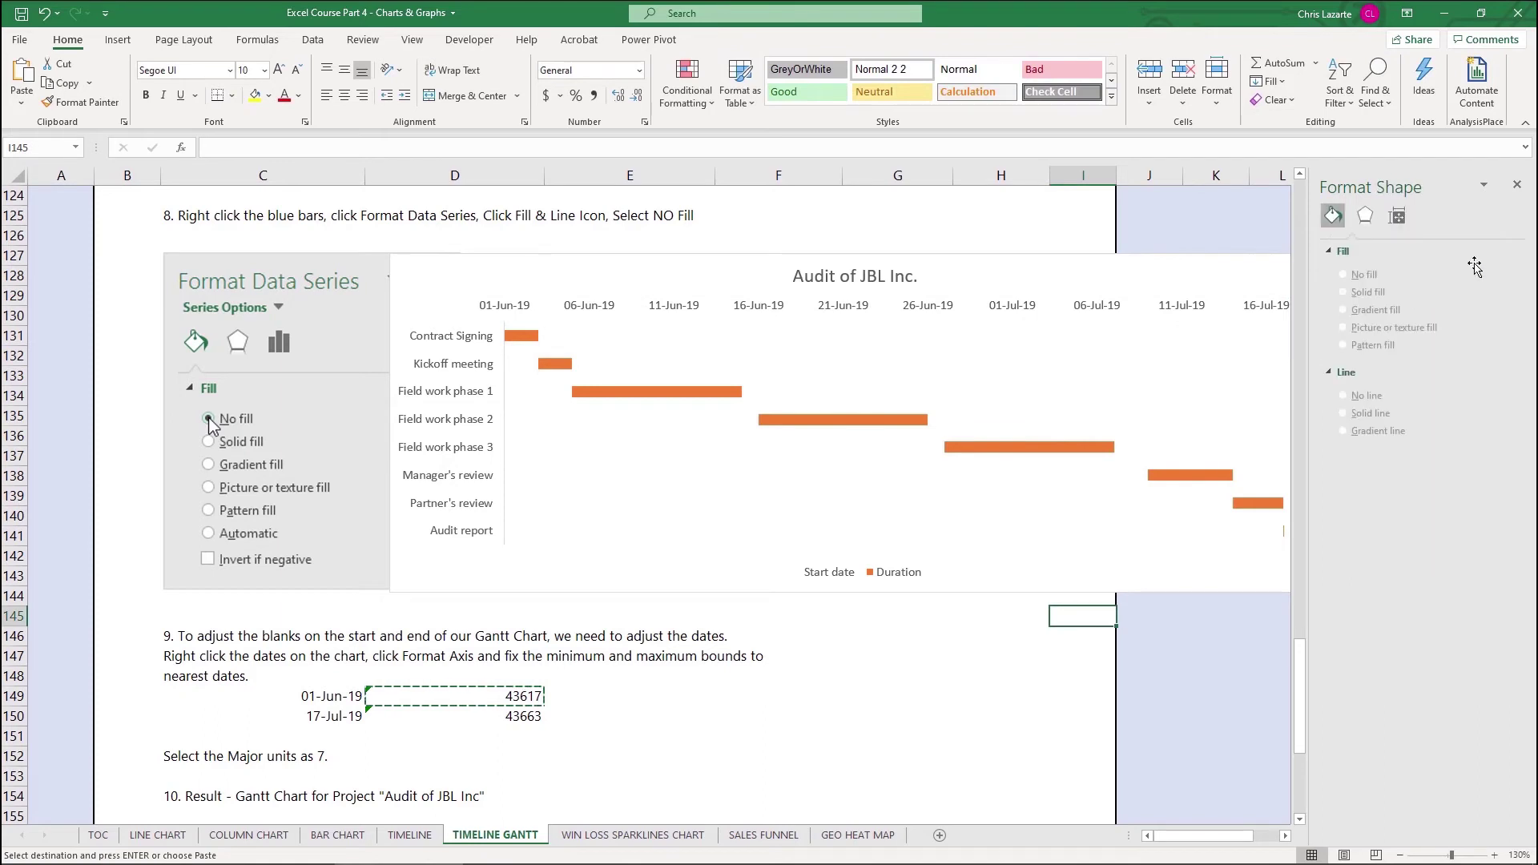
click(1517, 185)
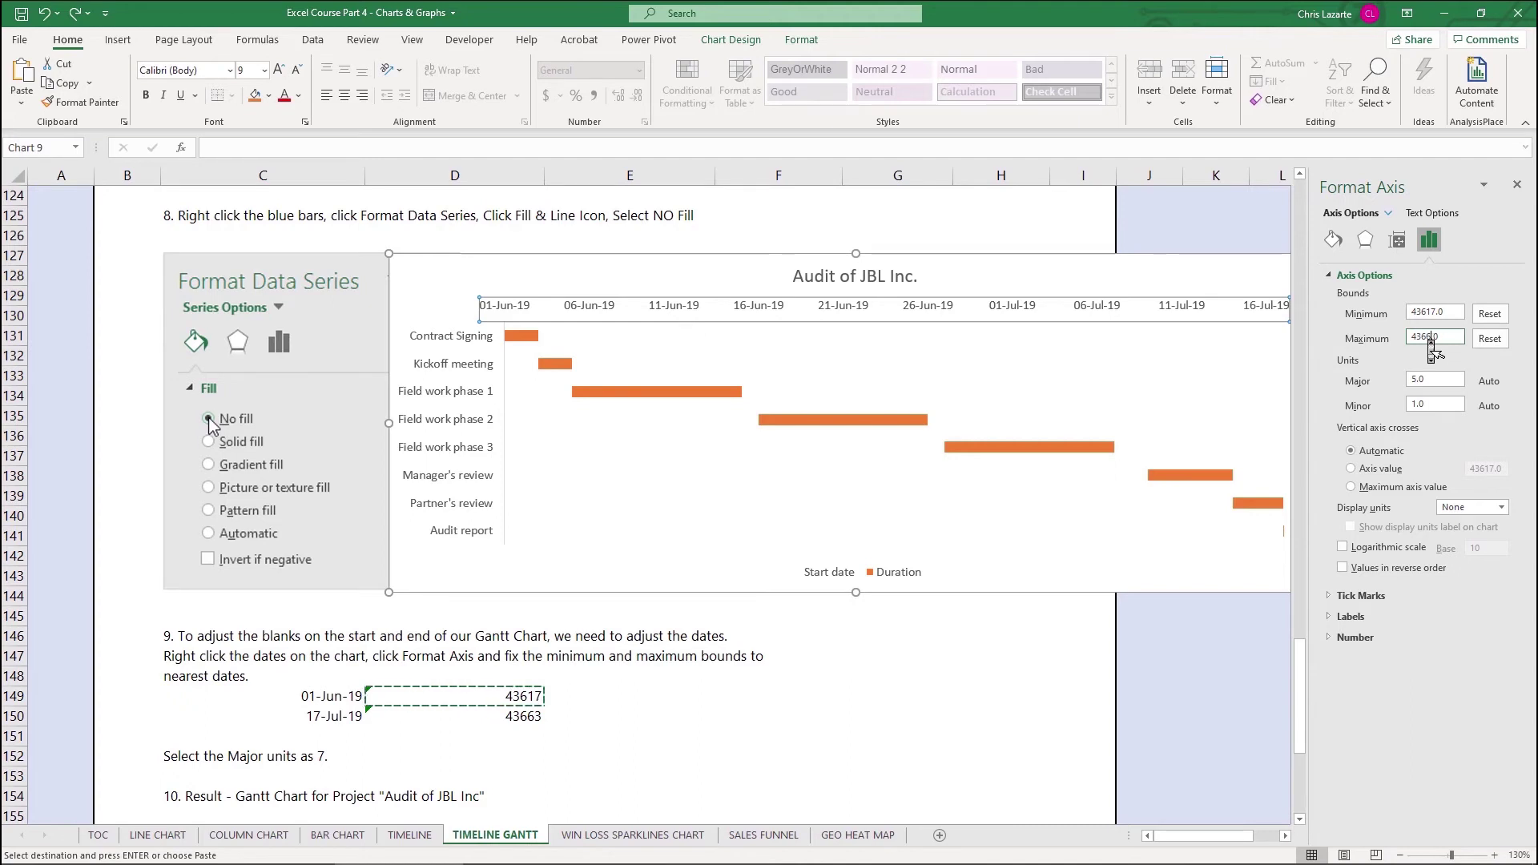
click(1150, 657)
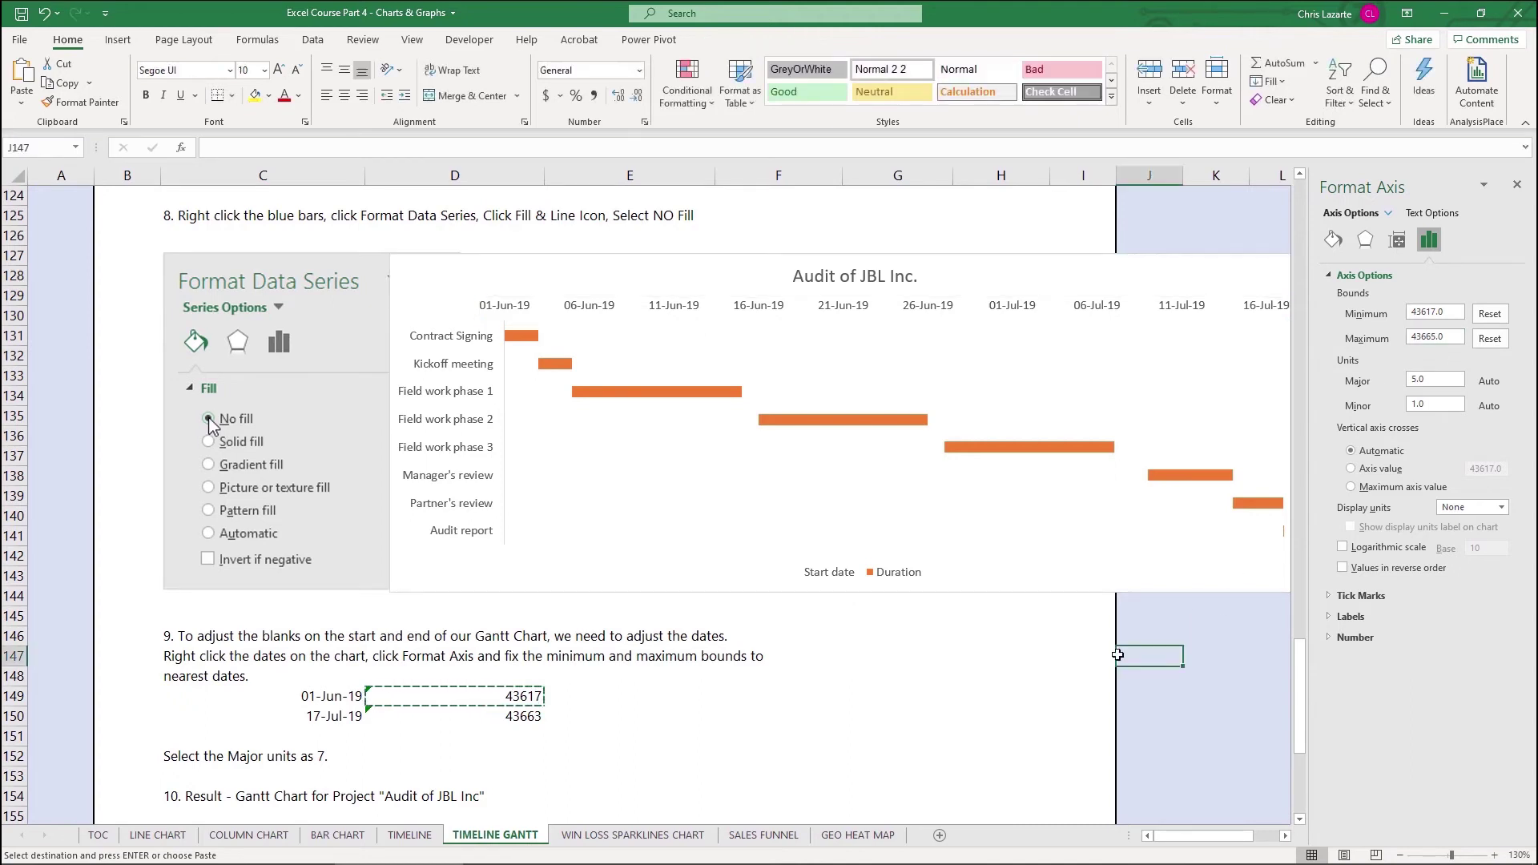
click(1519, 181)
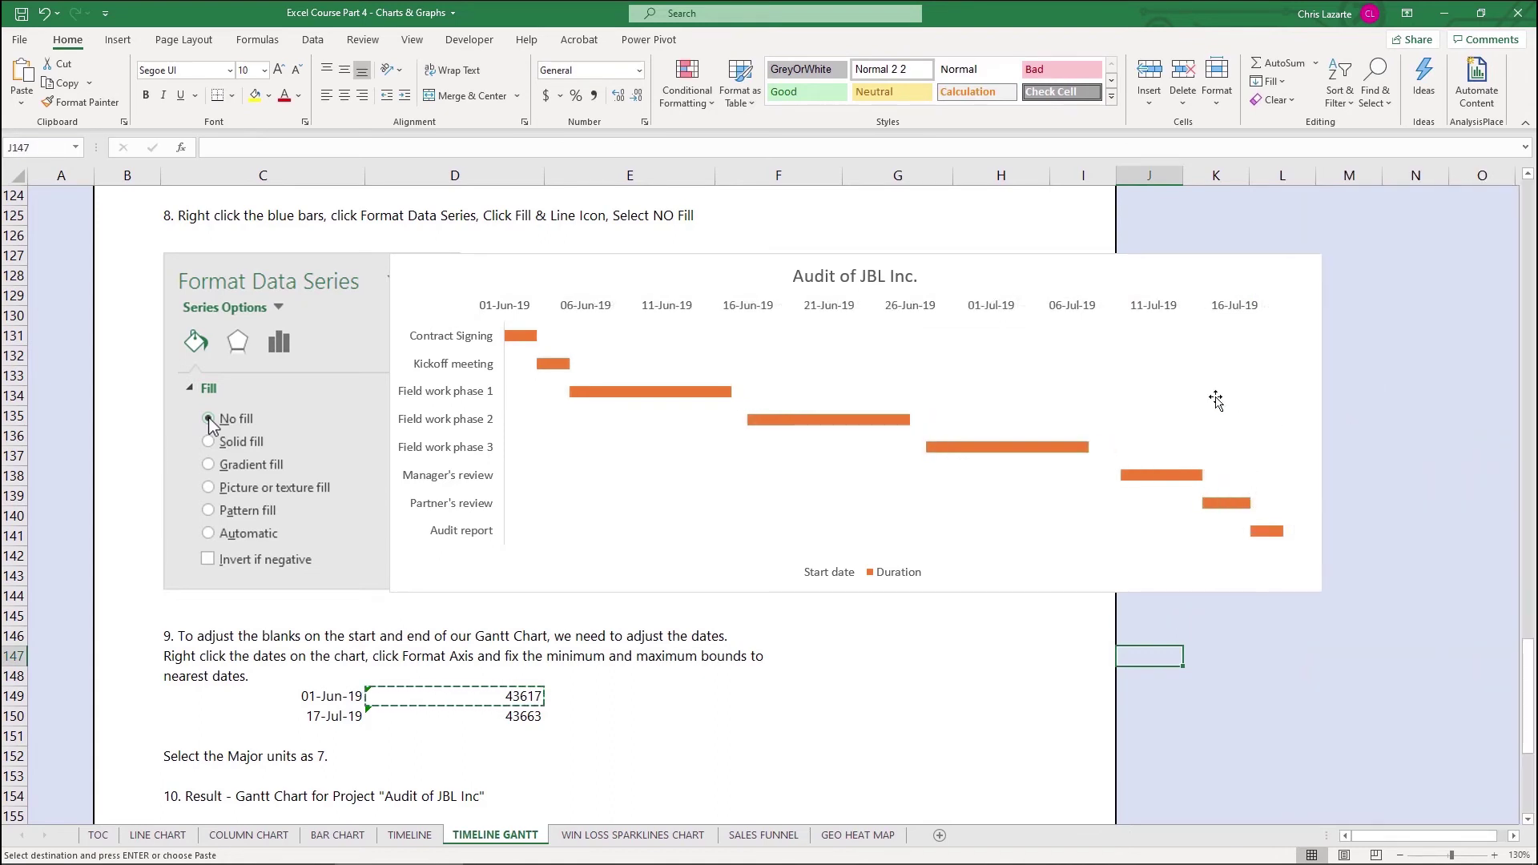
- Raise the date axis's maximum bound further so the axis extends to 21-Jul, past the Audit report bar
scroll(1121, 399, up, 3)
right_click(993, 486)
click(1092, 689)
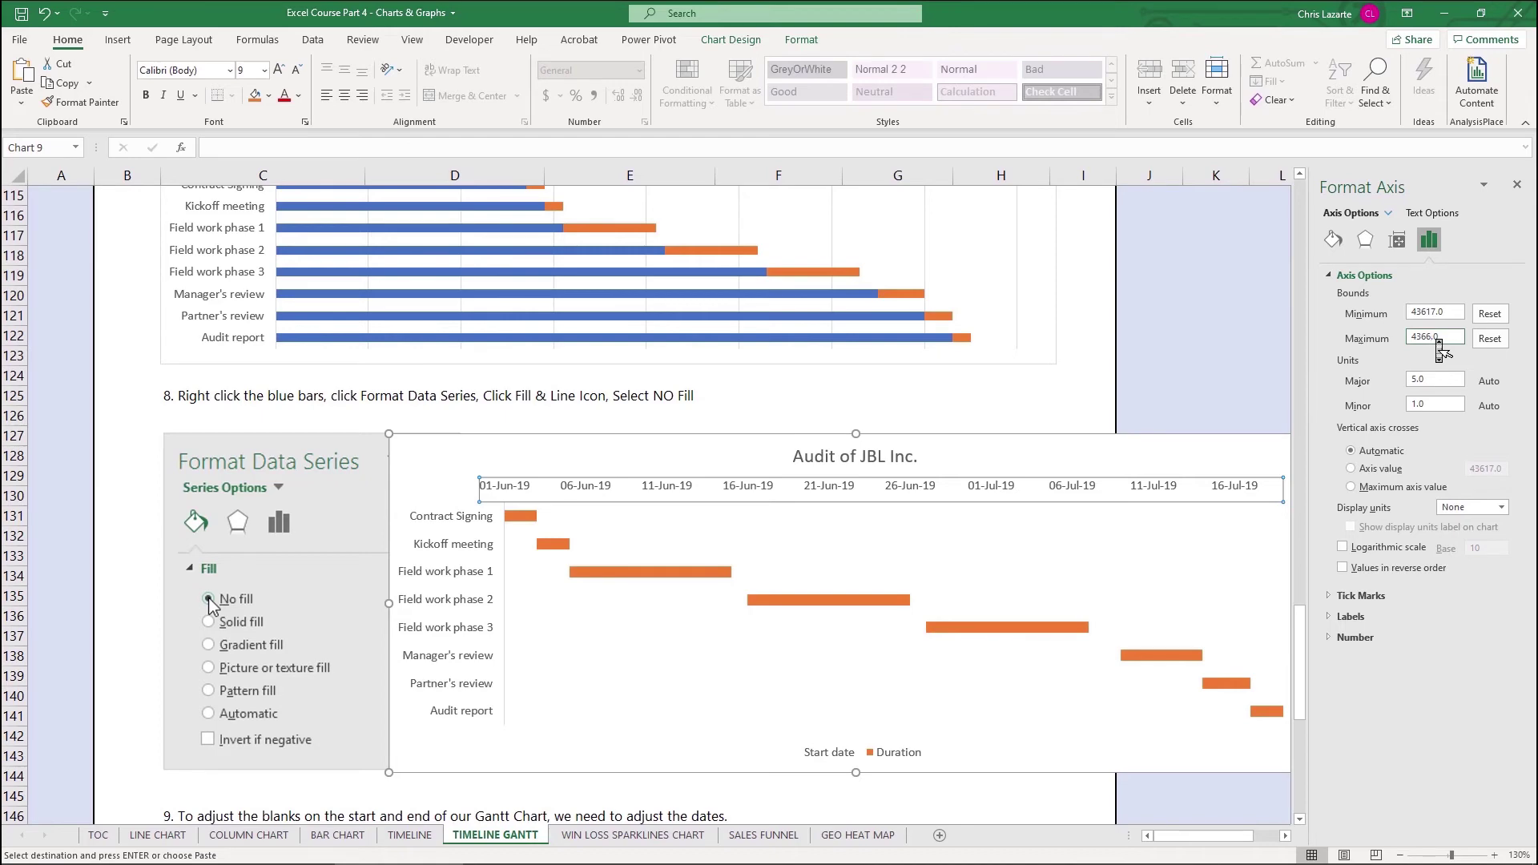
click(1236, 356)
click(1214, 379)
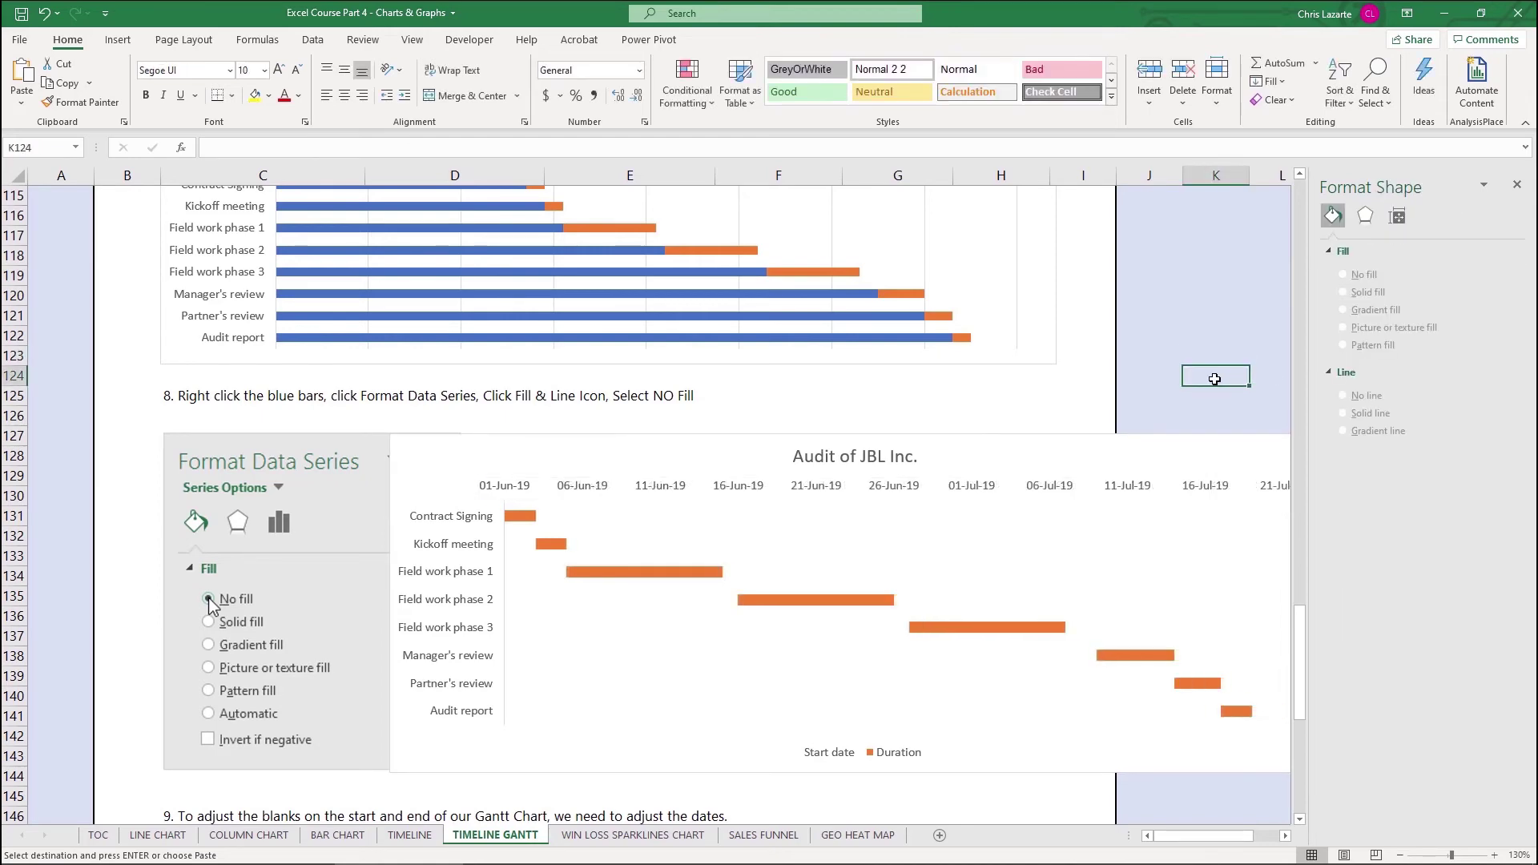
- Give the Gantt chart's plot area a solid border and format the vertical major gridlines as solid lines with 54% transparency
scroll(1211, 379, down, 2)
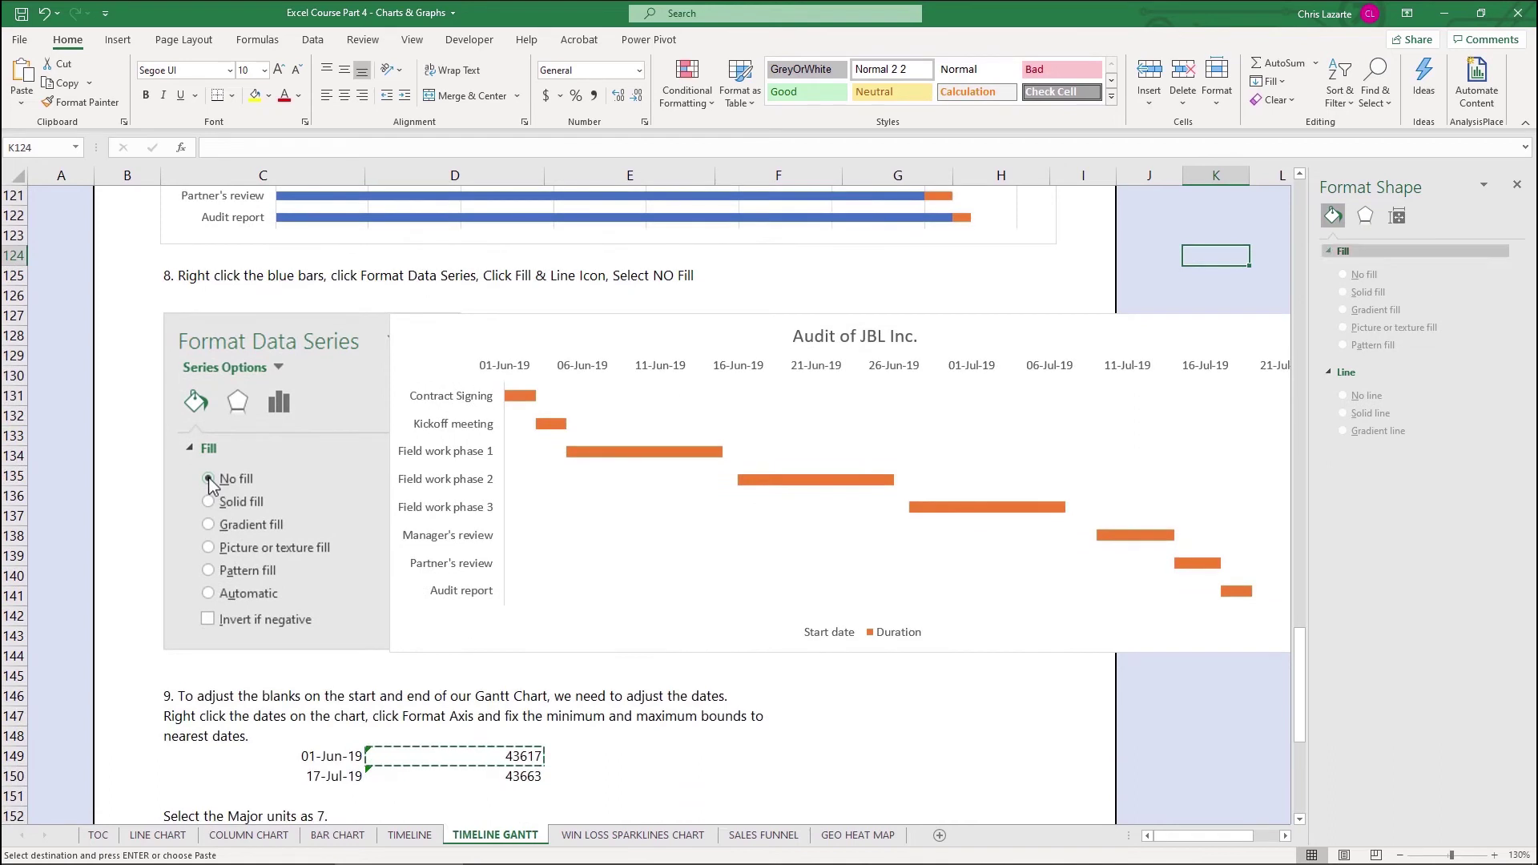
click(1516, 184)
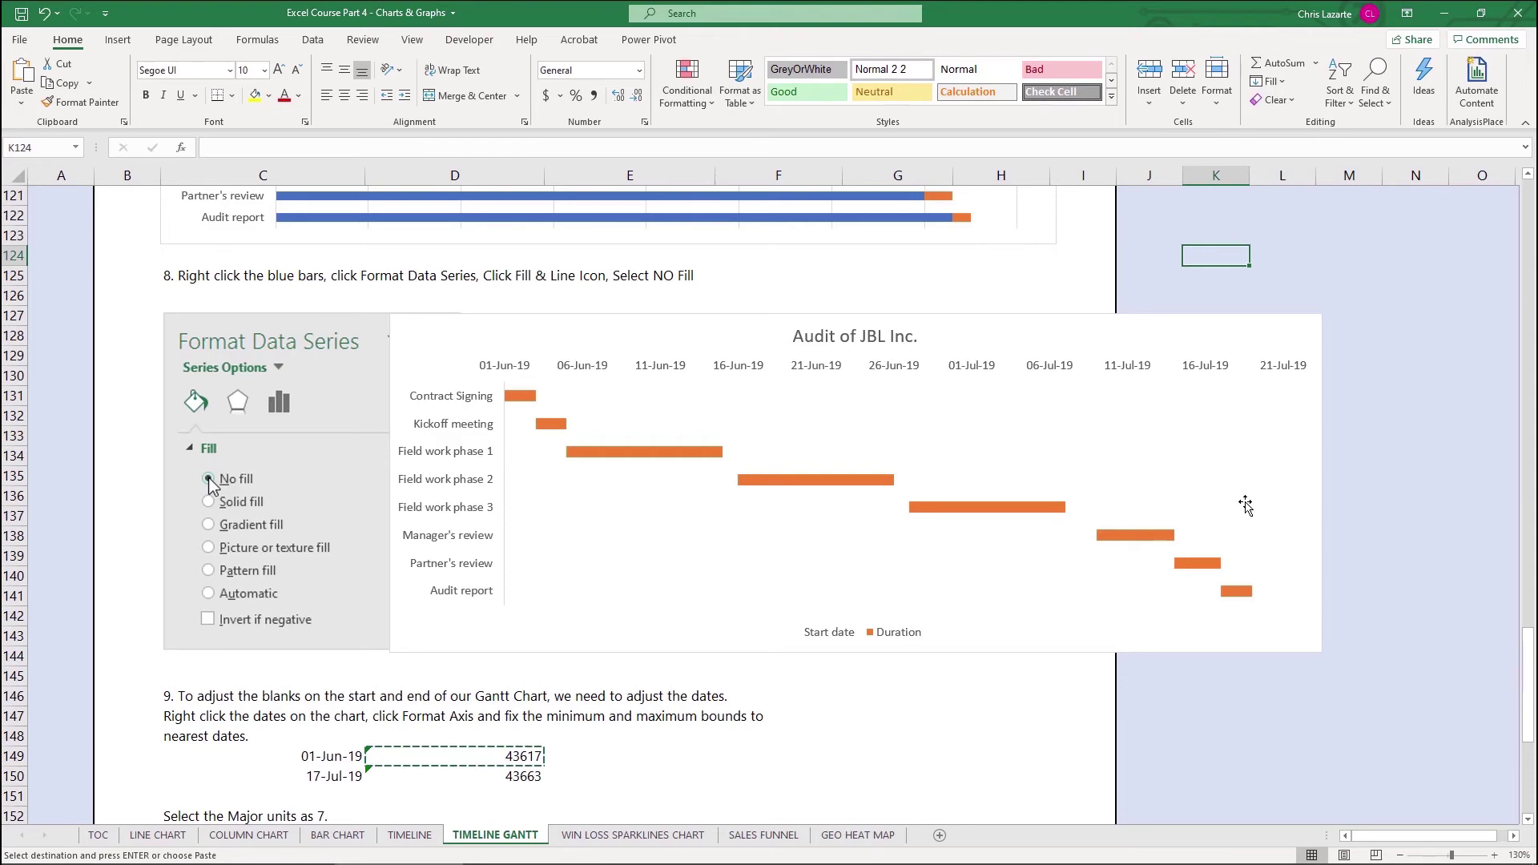
double_click(1245, 504)
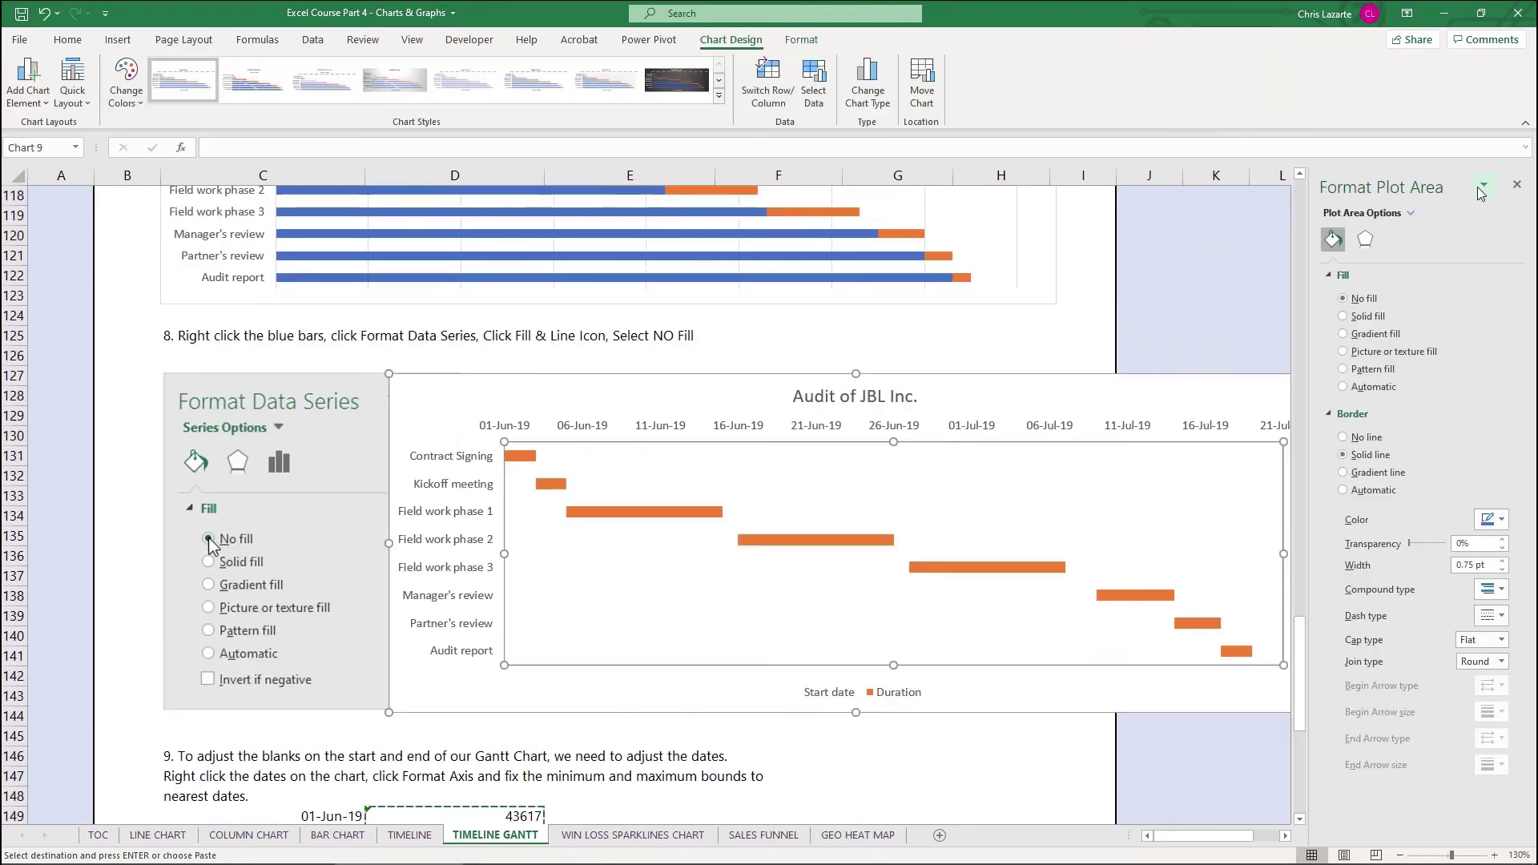
click(1410, 213)
click(1440, 279)
click(1410, 213)
click(1449, 295)
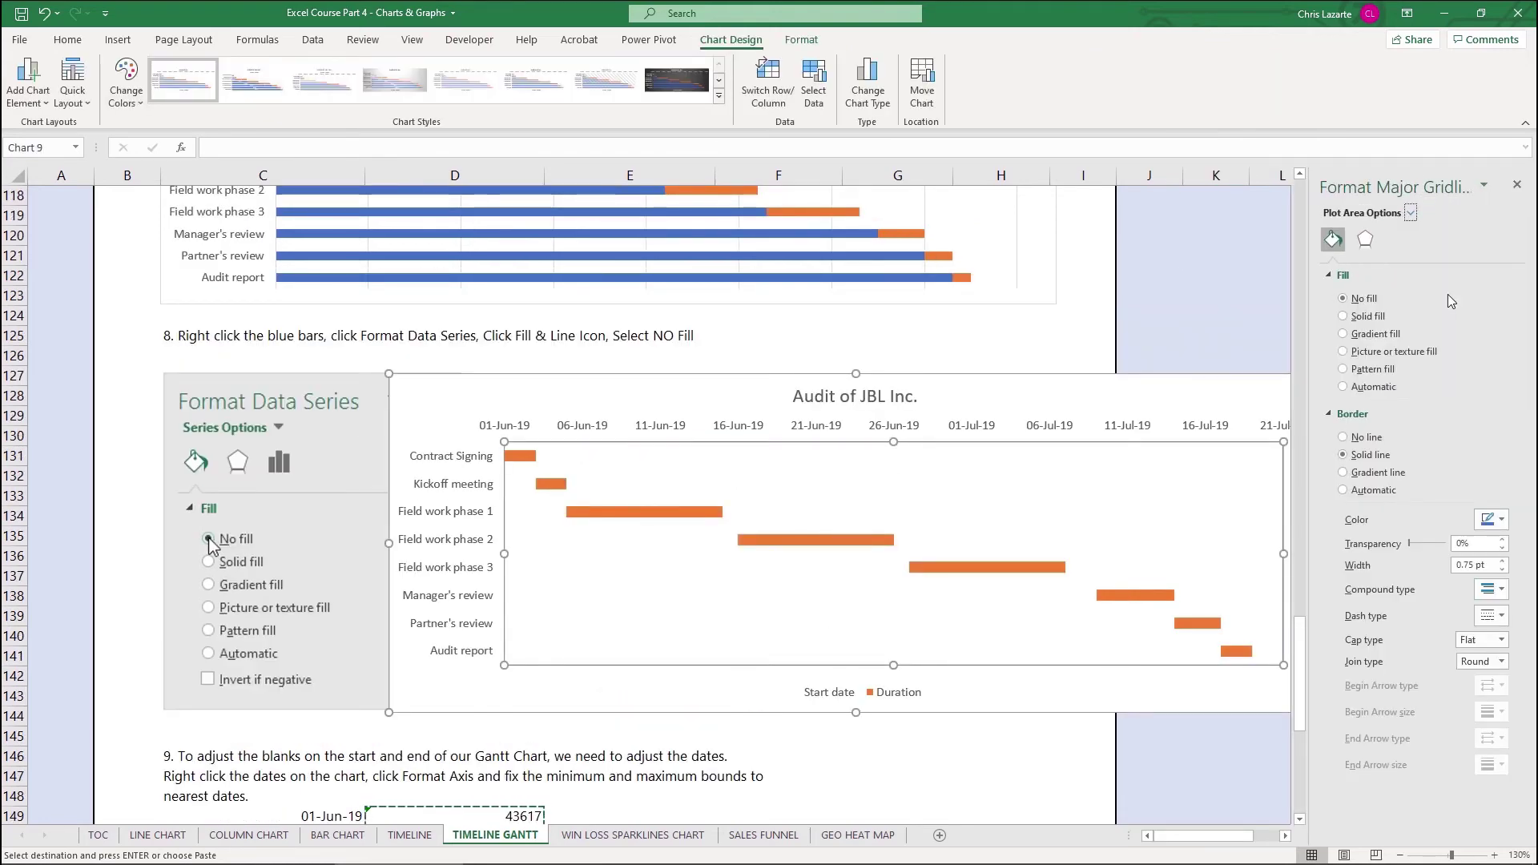
click(1383, 320)
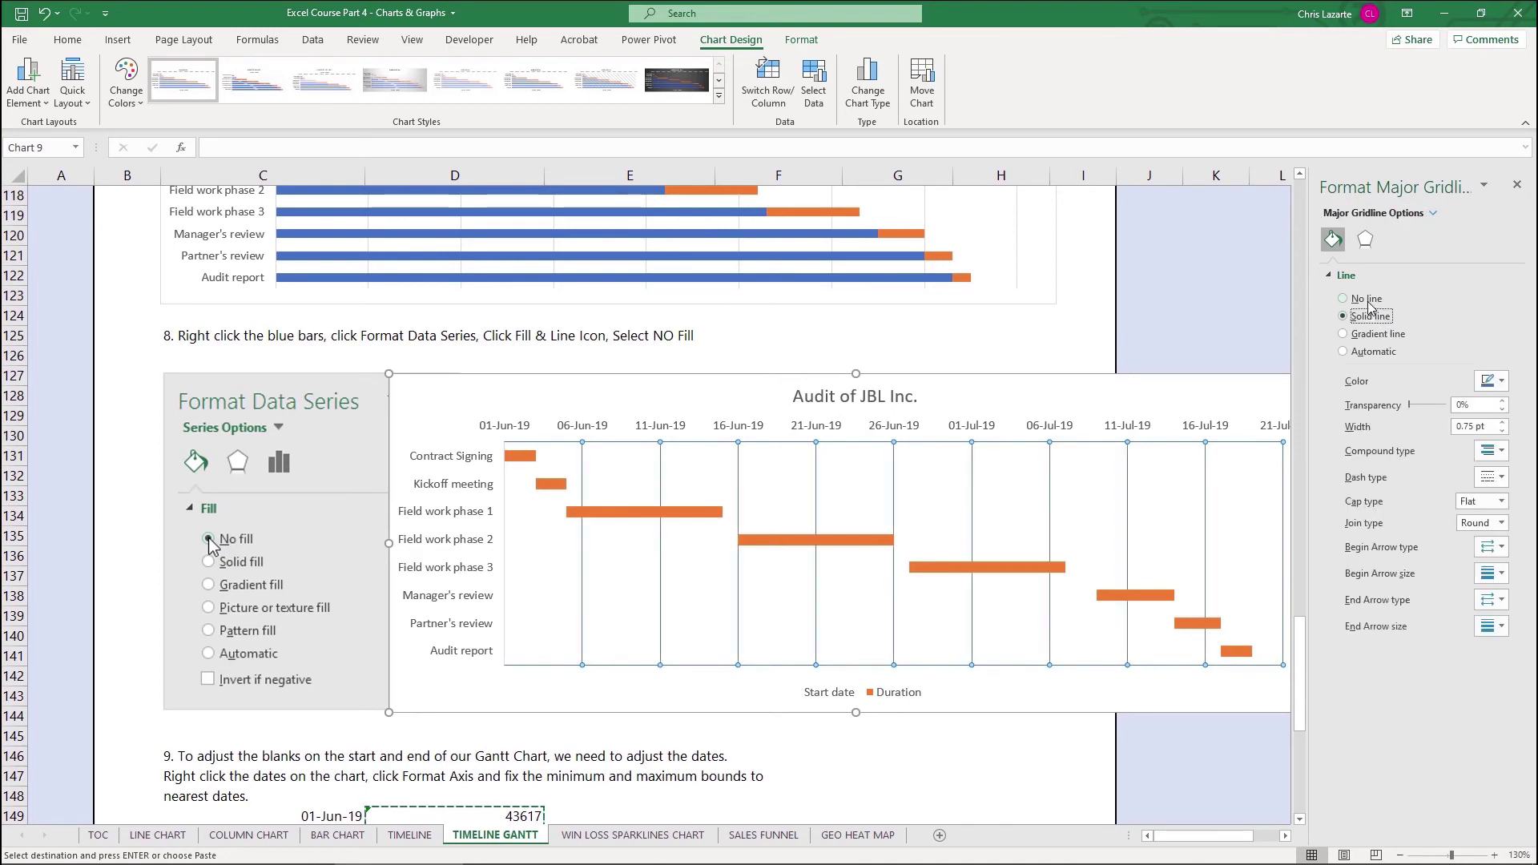
drag(1410, 405, 1429, 405)
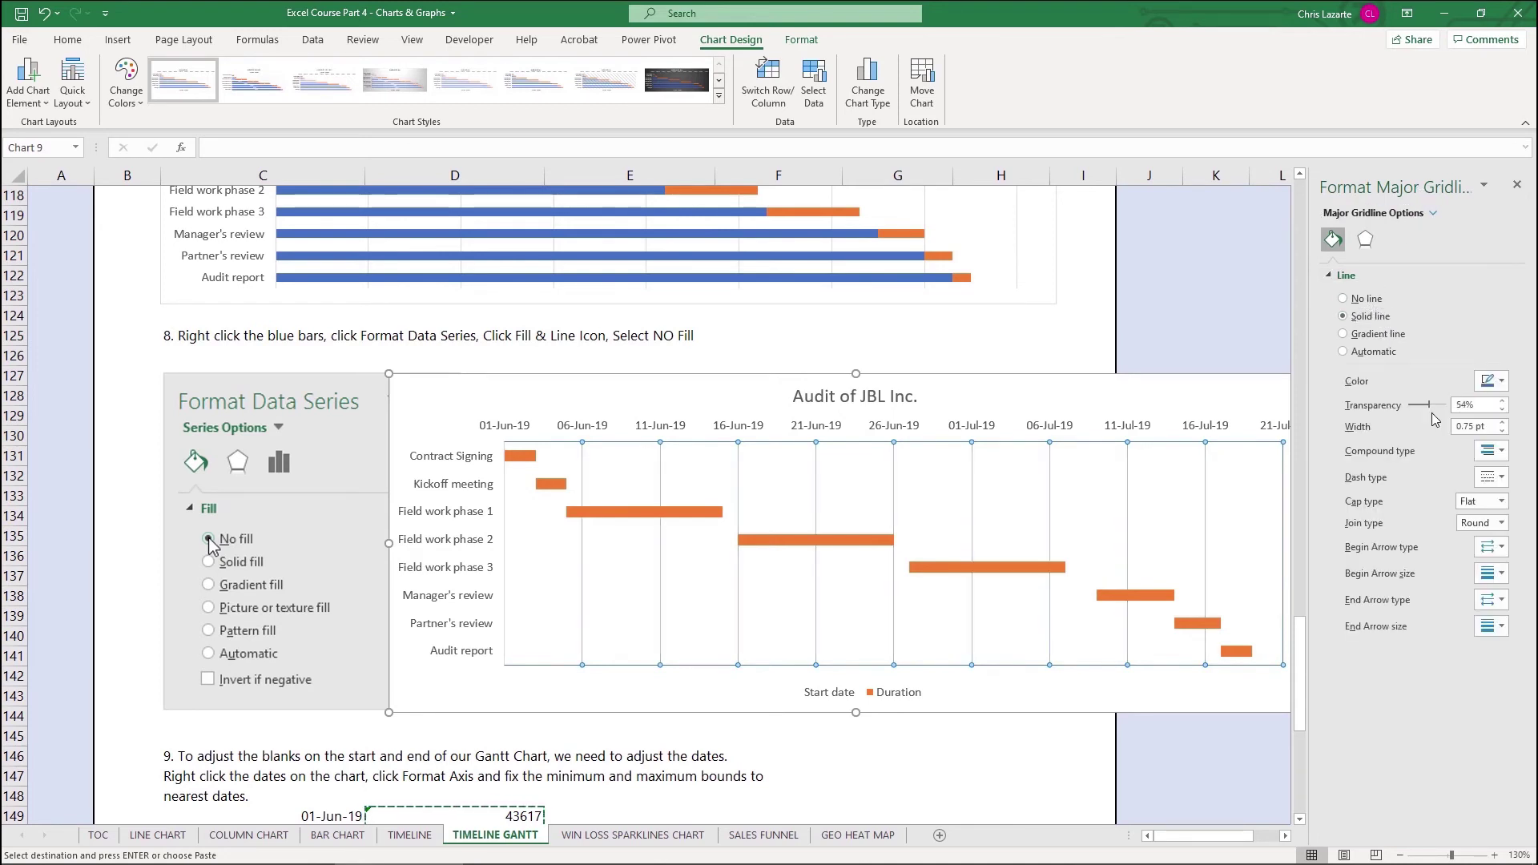
- Change the vertical major gridlines' line color to dark gray and deselect the chart
click(1256, 415)
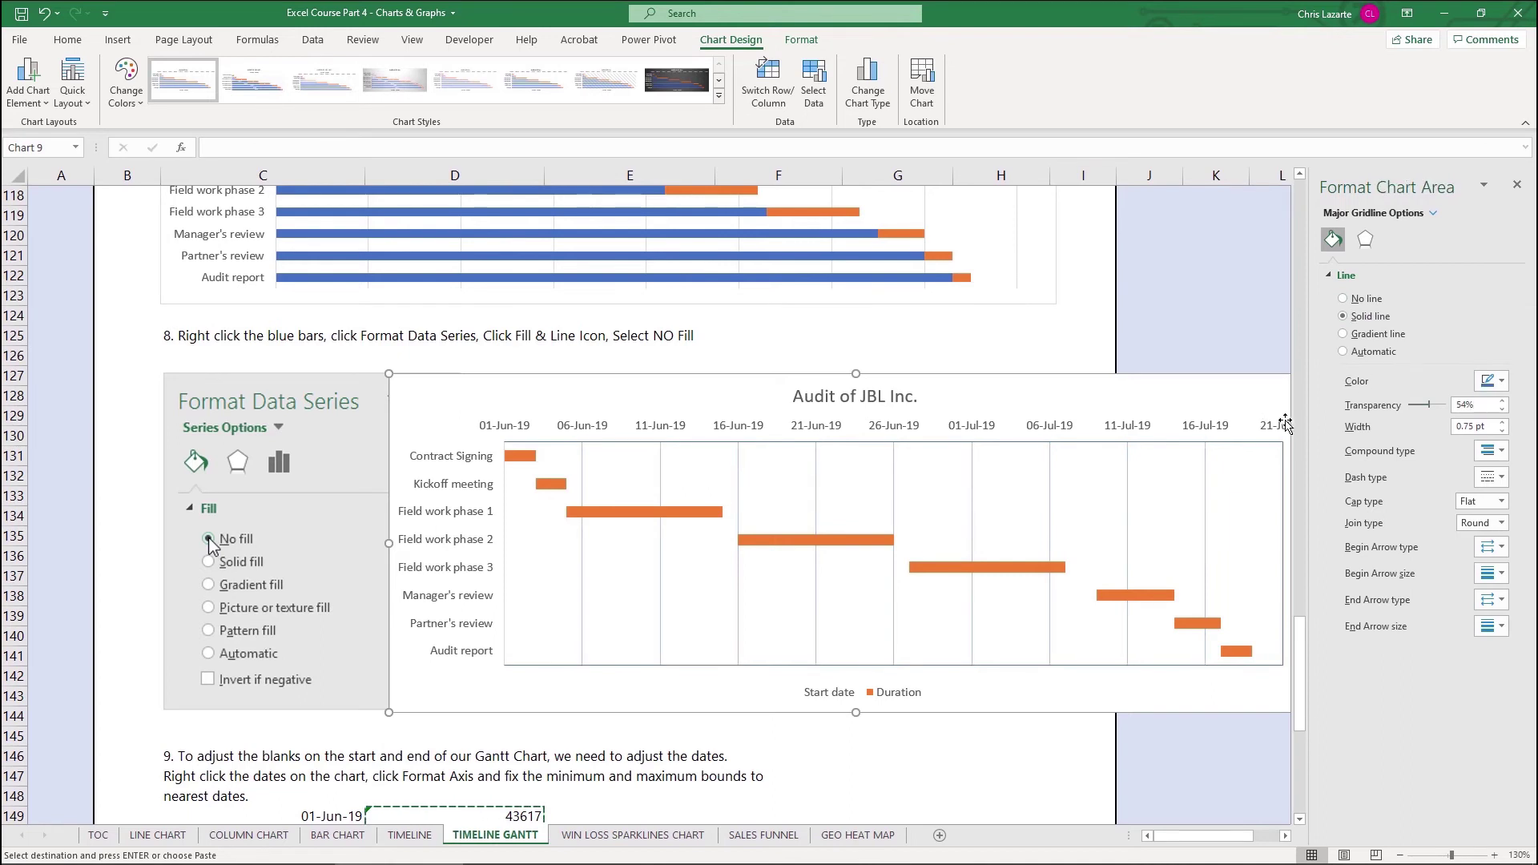
click(1283, 448)
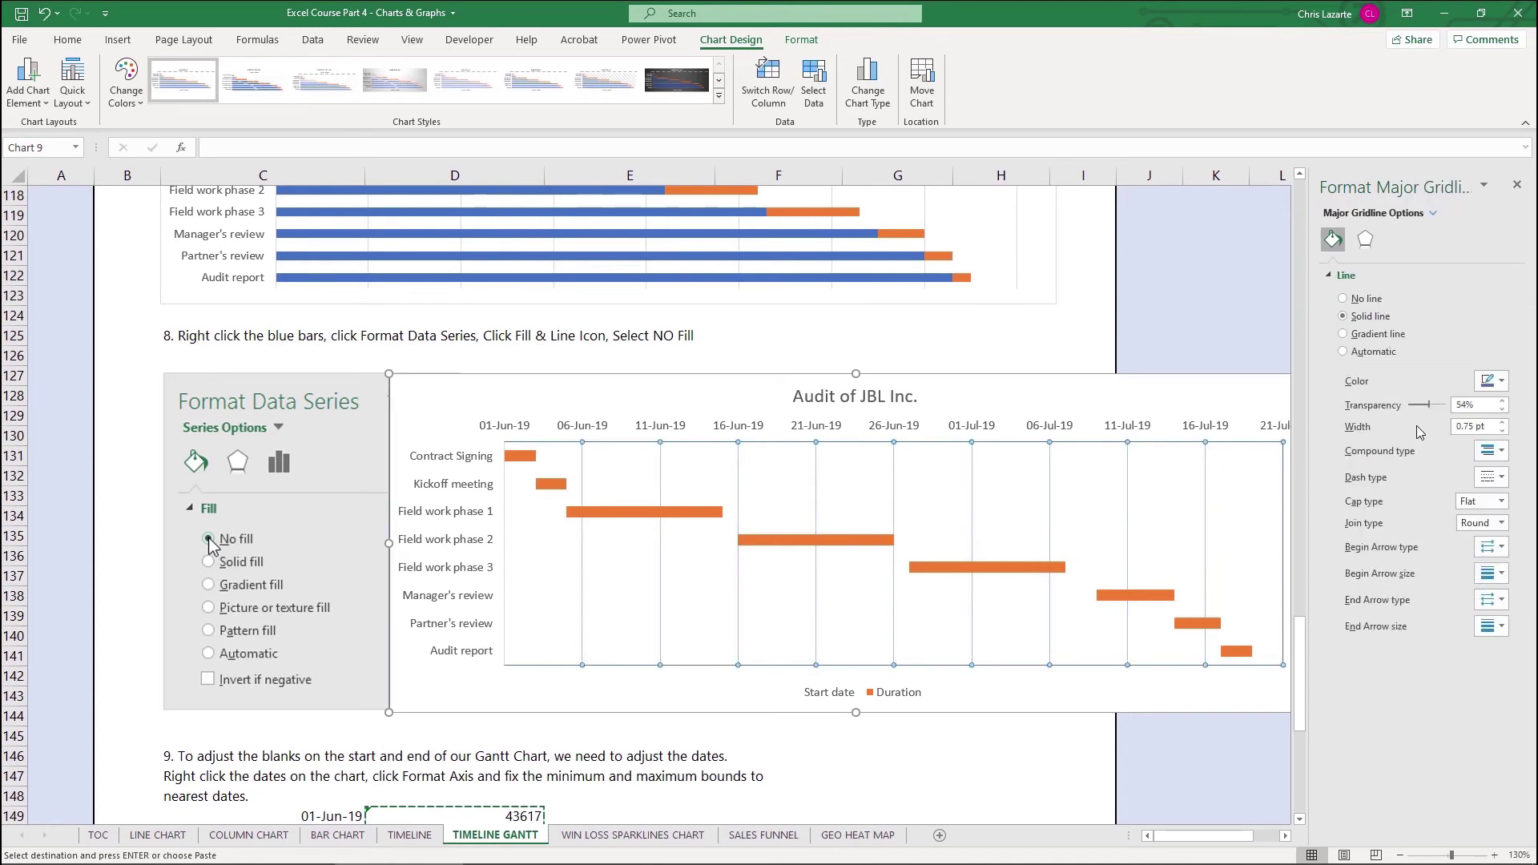
click(1494, 381)
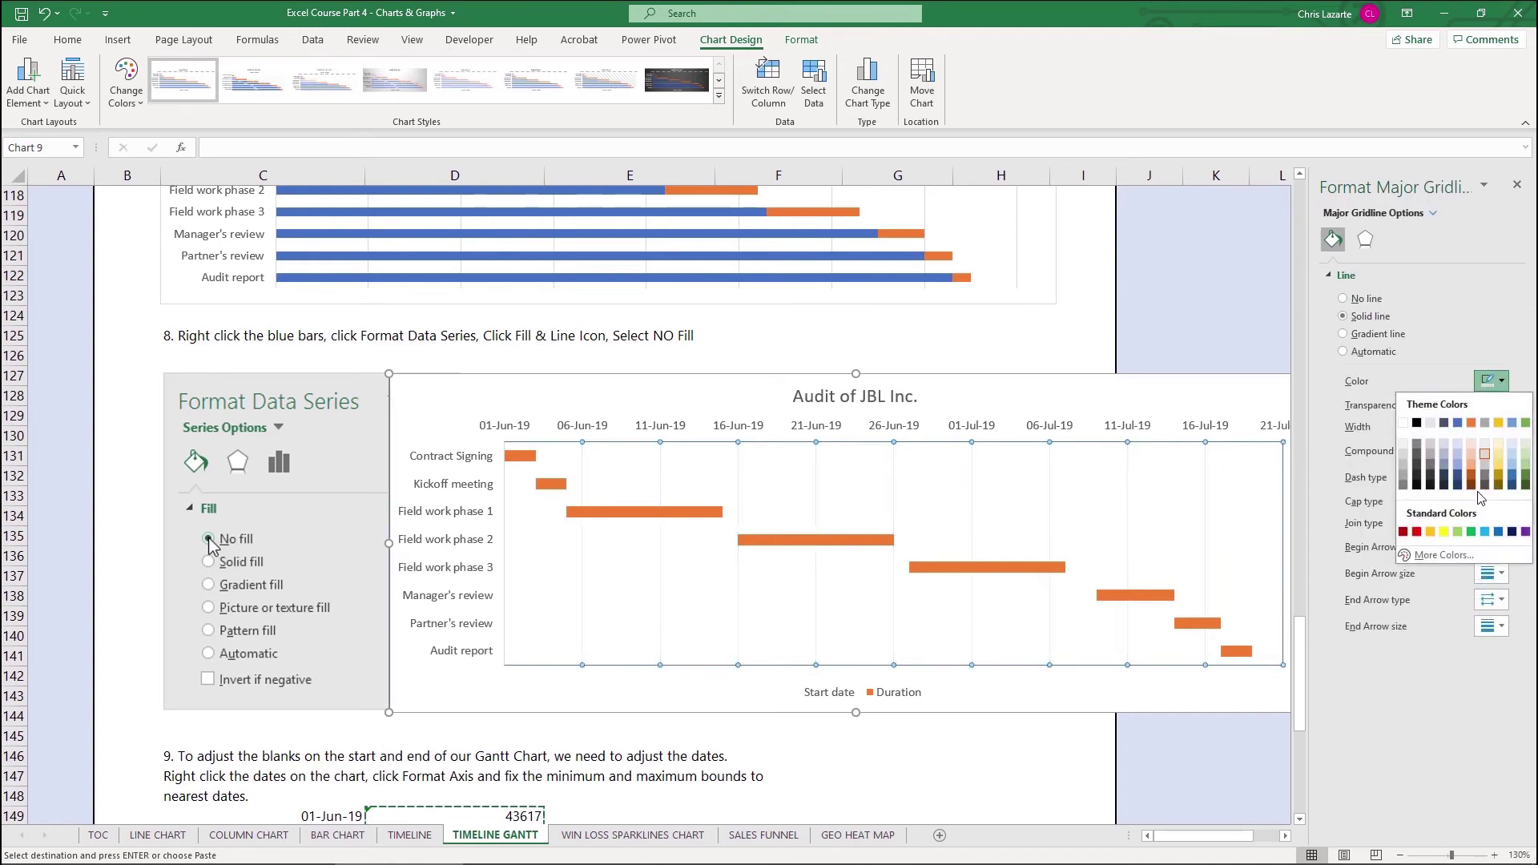
click(1406, 483)
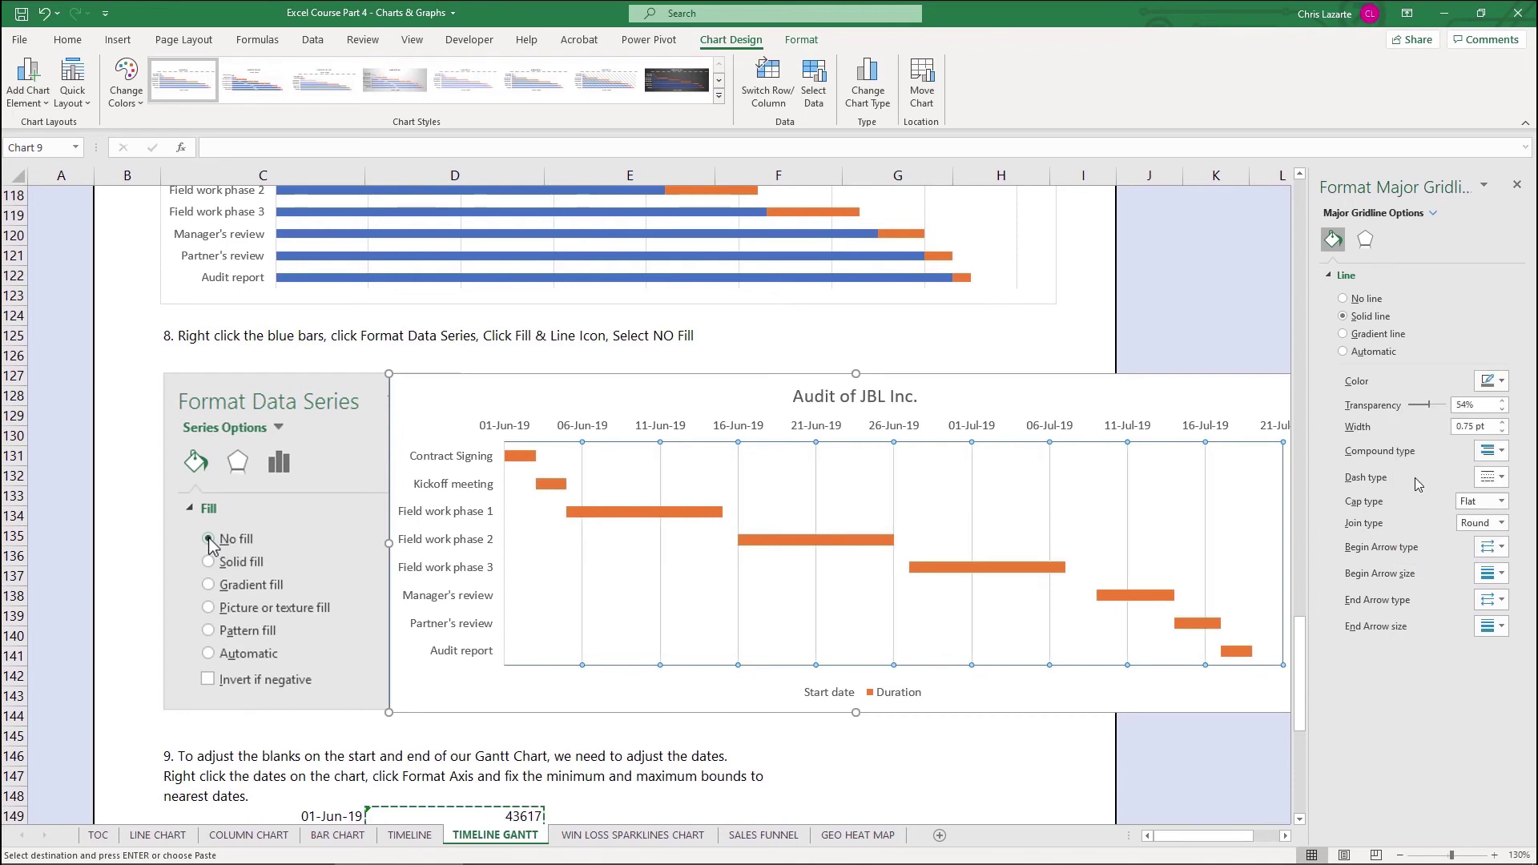
key(Escape)
key(Escape)
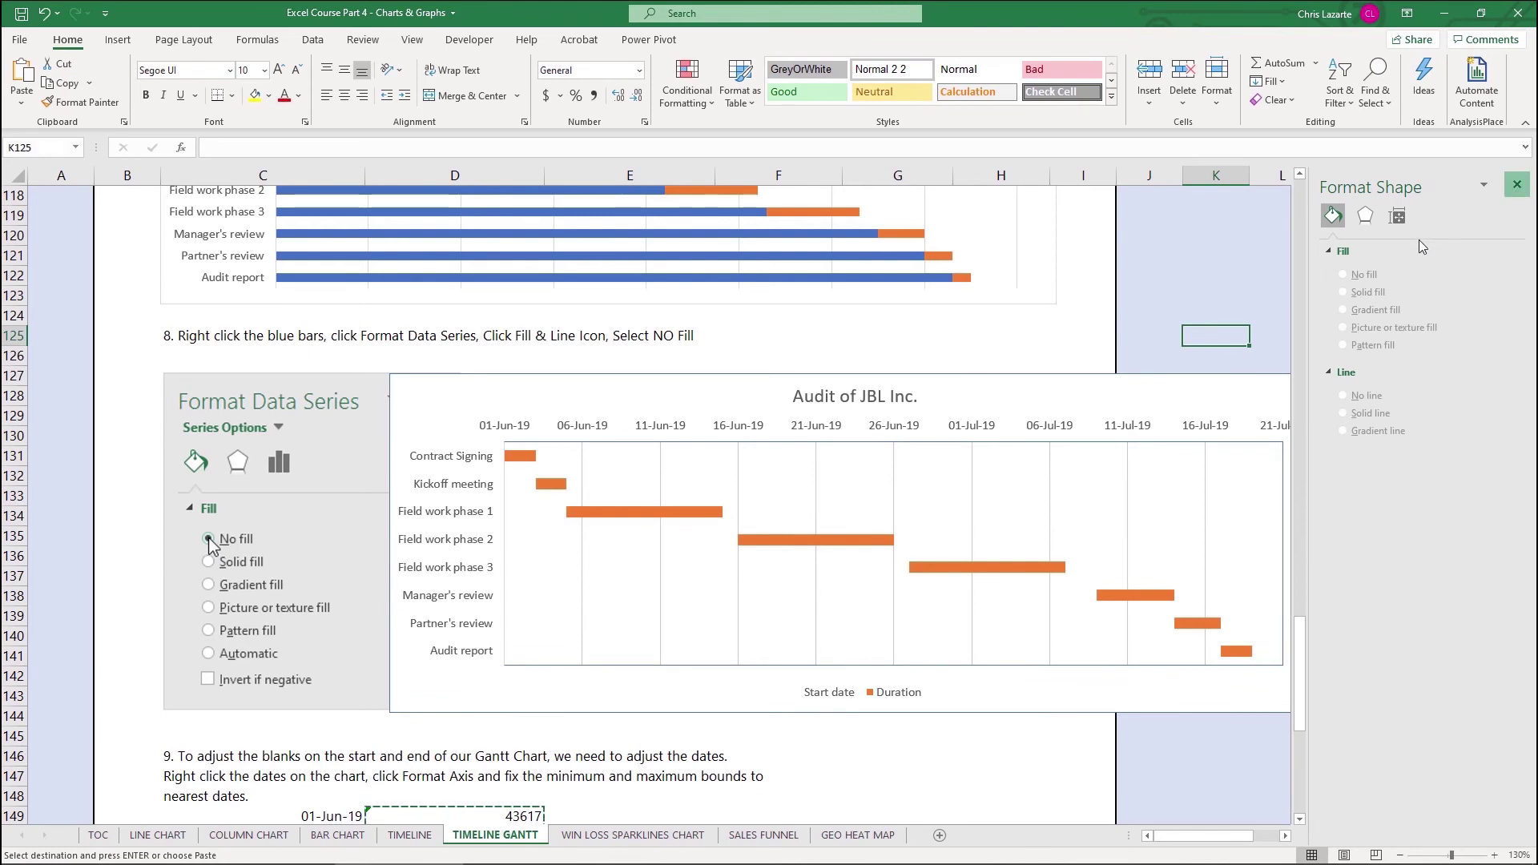
- Close the formatting pane and move the Gantt chart clear of the Format Data Series picture so both are fully visible
click(1516, 185)
click(1375, 496)
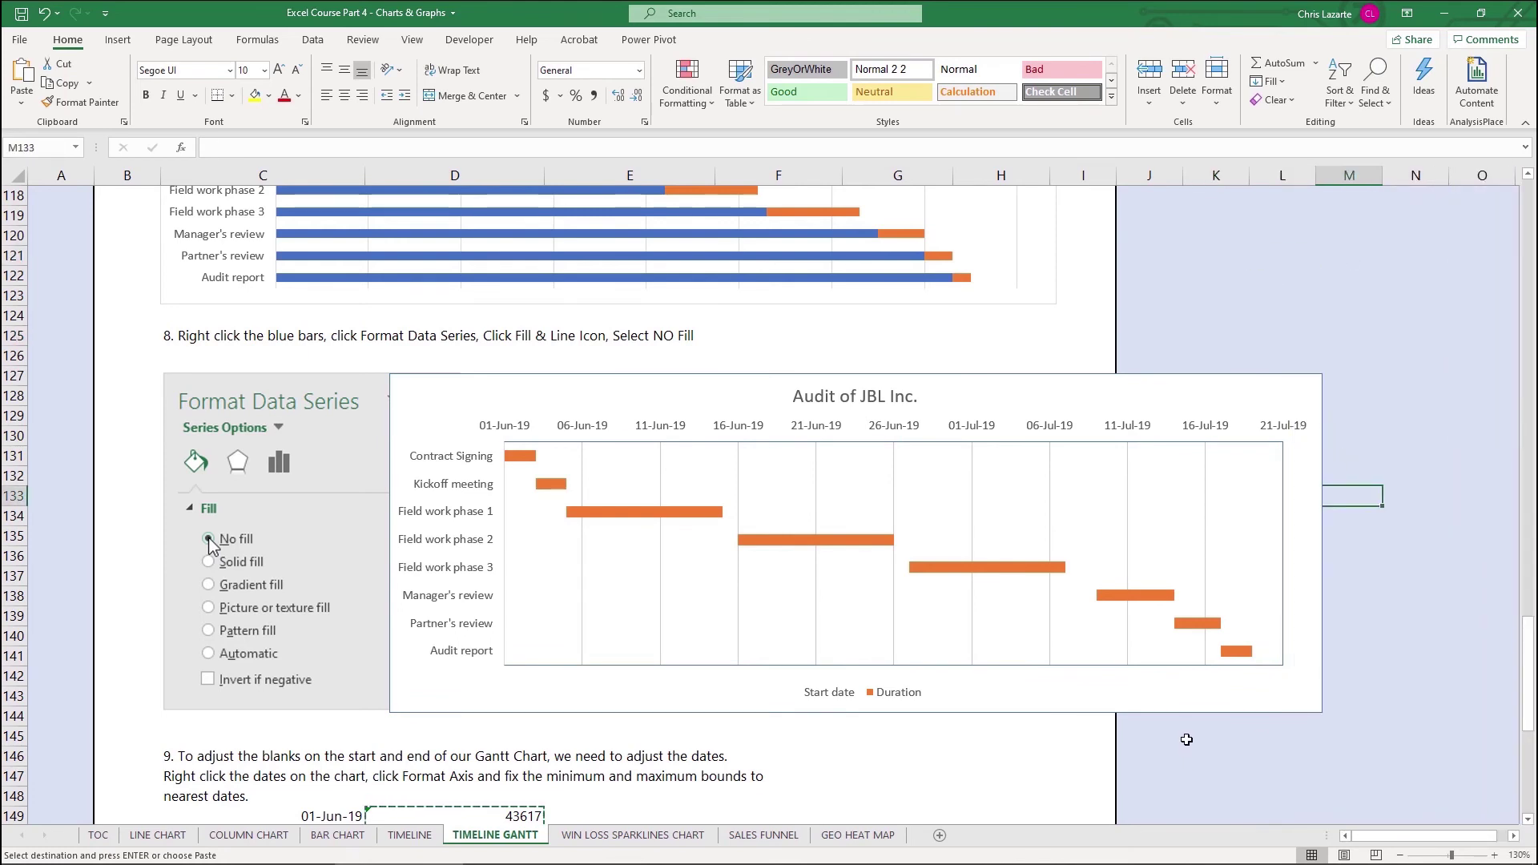
drag(1185, 694, 1287, 690)
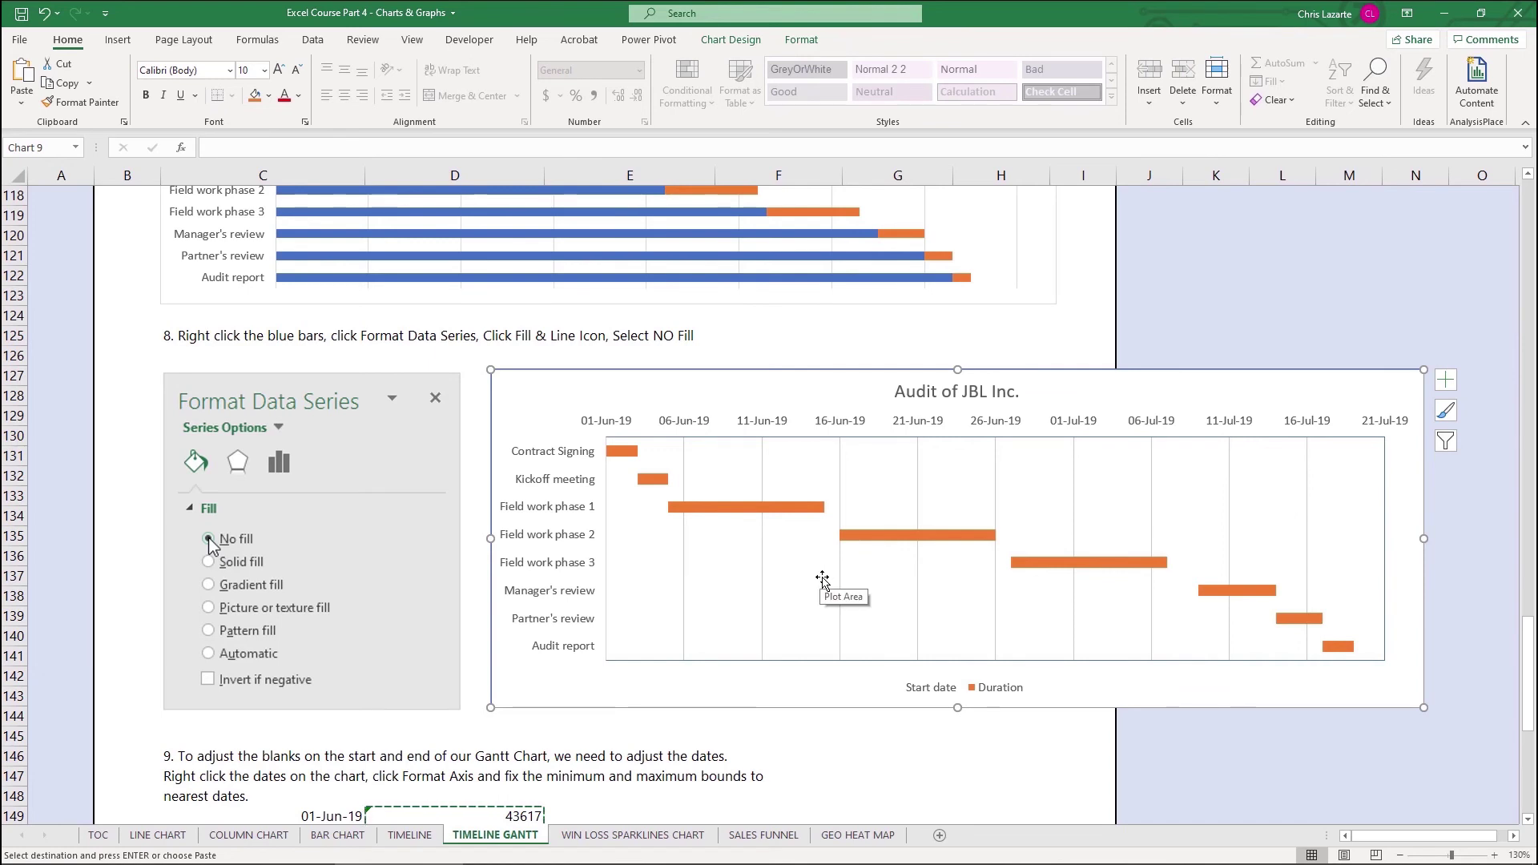
- Select the finished Gantt chart under instruction 10 and examine its Manager's review bar
scroll(823, 580, up, 1)
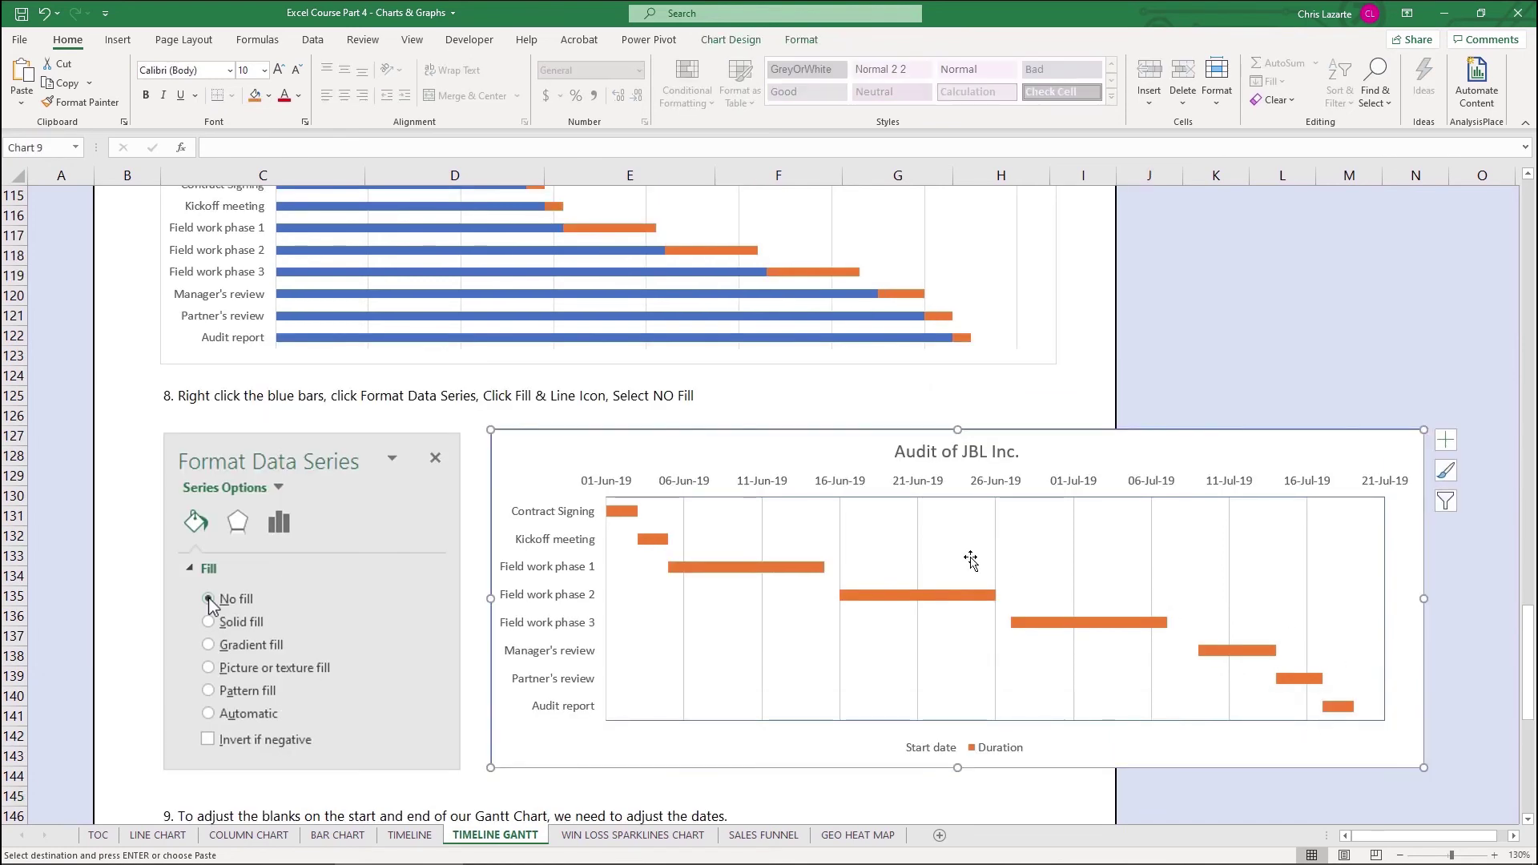
double_click(743, 467)
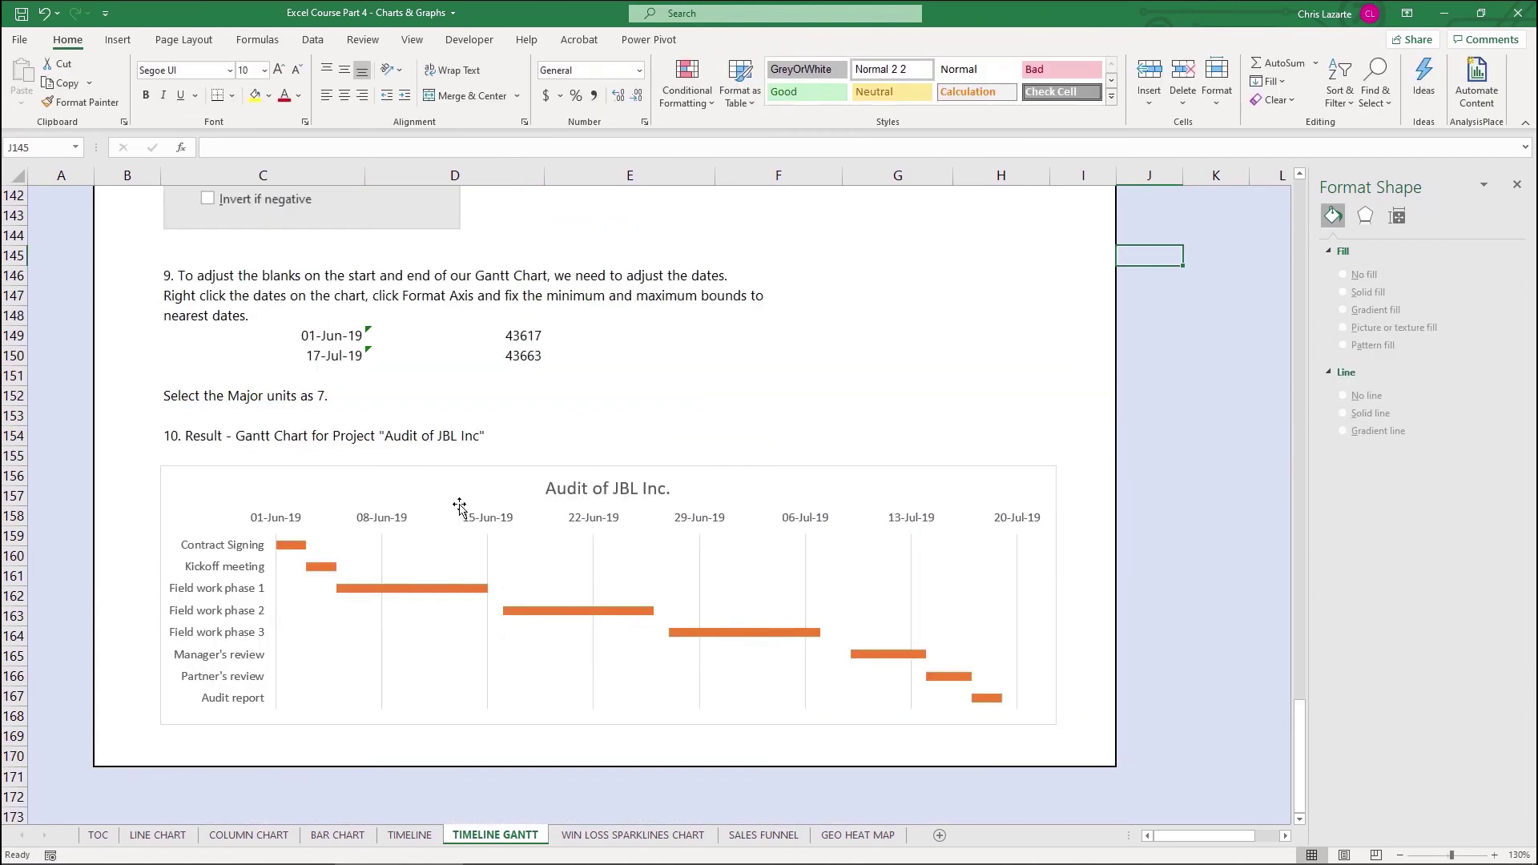
click(448, 505)
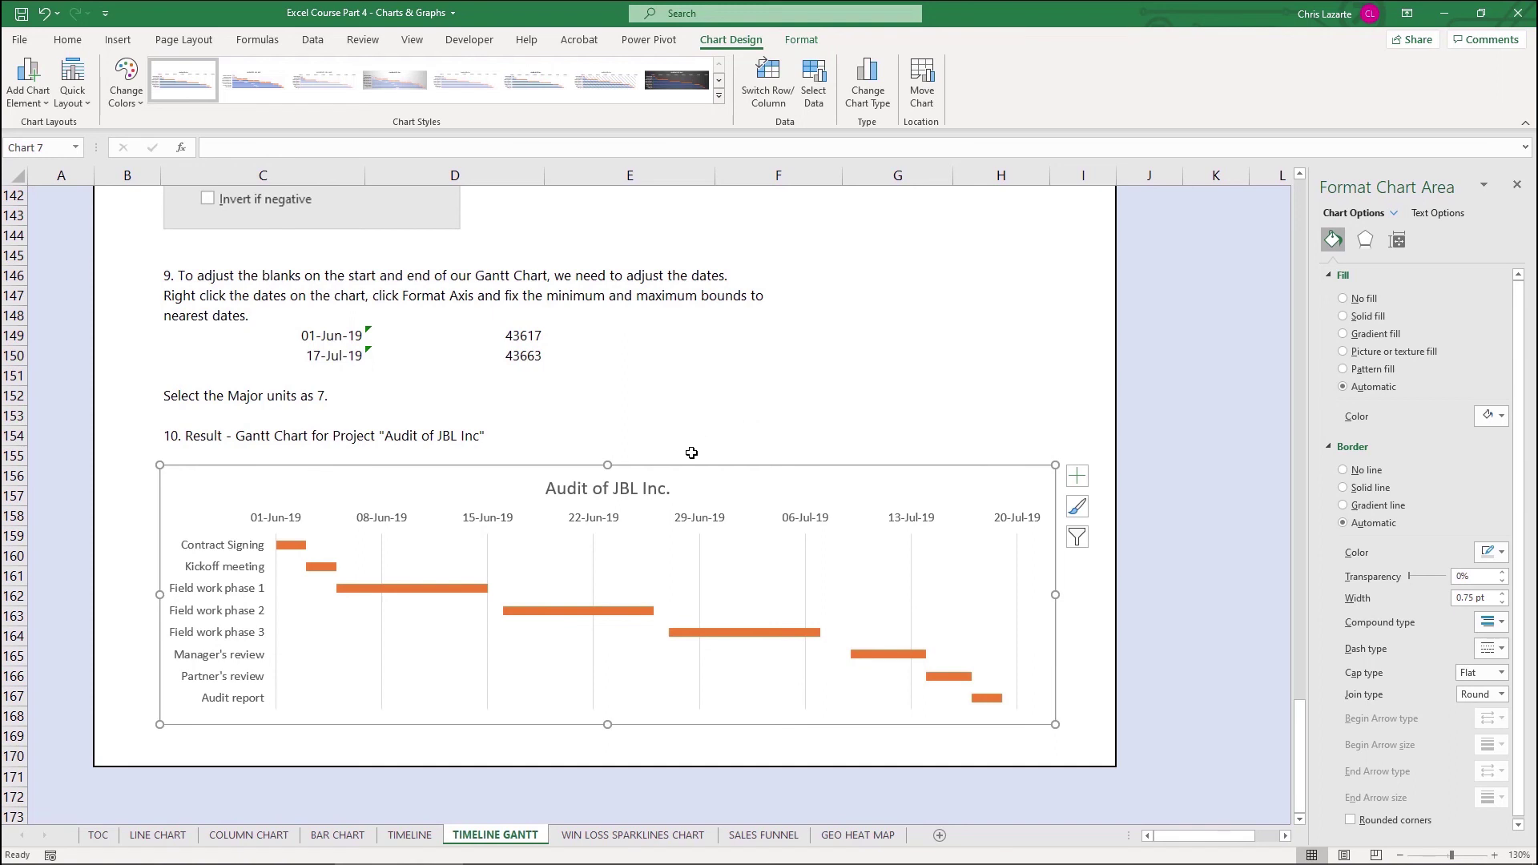
mouse_move(872, 662)
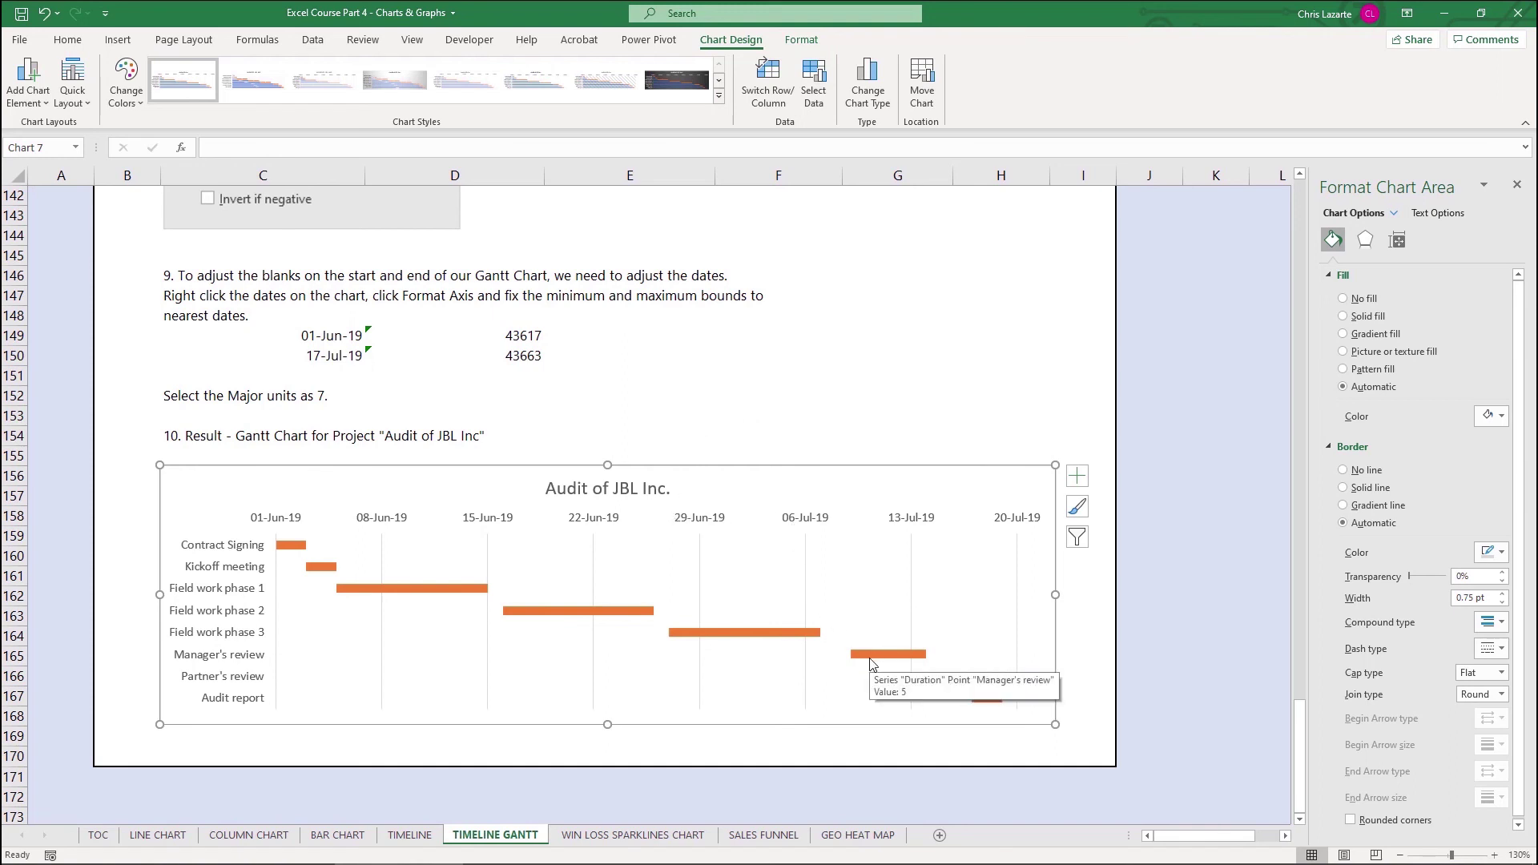